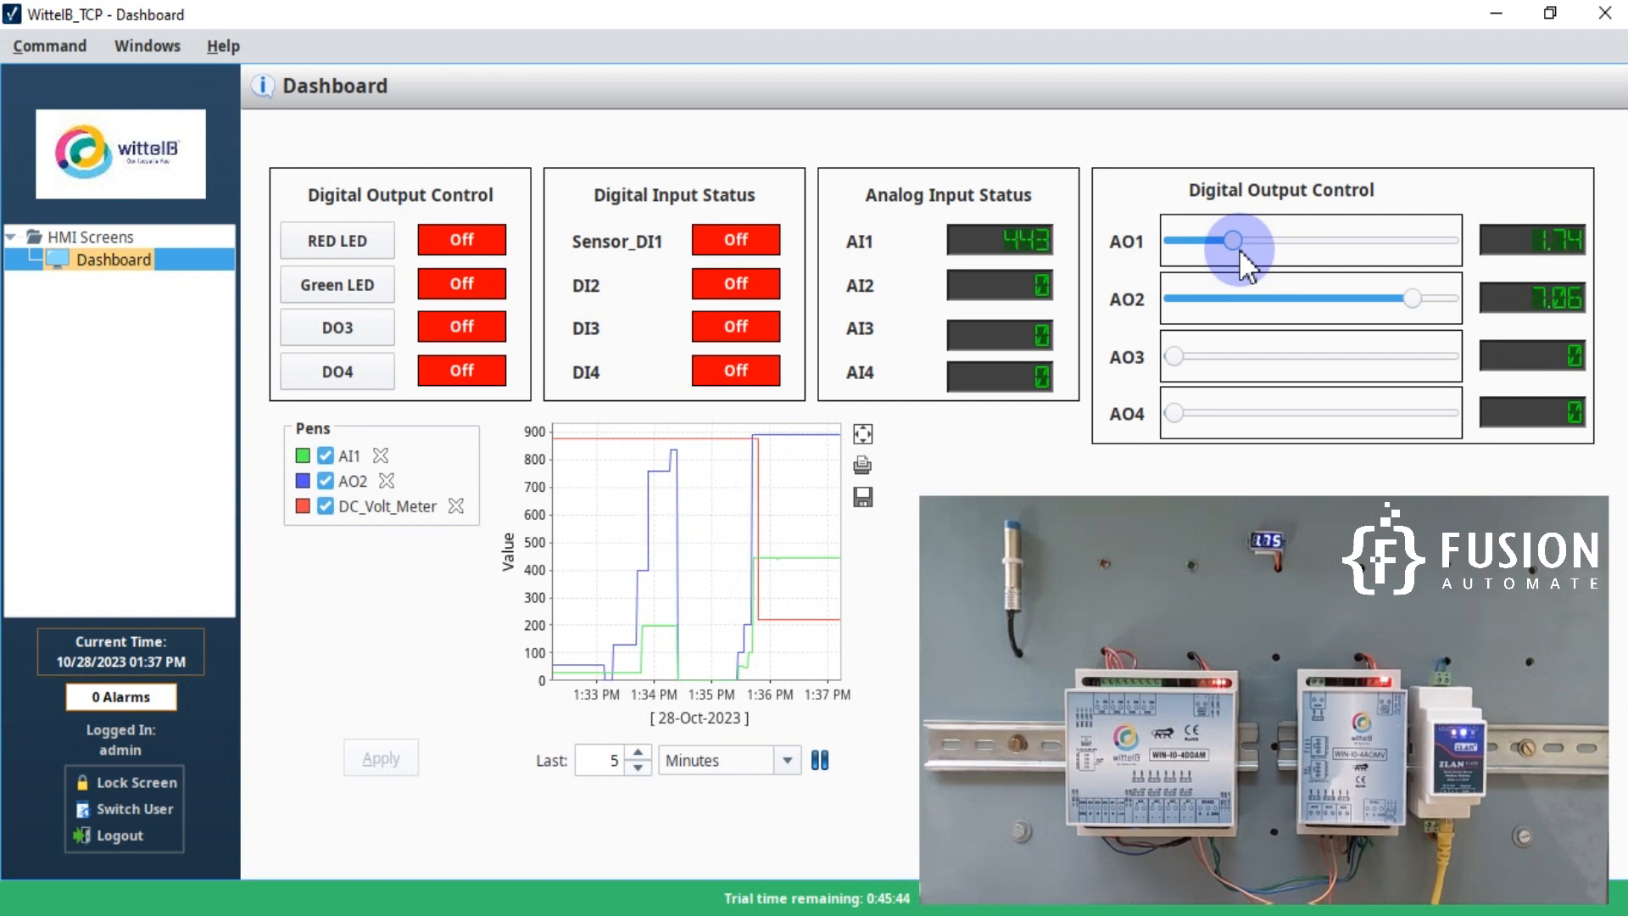
Switch the RED LED and Green LED digital outputs on and back off
{"action": "left_click", "coordinate": [366, 237]}
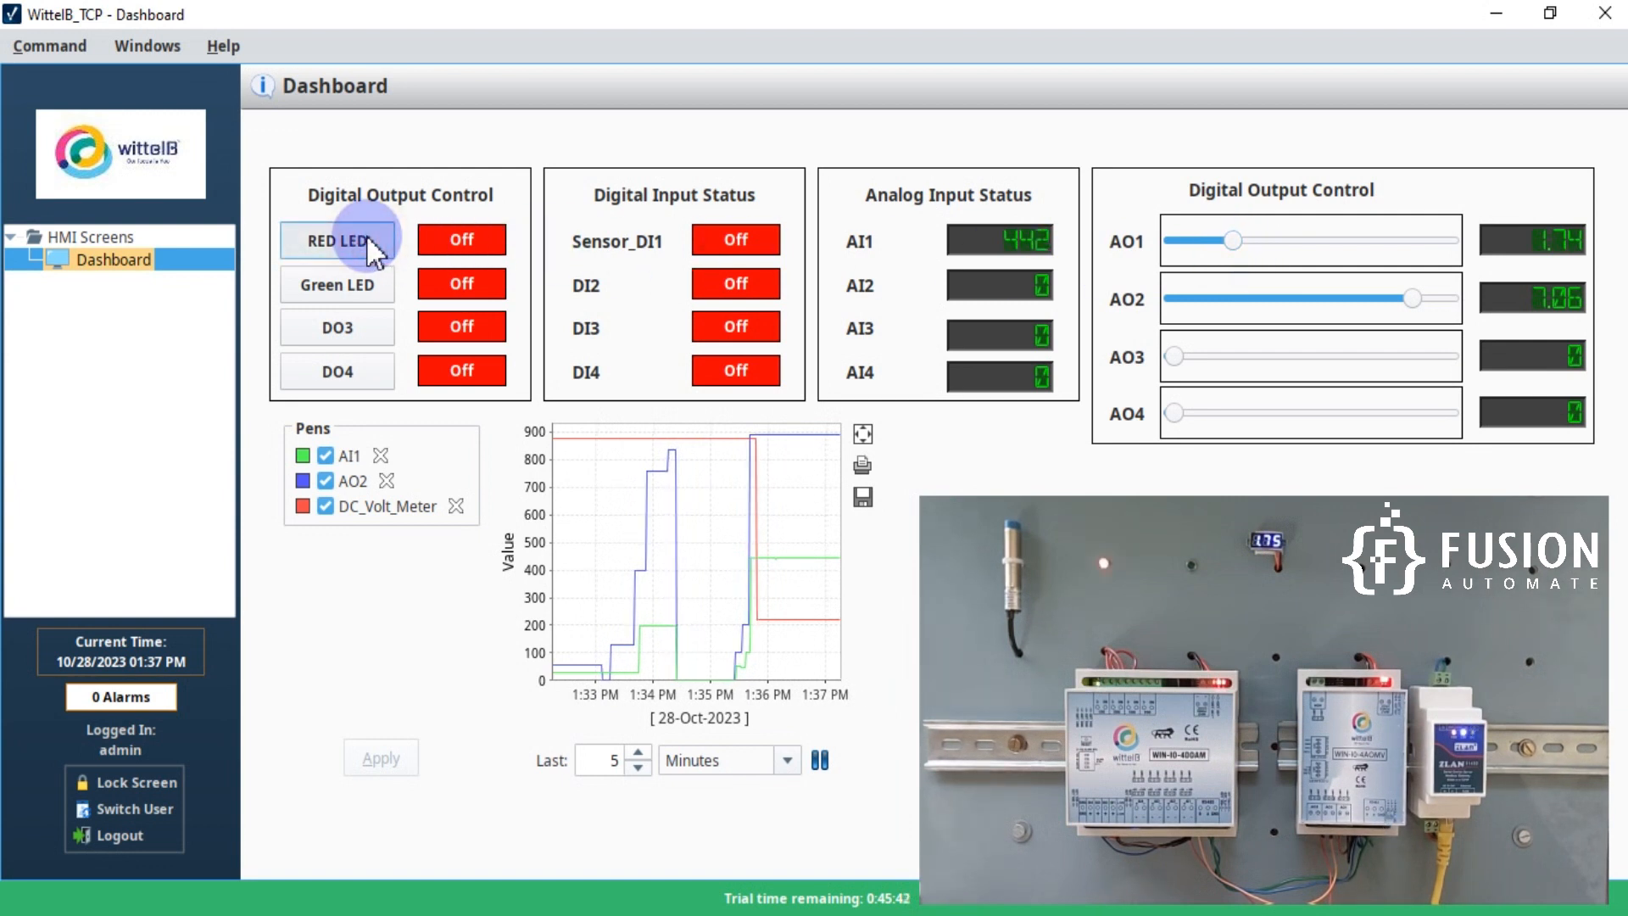
{"action": "left_click", "coordinate": [366, 282]}
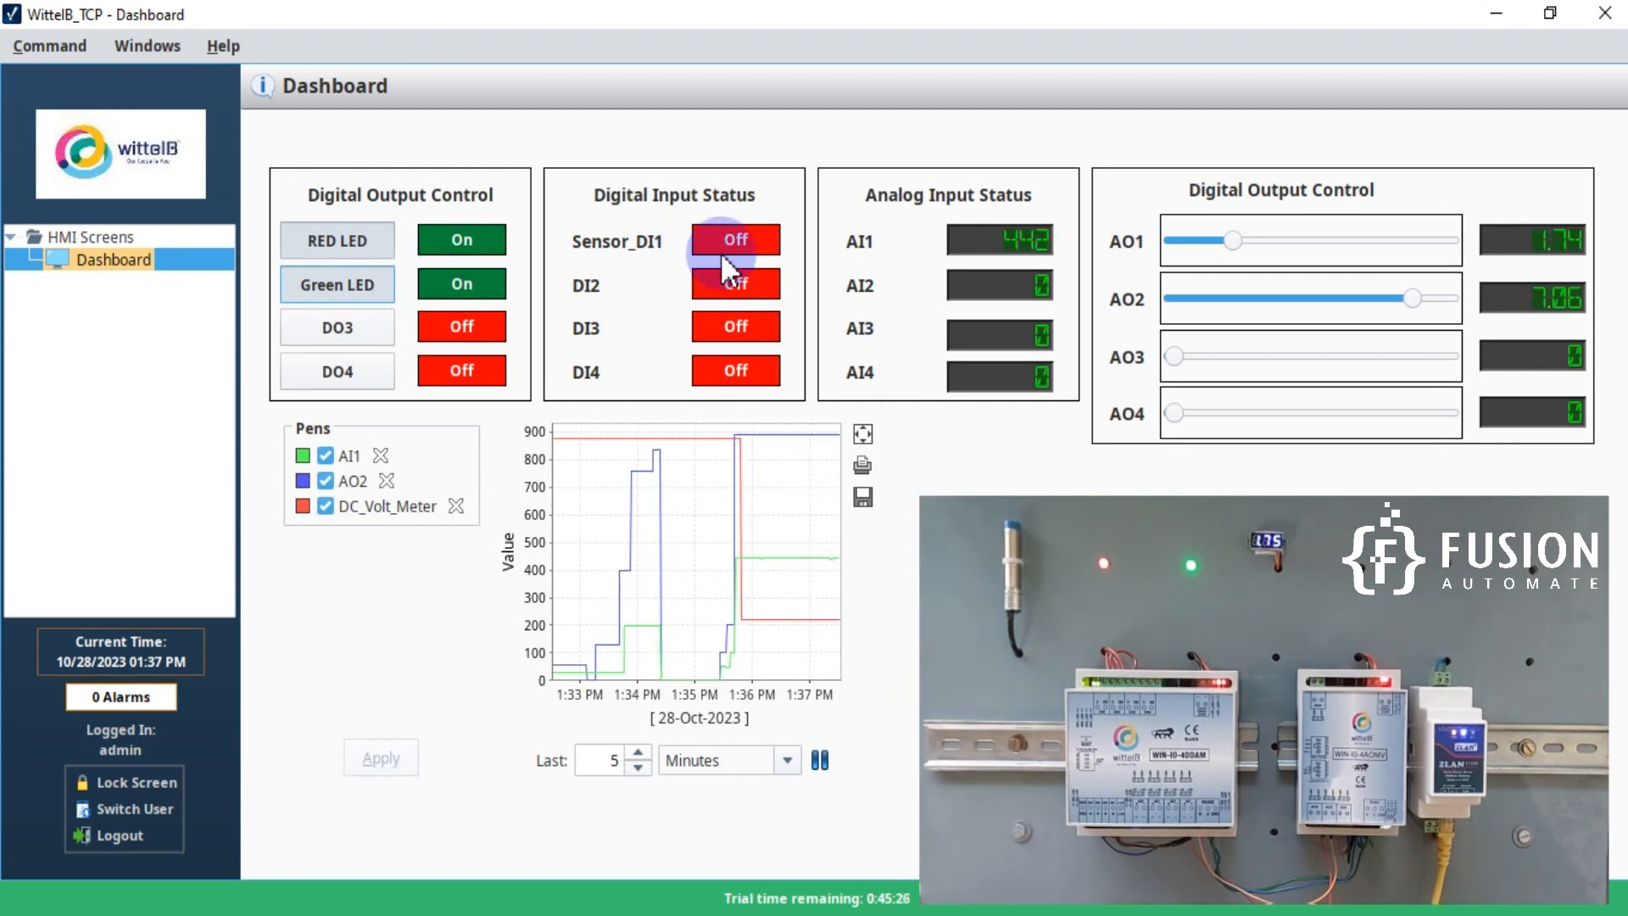
{"action": "left_click", "coordinate": [337, 240]}
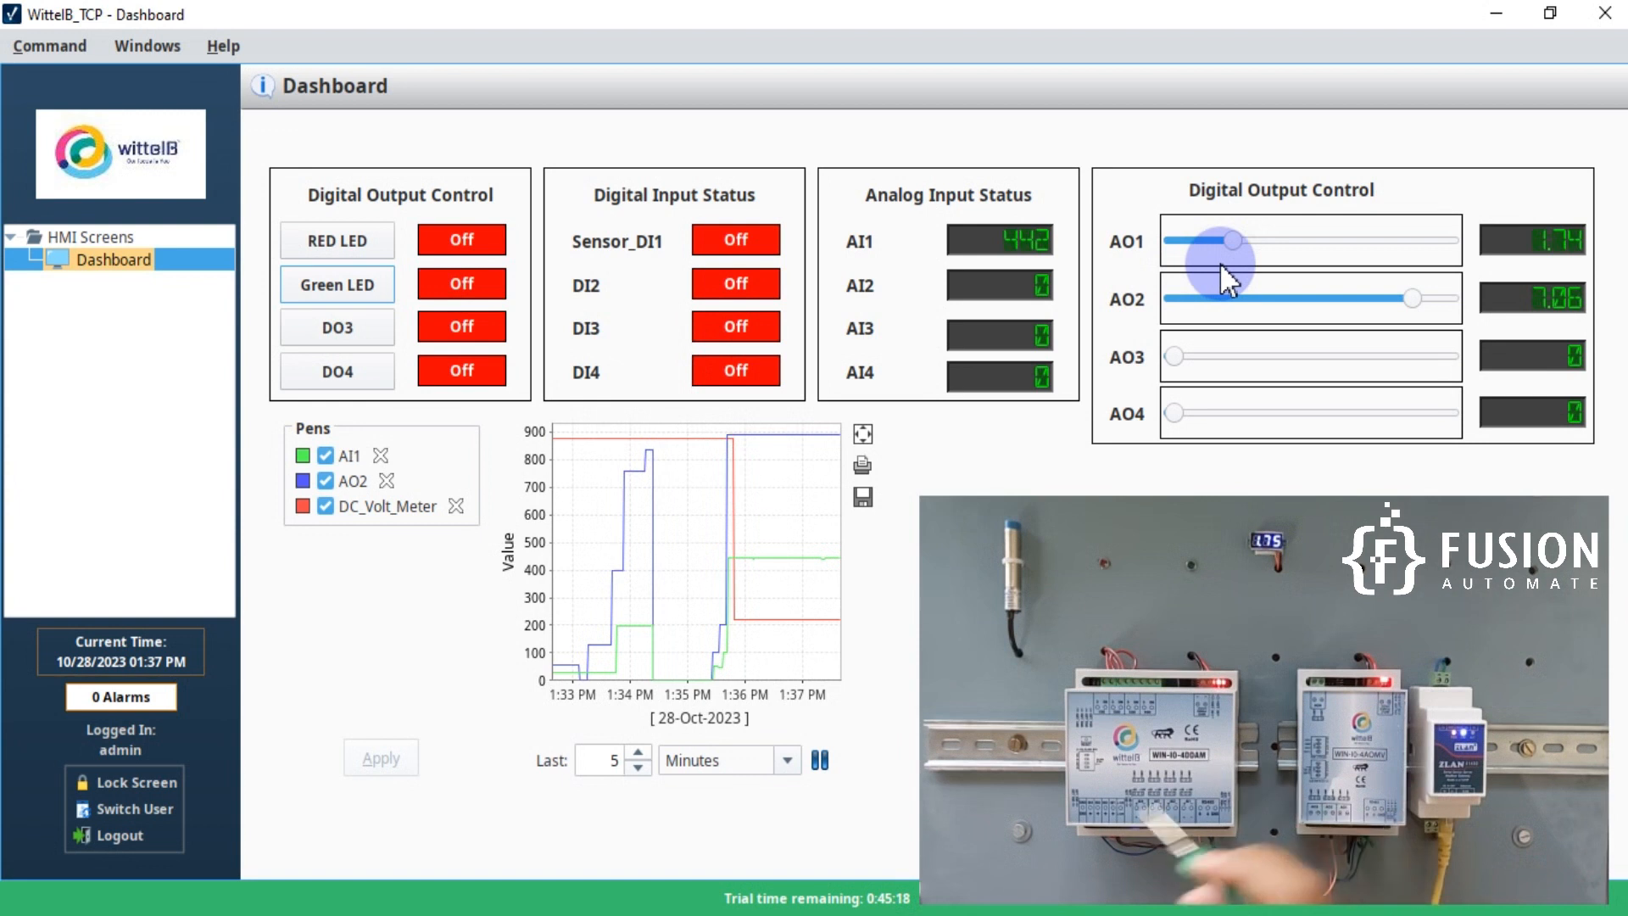
Raise analog output AO1 to 5.6 and on to 7.48, and lower AO2 to 0
{"action": "left_click_drag", "start_coordinate": [1233, 245], "coordinate": [1363, 245]}
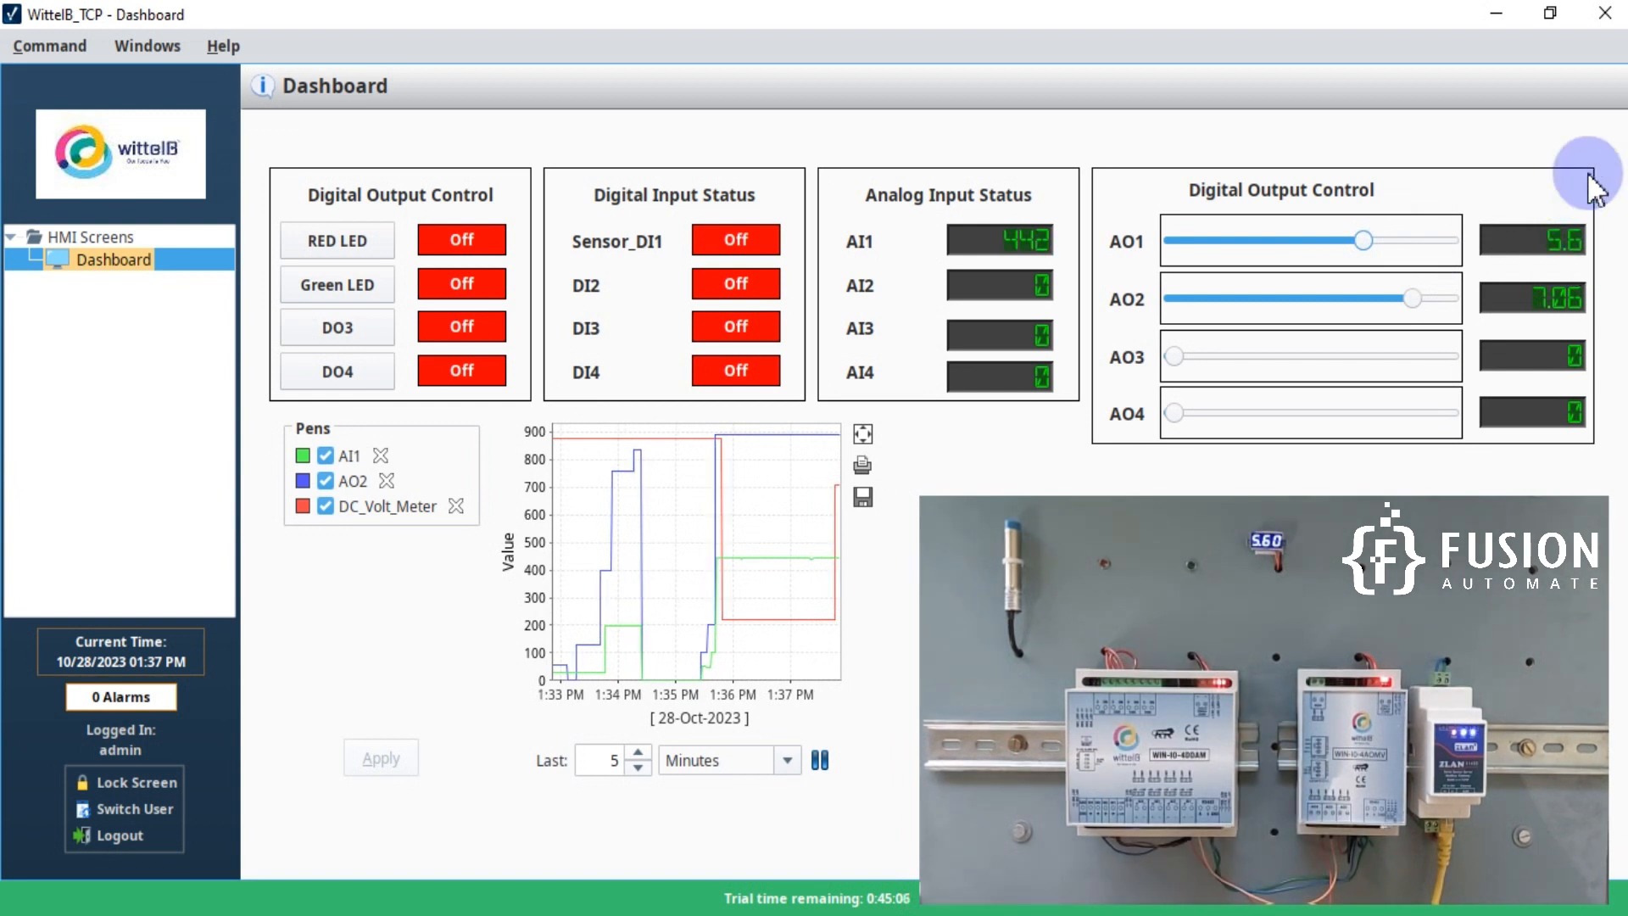
{"action": "left_click_drag", "start_coordinate": [1377, 235], "coordinate": [1424, 235]}
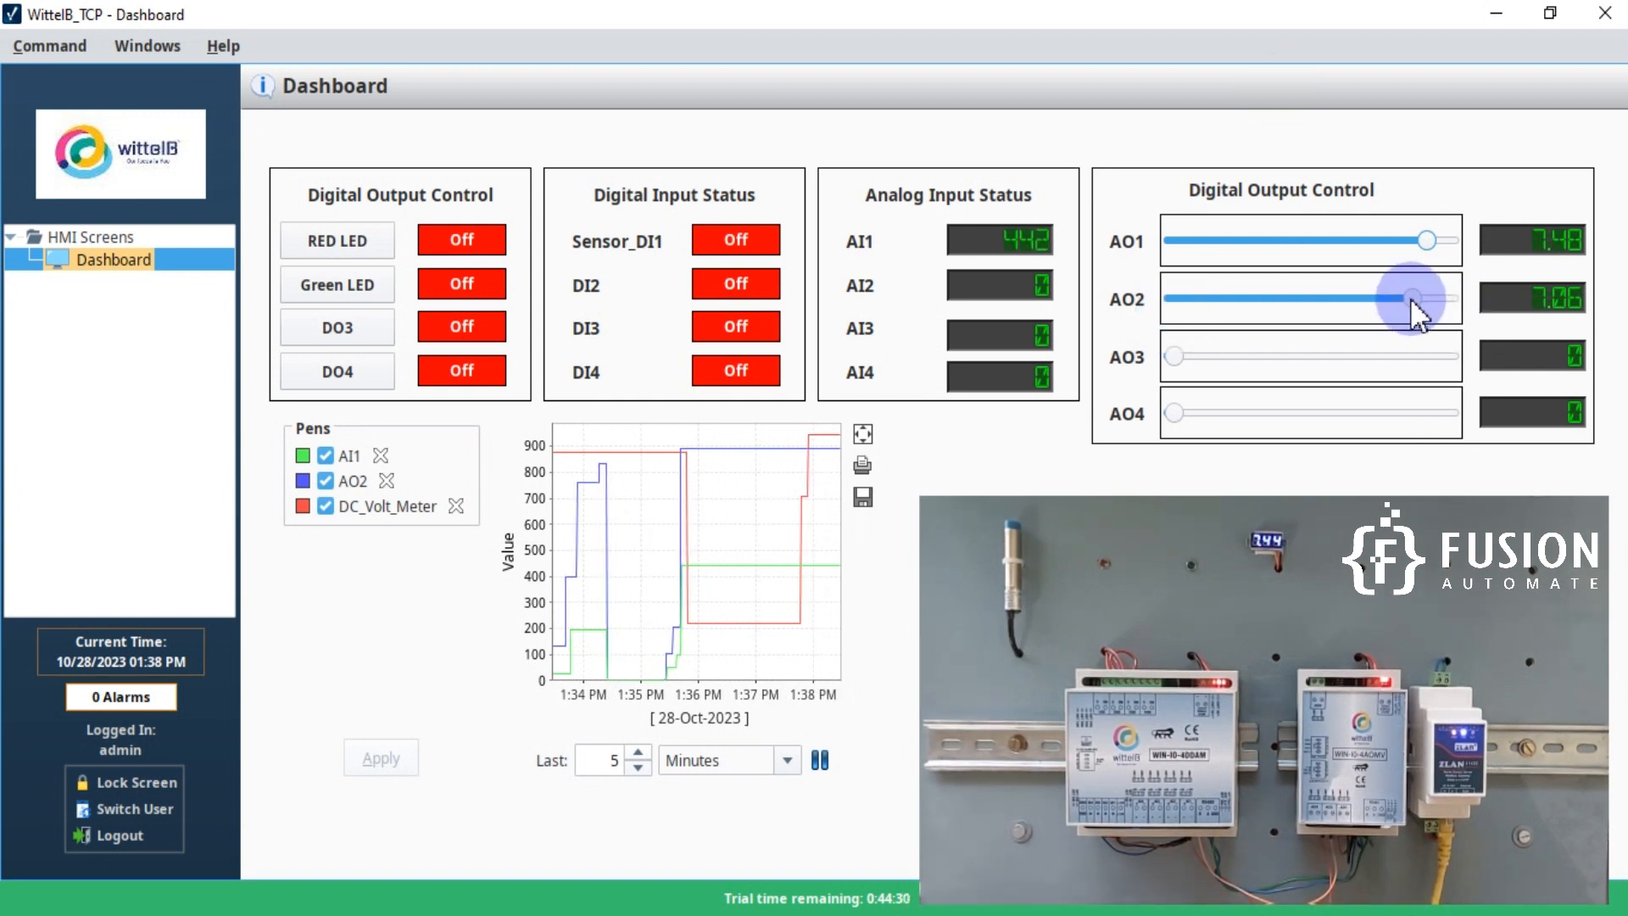
{"action": "left_click_drag", "start_coordinate": [1411, 299], "coordinate": [1126, 300]}
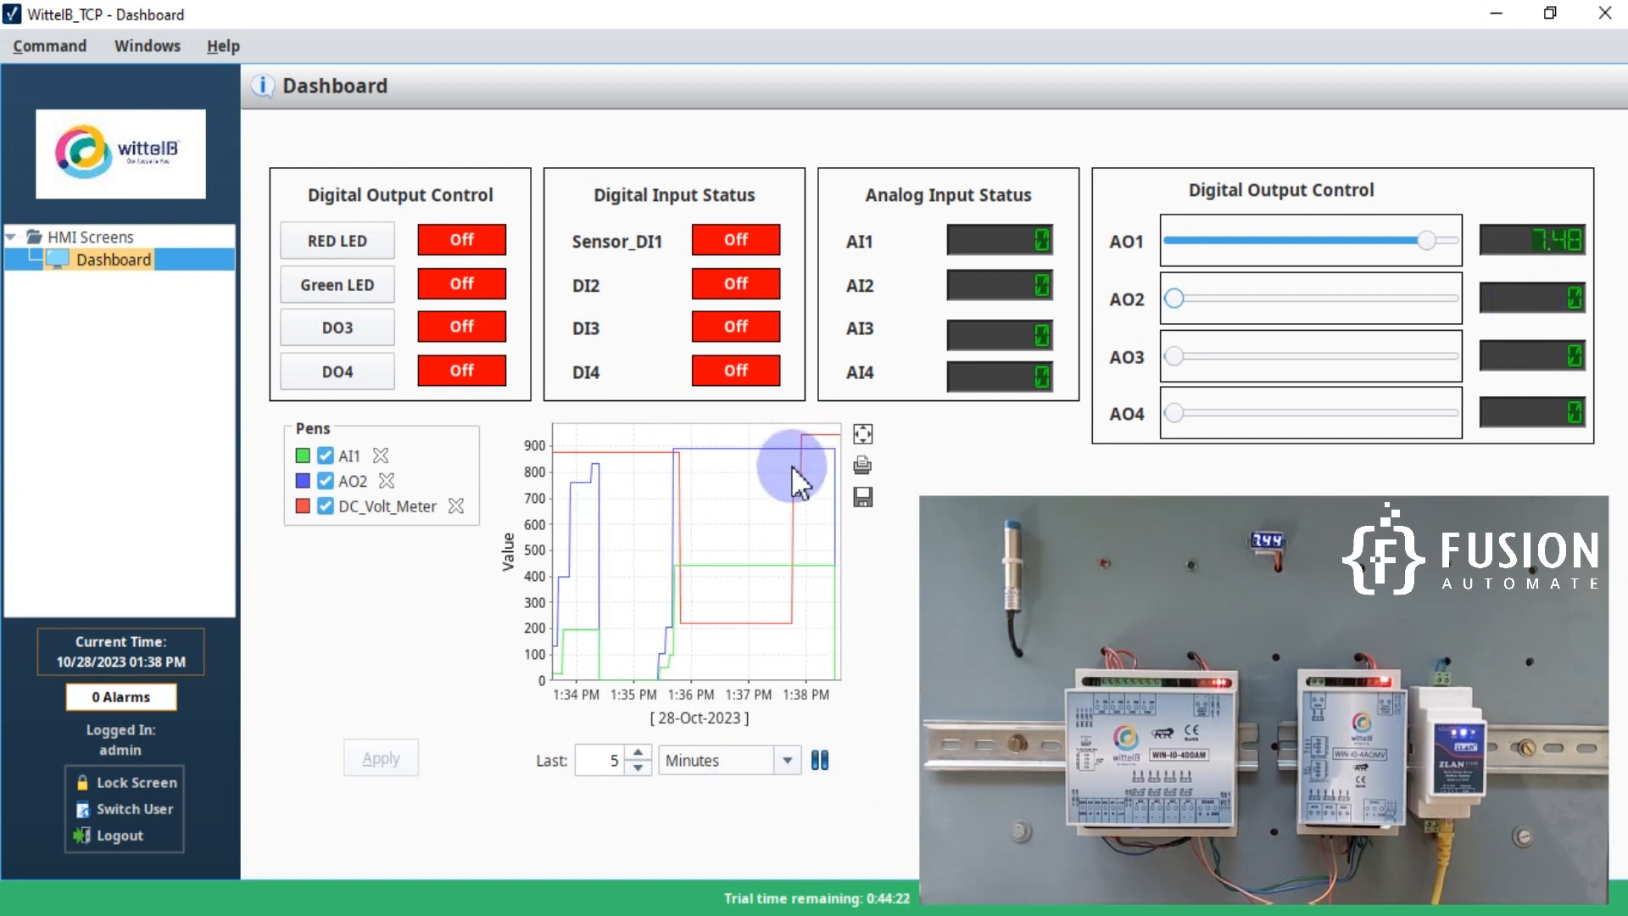
Shorten the trend chart's range to the last 1 minute and raise analog output AO2 to 1.35
{"action": "left_click", "coordinate": [640, 770]}
{"action": "left_click", "coordinate": [640, 770]}
{"action": "left_click", "coordinate": [640, 770]}
{"action": "left_click", "coordinate": [640, 770]}
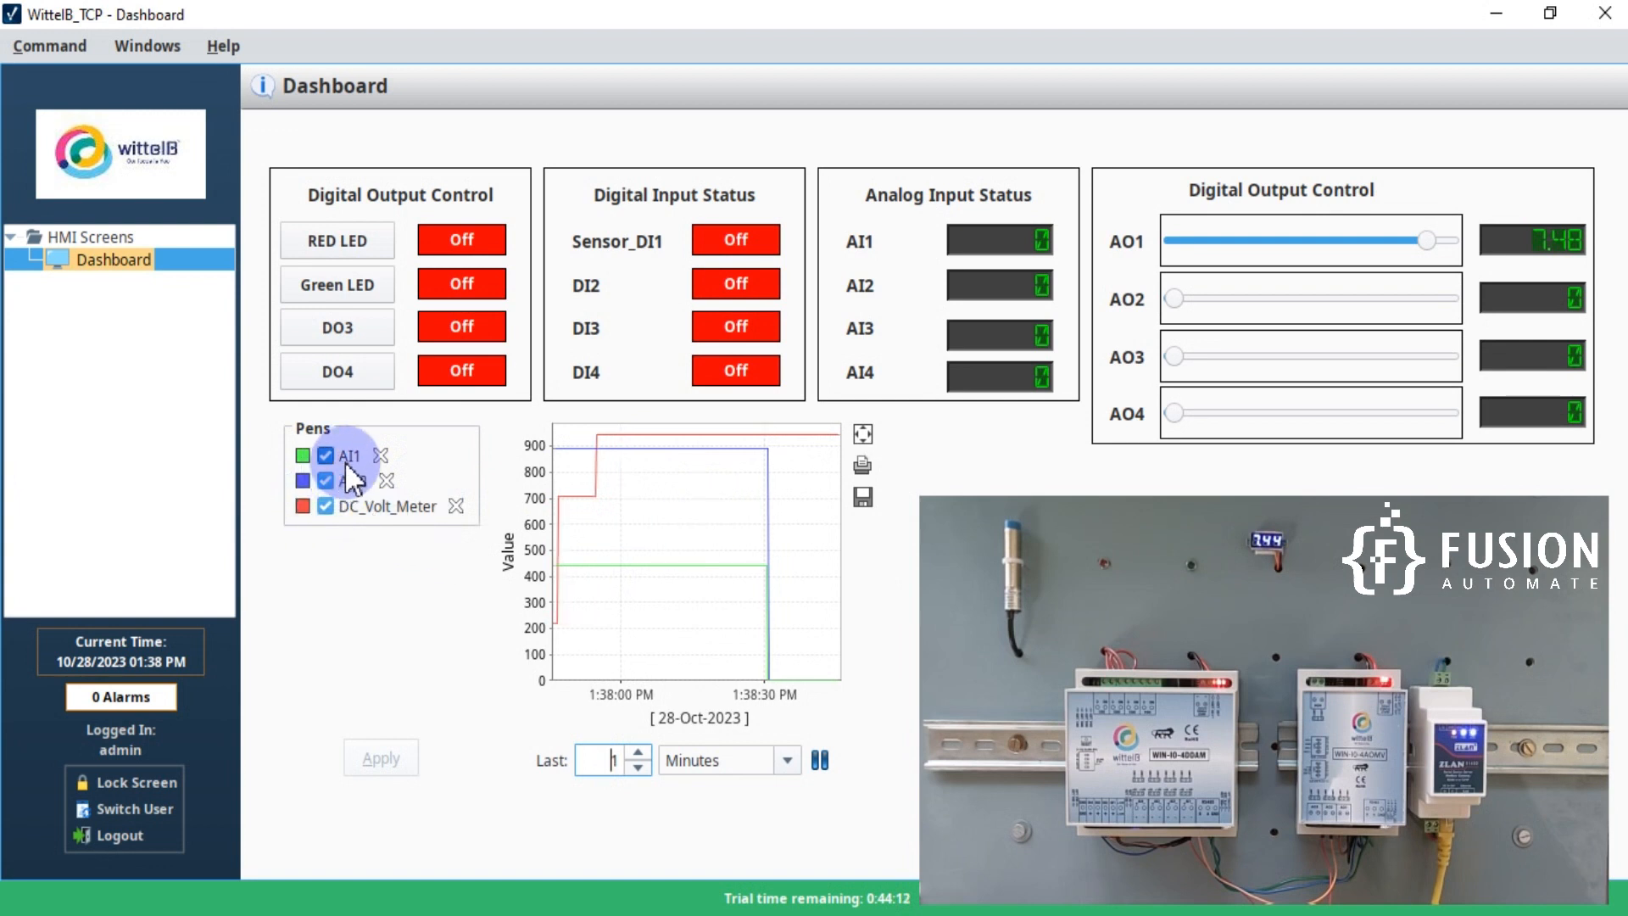
{"action": "left_click_drag", "start_coordinate": [1174, 301], "coordinate": [1221, 302]}
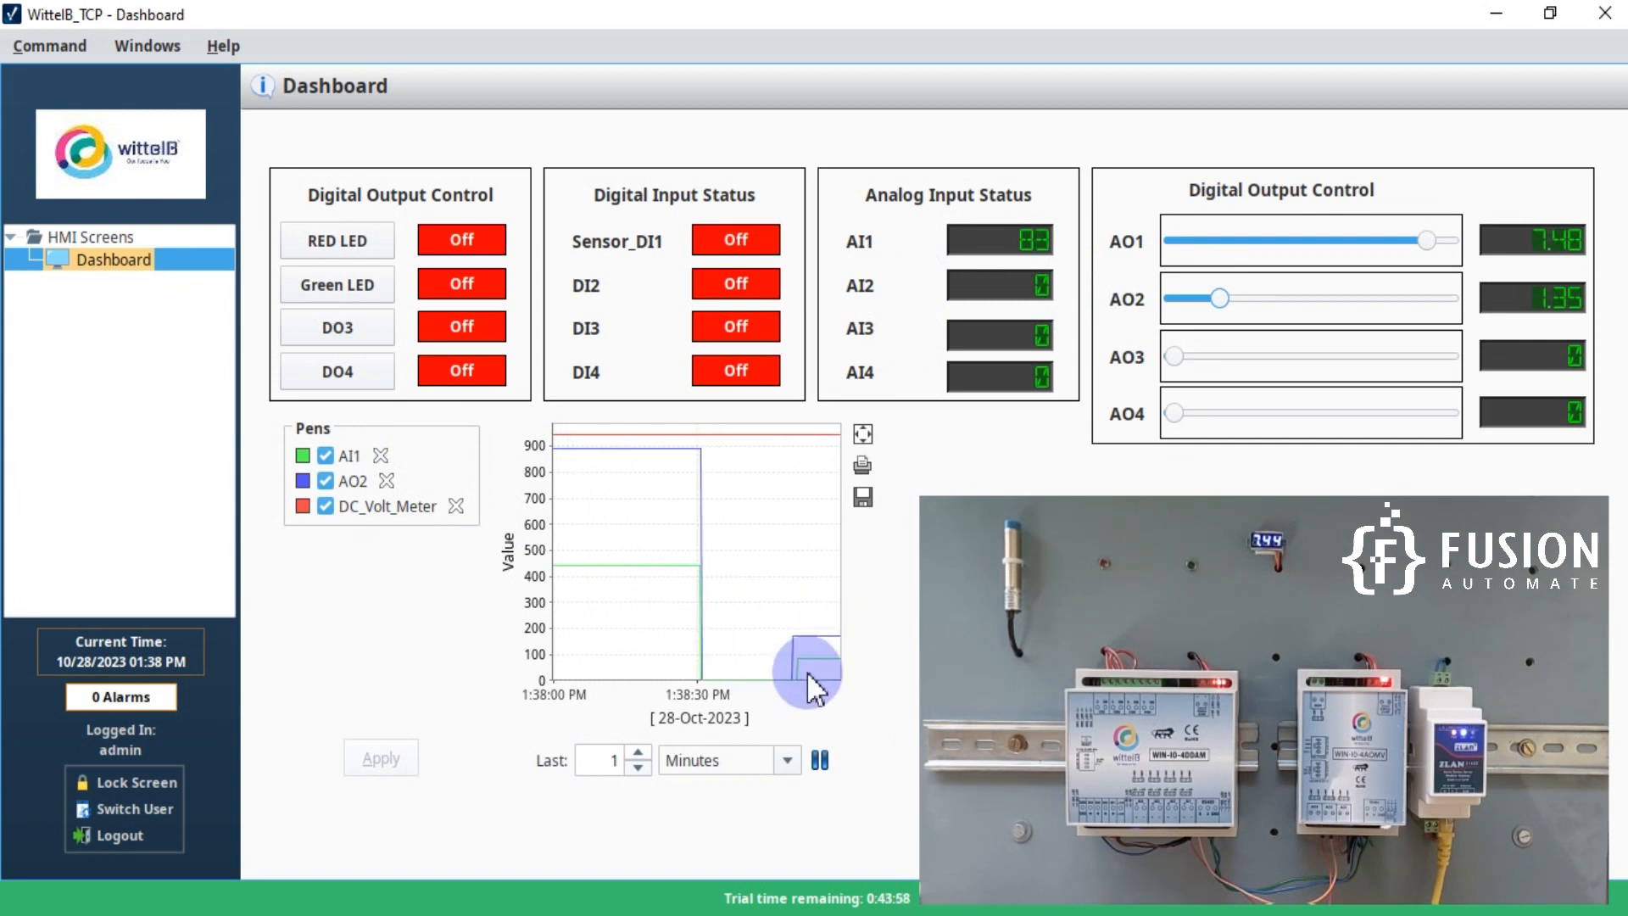
{"action": "mouse_move", "coordinate": [822, 636]}
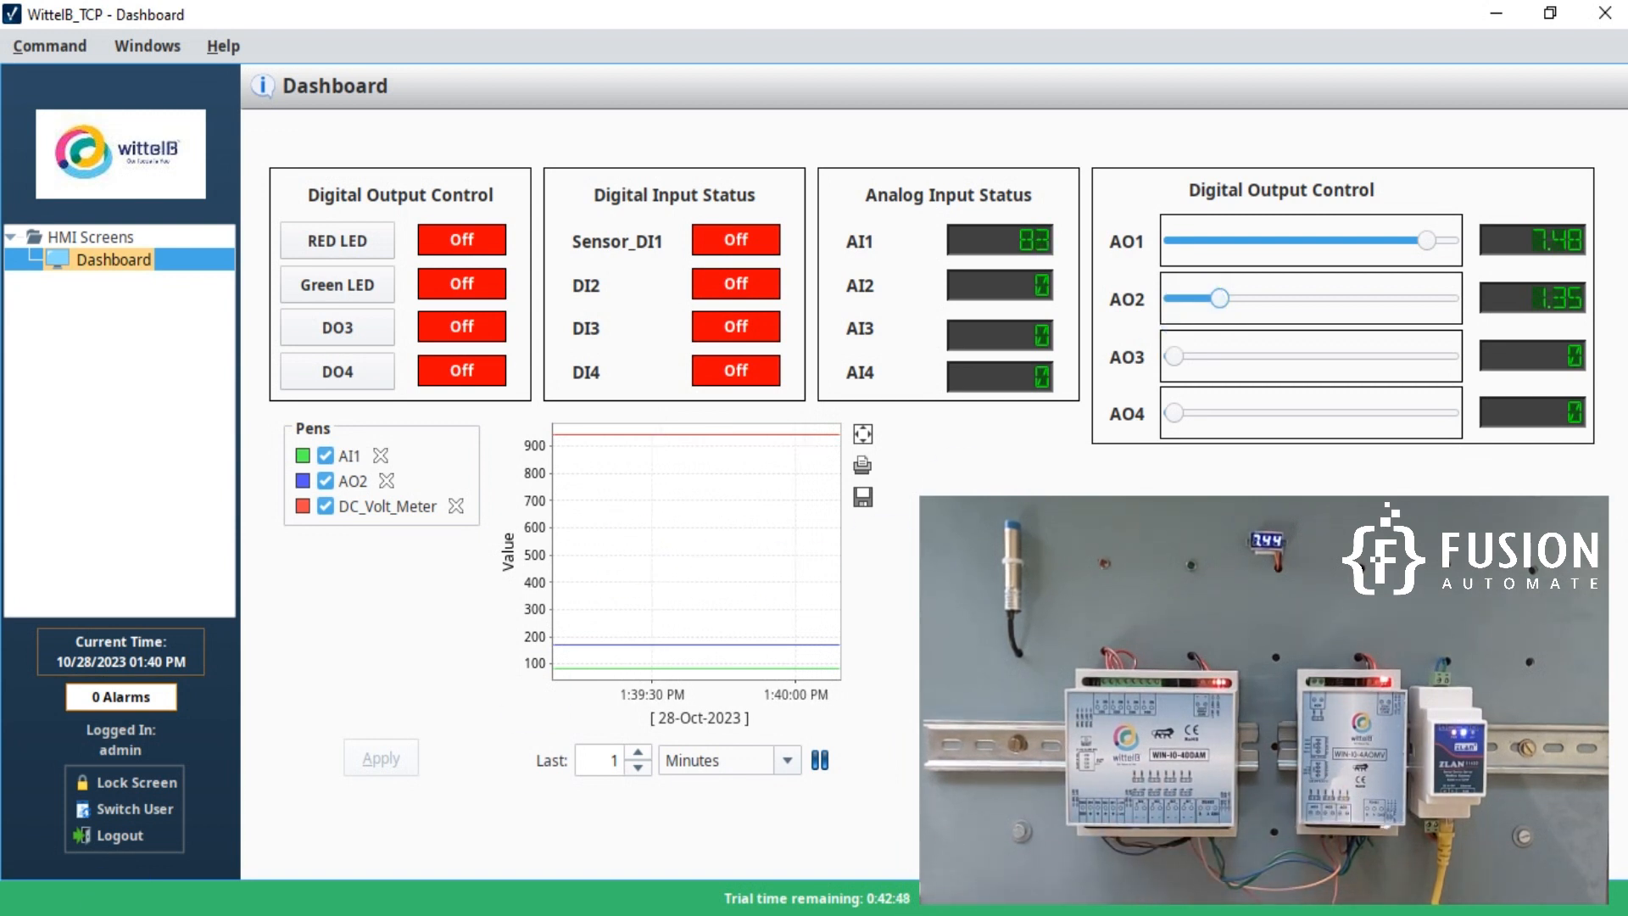
Switch to the Ignition gateway page in the browser and log in with the prefilled credentials
{"action": "key", "text": "alt+Tab"}
{"action": "left_click", "coordinate": [832, 716]}
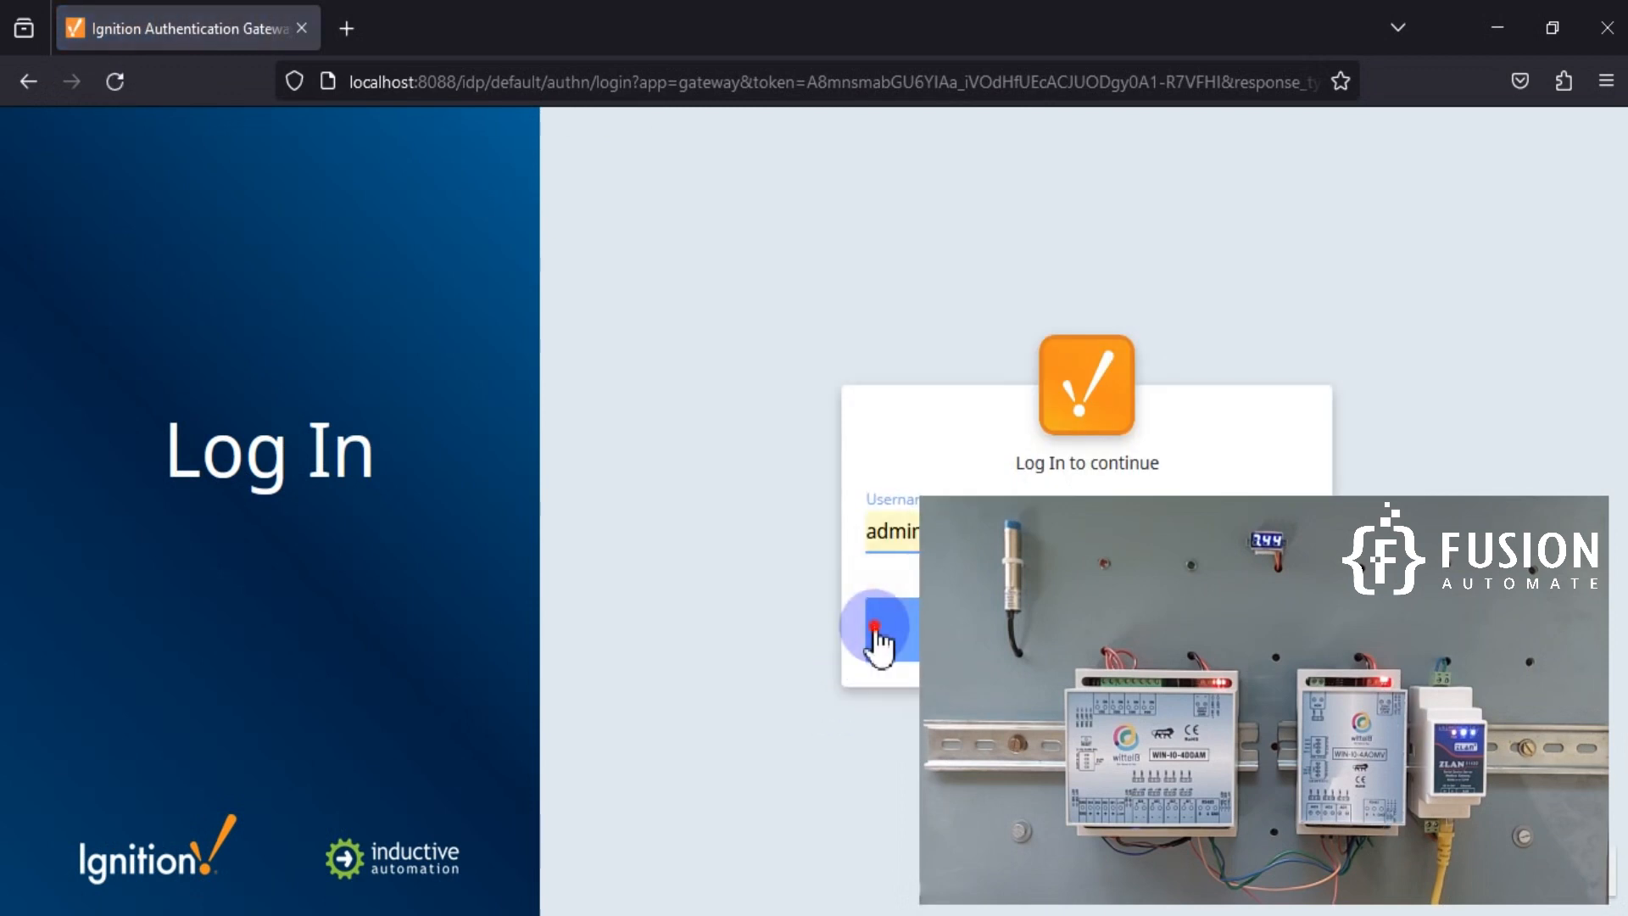
{"action": "left_click", "coordinate": [878, 642]}
{"action": "left_click", "coordinate": [877, 642]}
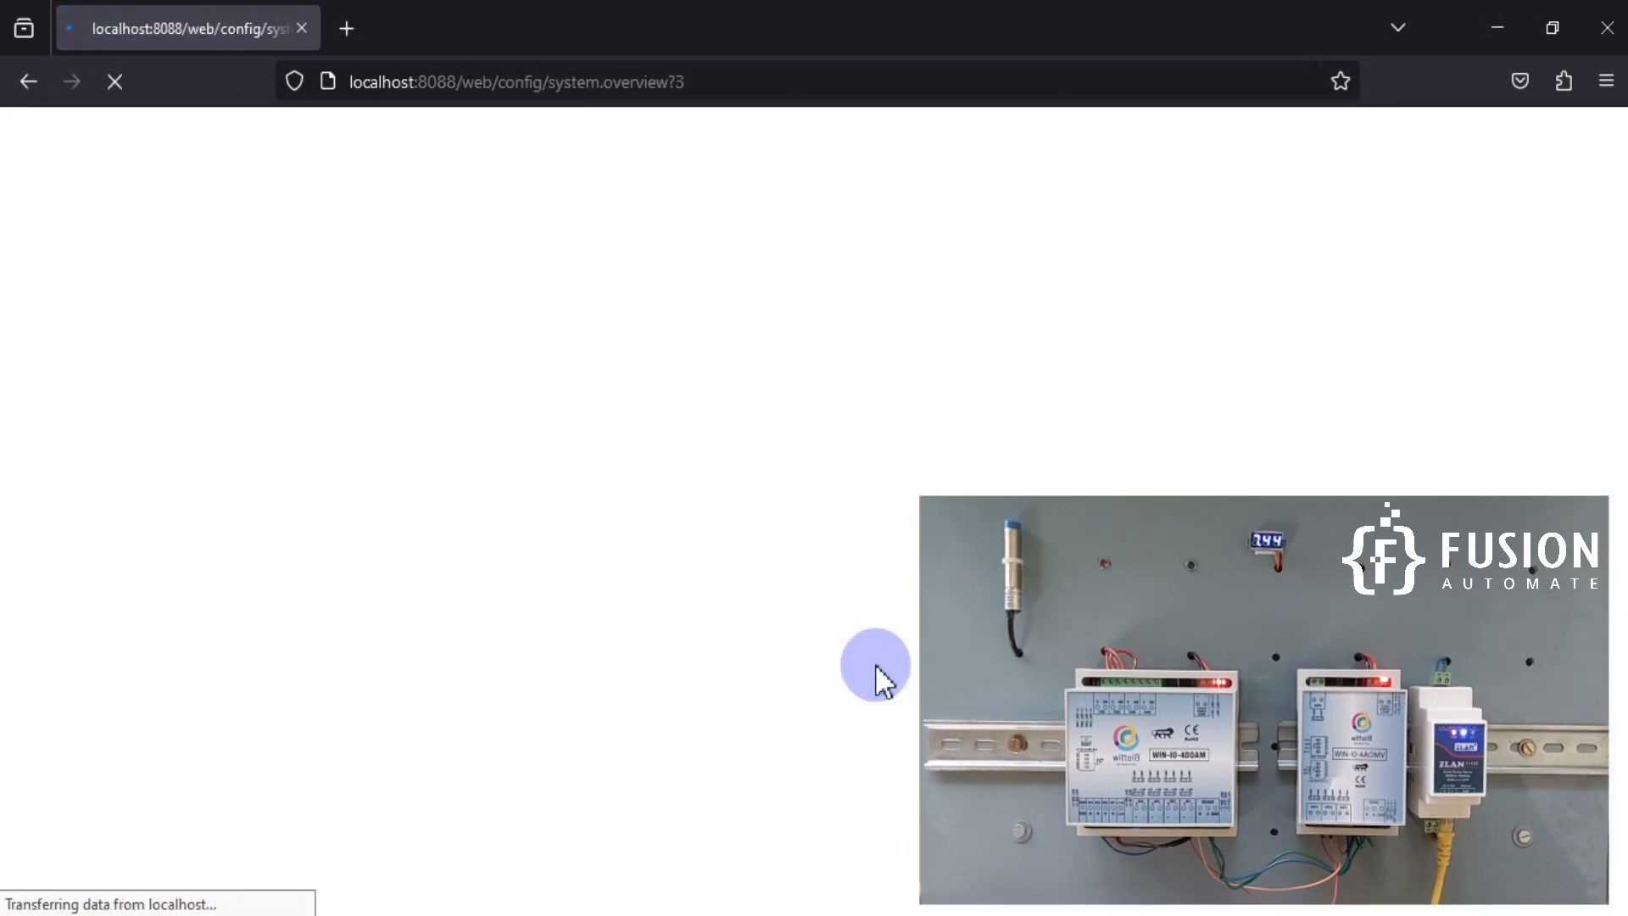
Open the OPC UA device connections and check the connection status of WittelB_Modbus_IO_TCP
{"action": "scroll", "coordinate": [286, 547], "scroll_direction": "down", "scroll_amount": 5}
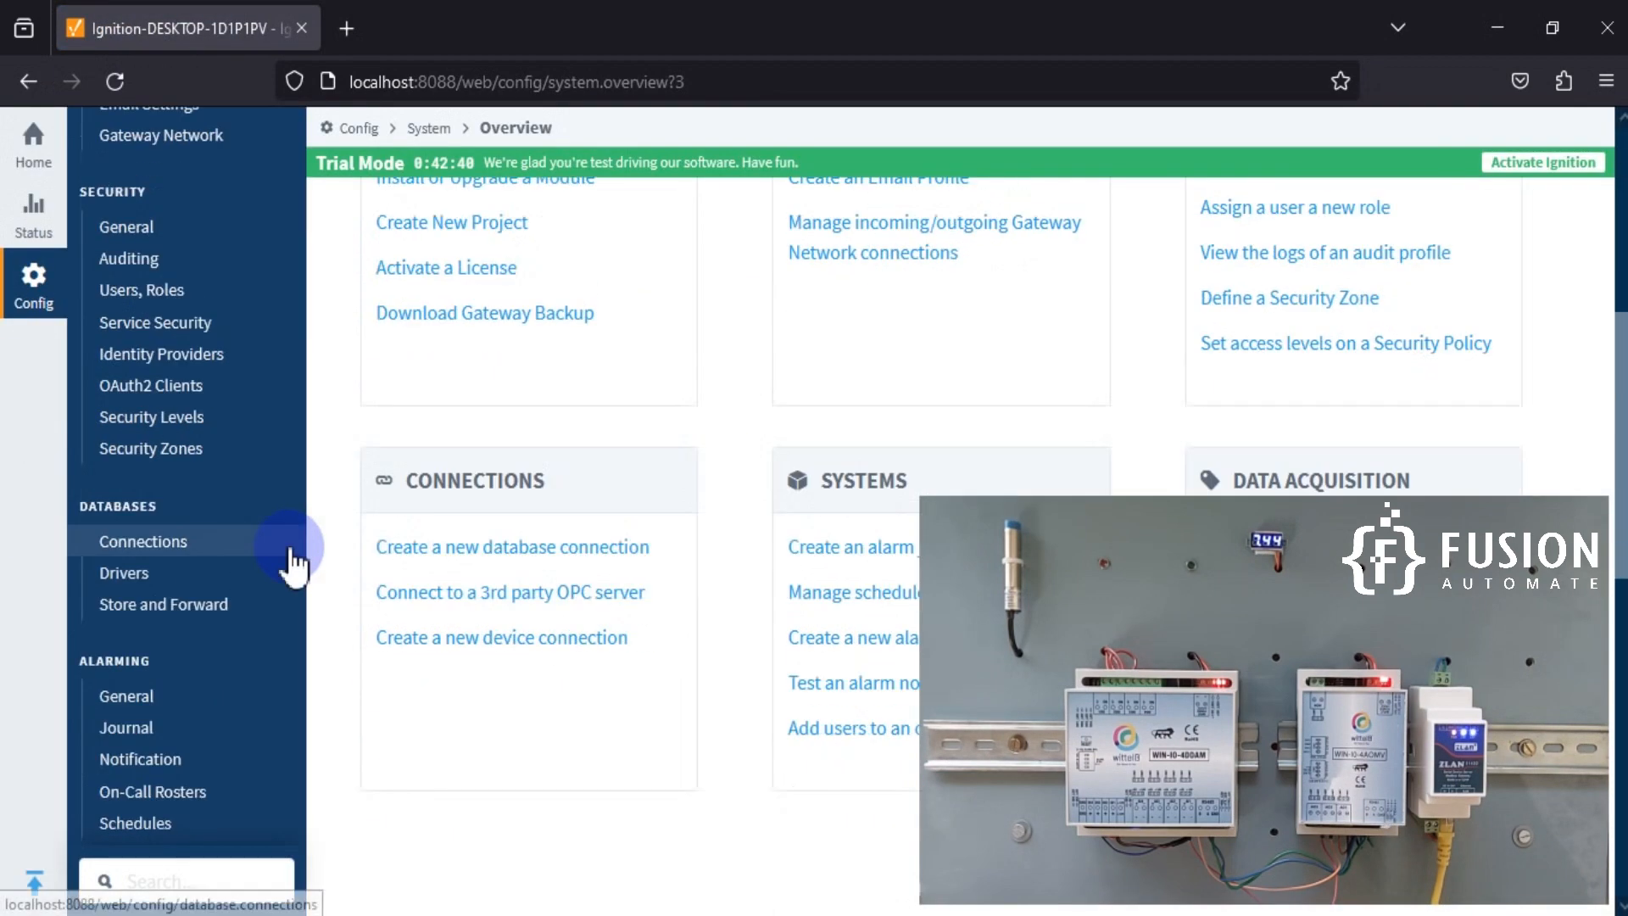
{"action": "scroll", "coordinate": [293, 563], "scroll_direction": "down", "scroll_amount": 8}
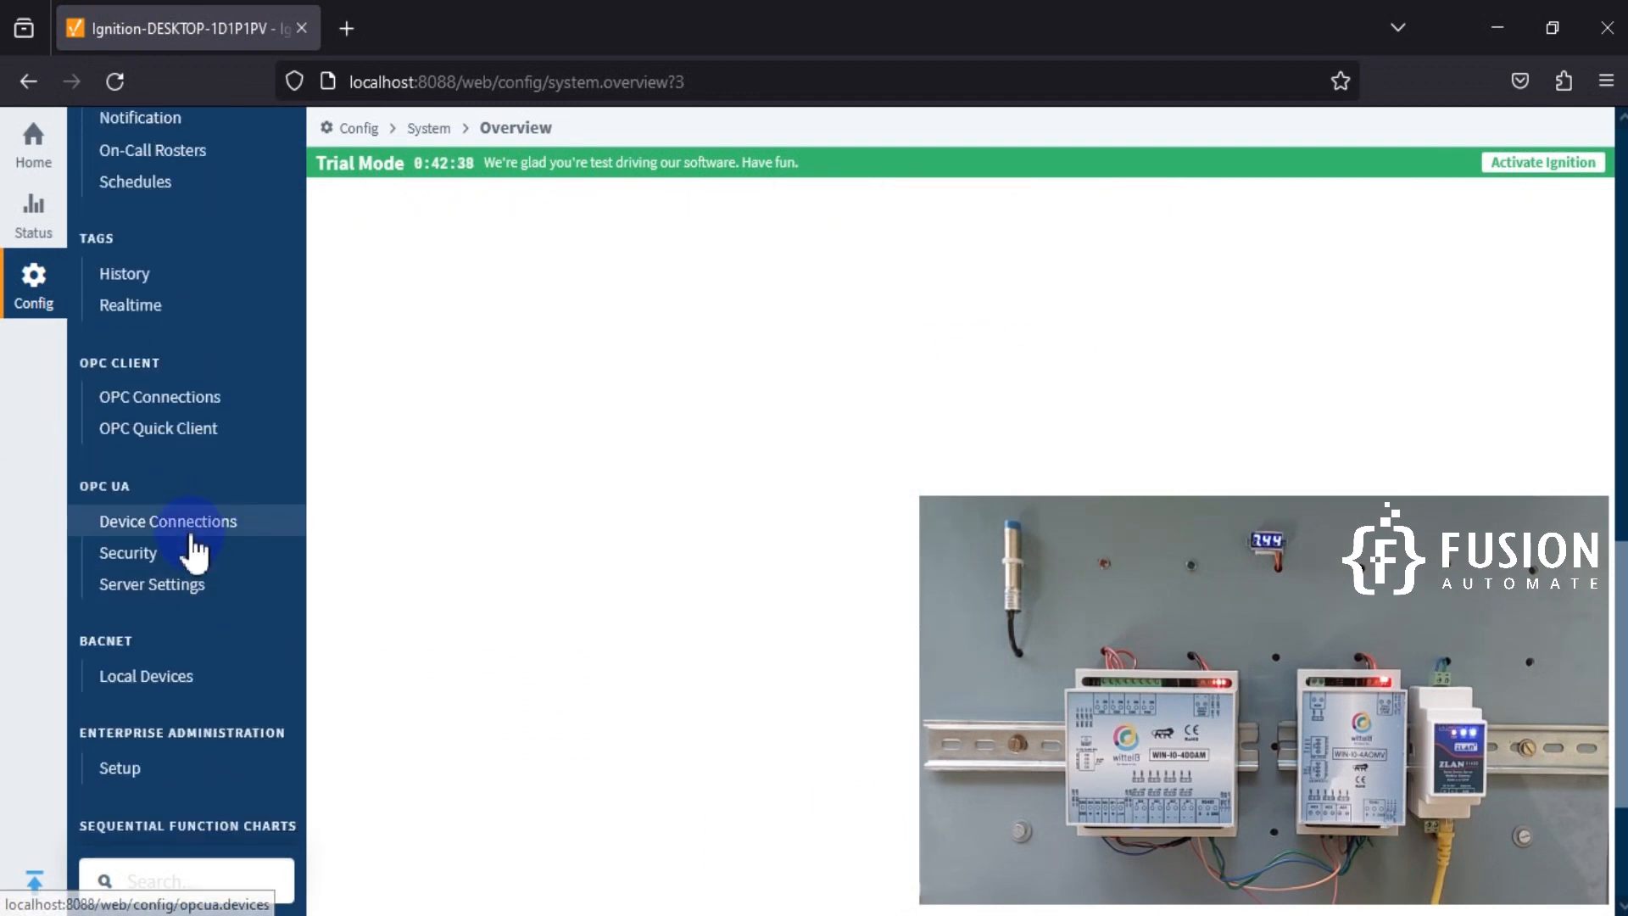
{"action": "left_click", "coordinate": [193, 549]}
{"action": "double_click", "coordinate": [412, 465]}
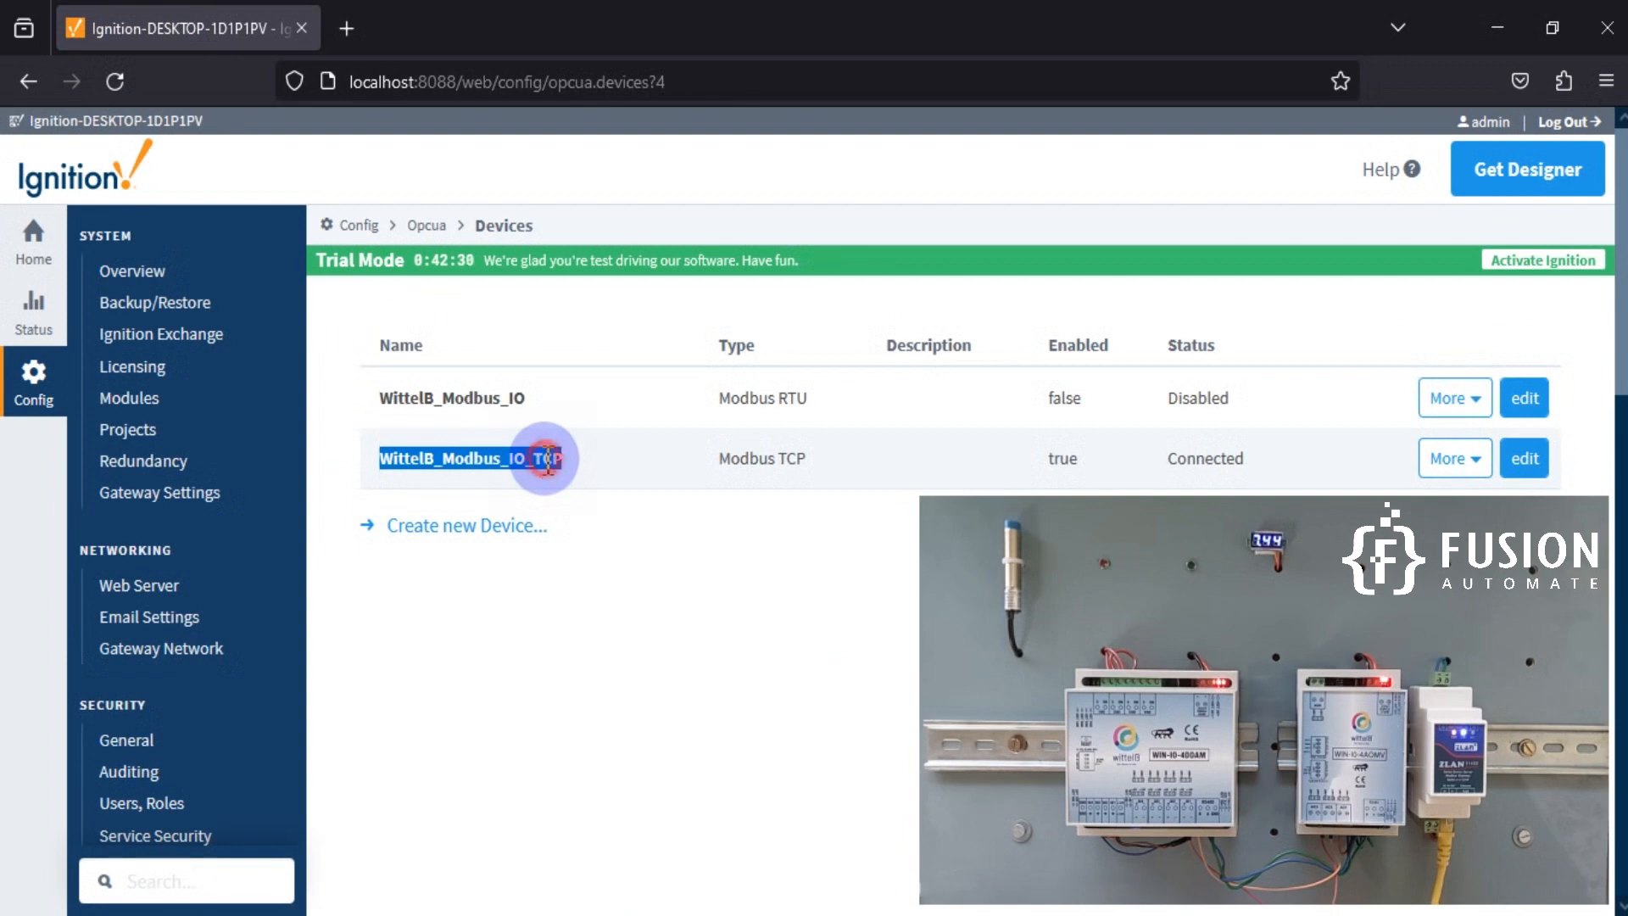
{"action": "left_click", "coordinate": [1204, 458]}
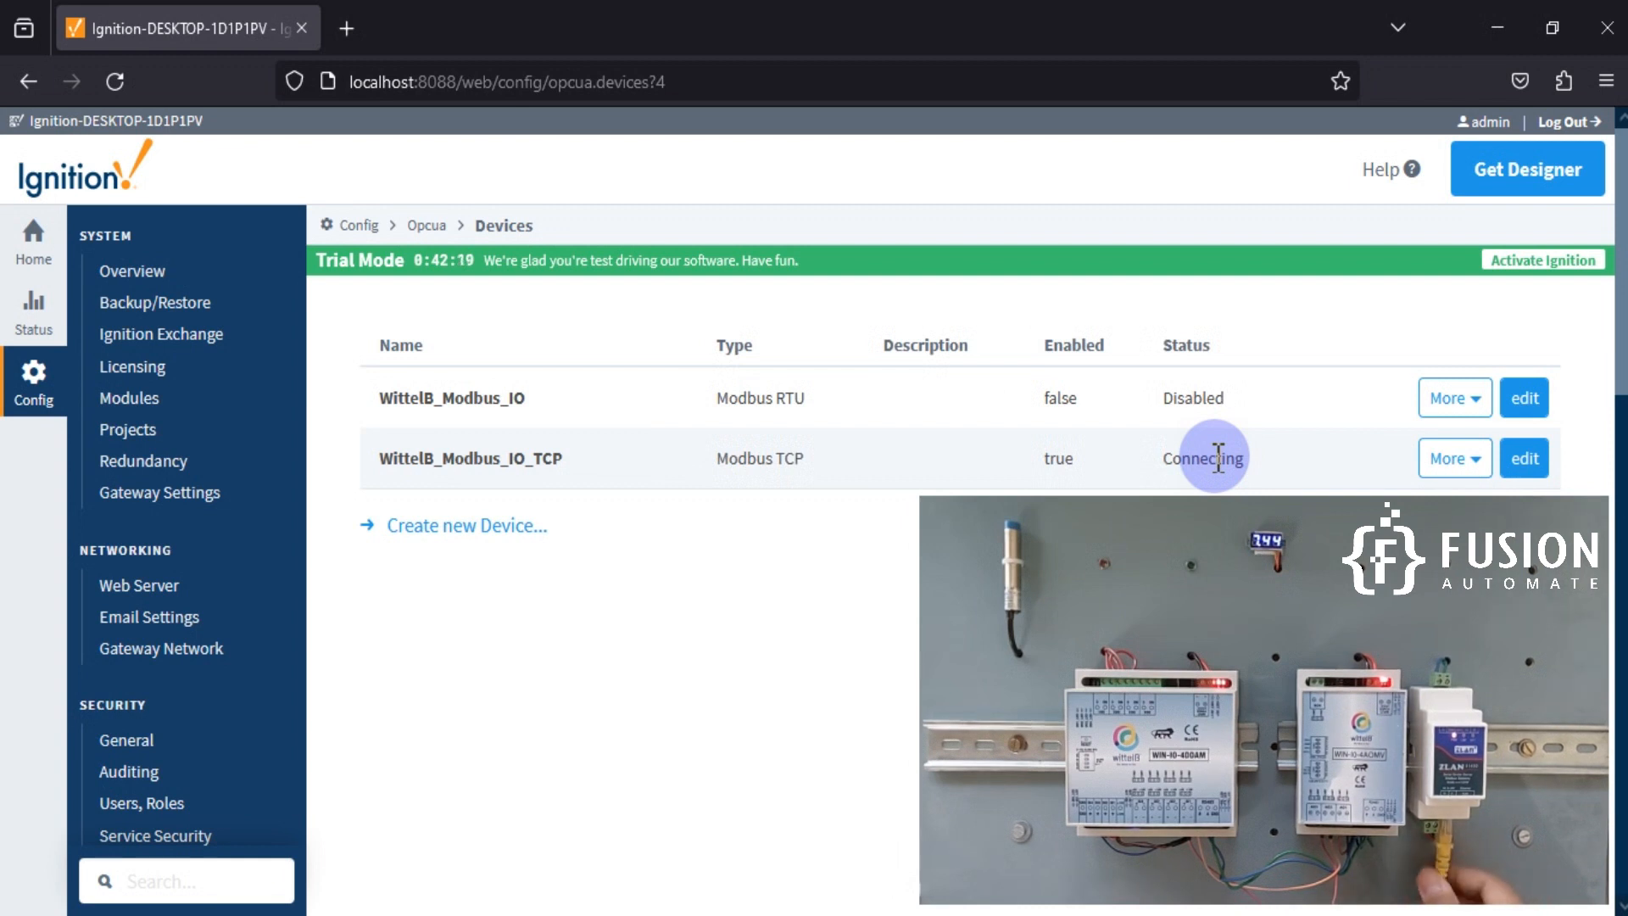
Switch to the WittelB_TCP dashboard and inspect the trend lines around the network cable interruption
{"action": "key", "text": "alt"}
{"action": "key", "text": "alt"}
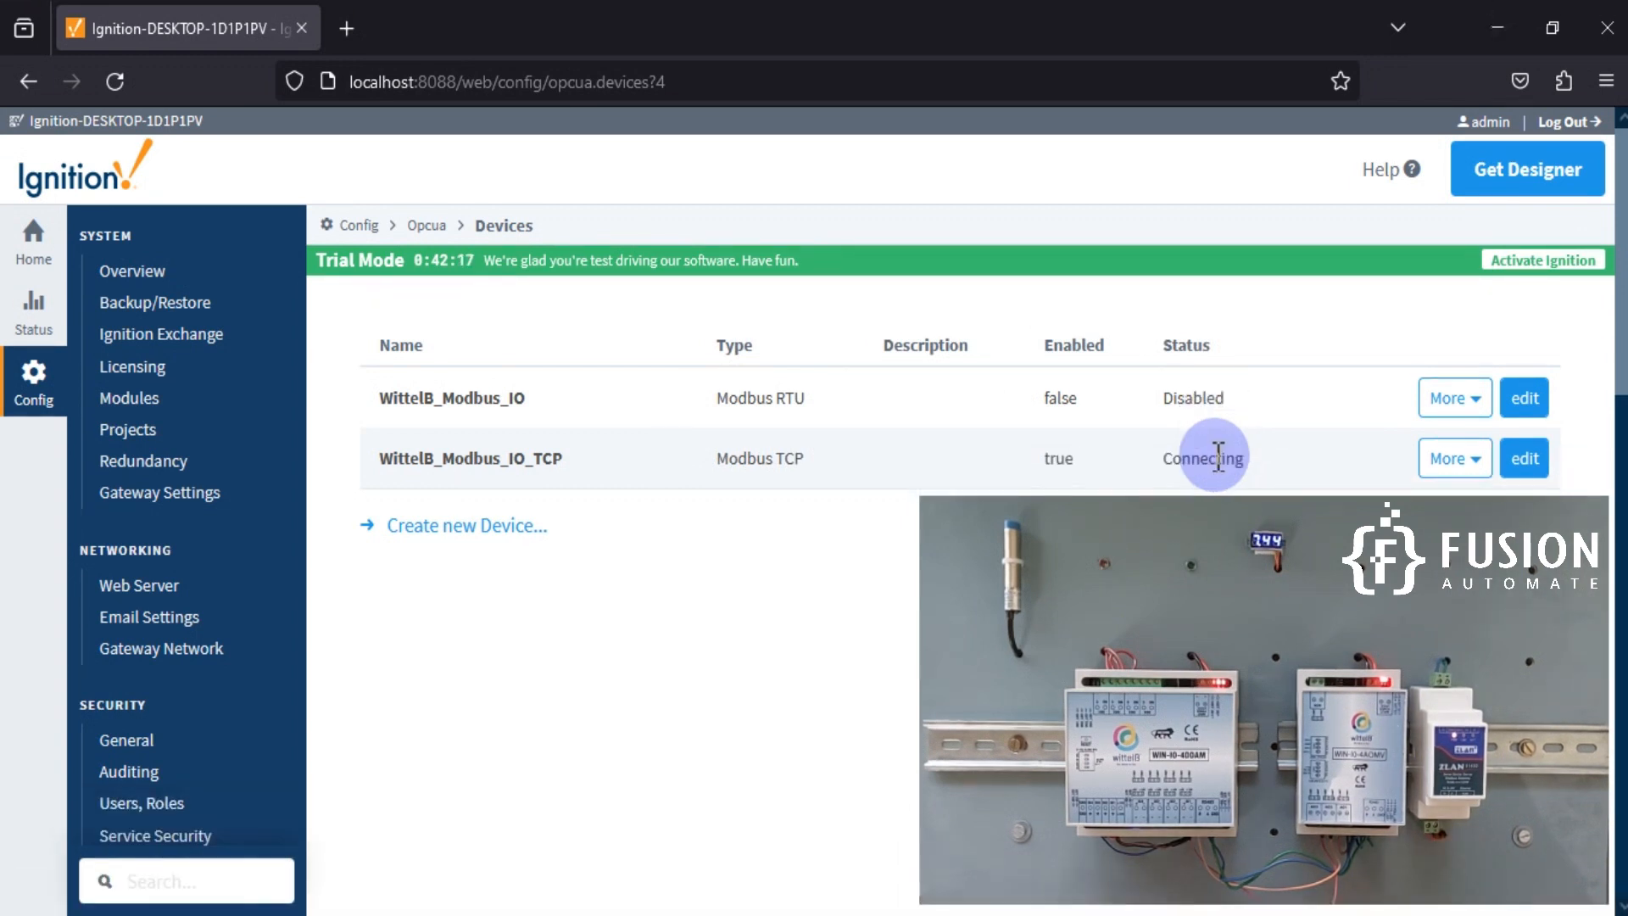
{"action": "key", "text": "alt+Tab"}
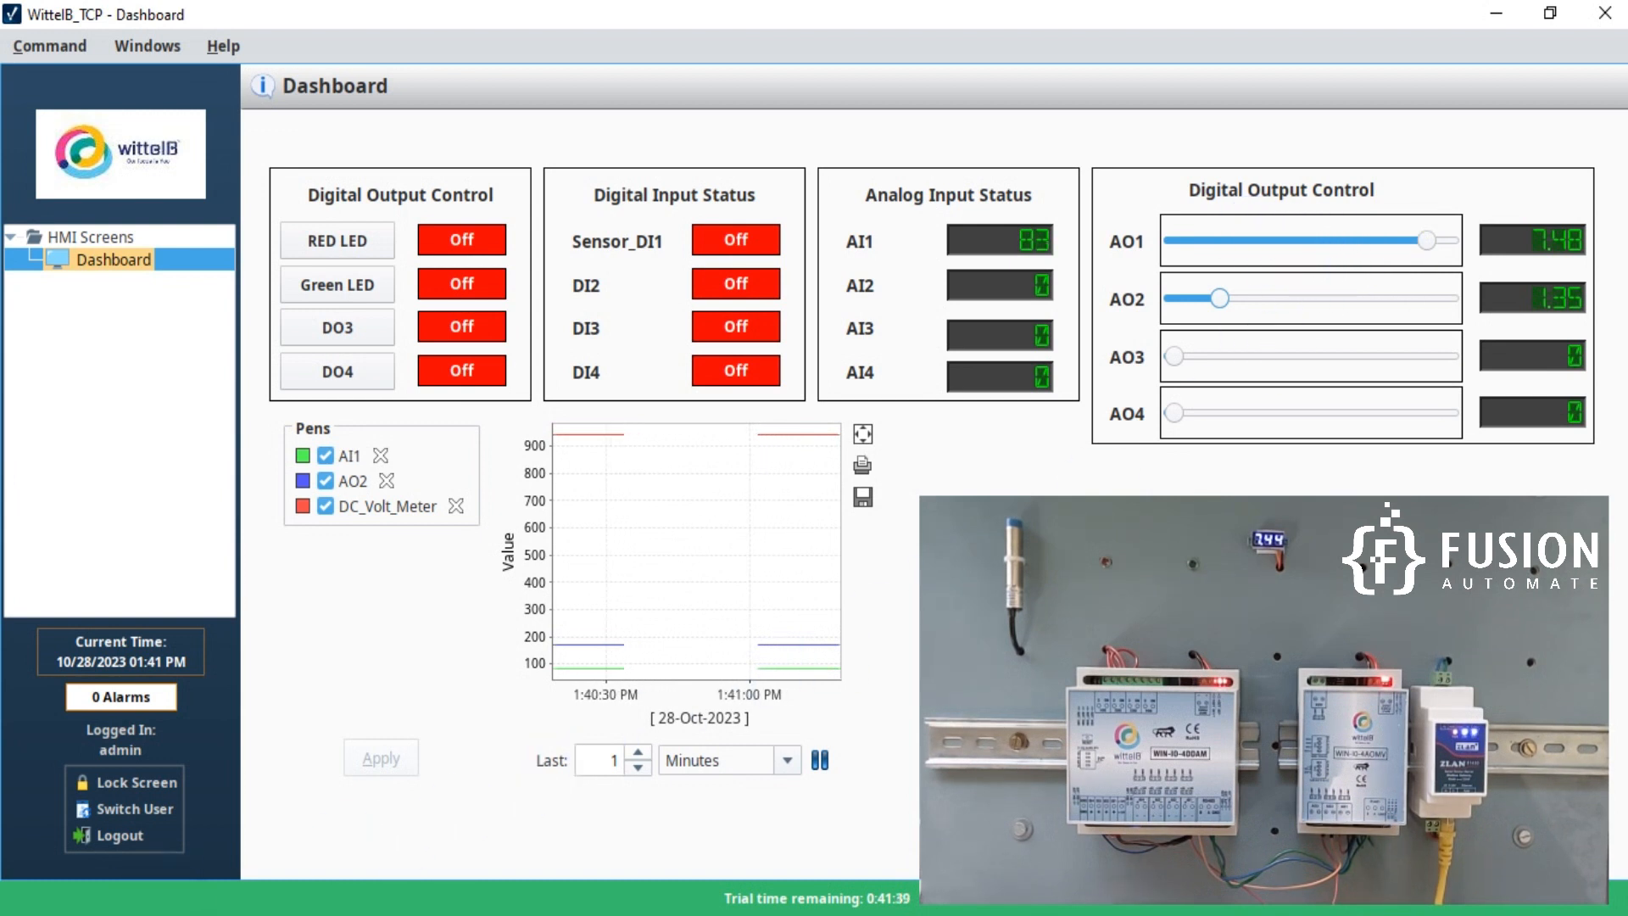
Return to the gateway page in the browser and open the address configuration of WittelB_Modbus_IO_TCP
{"action": "key", "text": "alt+Tab"}
{"action": "left_click", "coordinate": [1465, 458]}
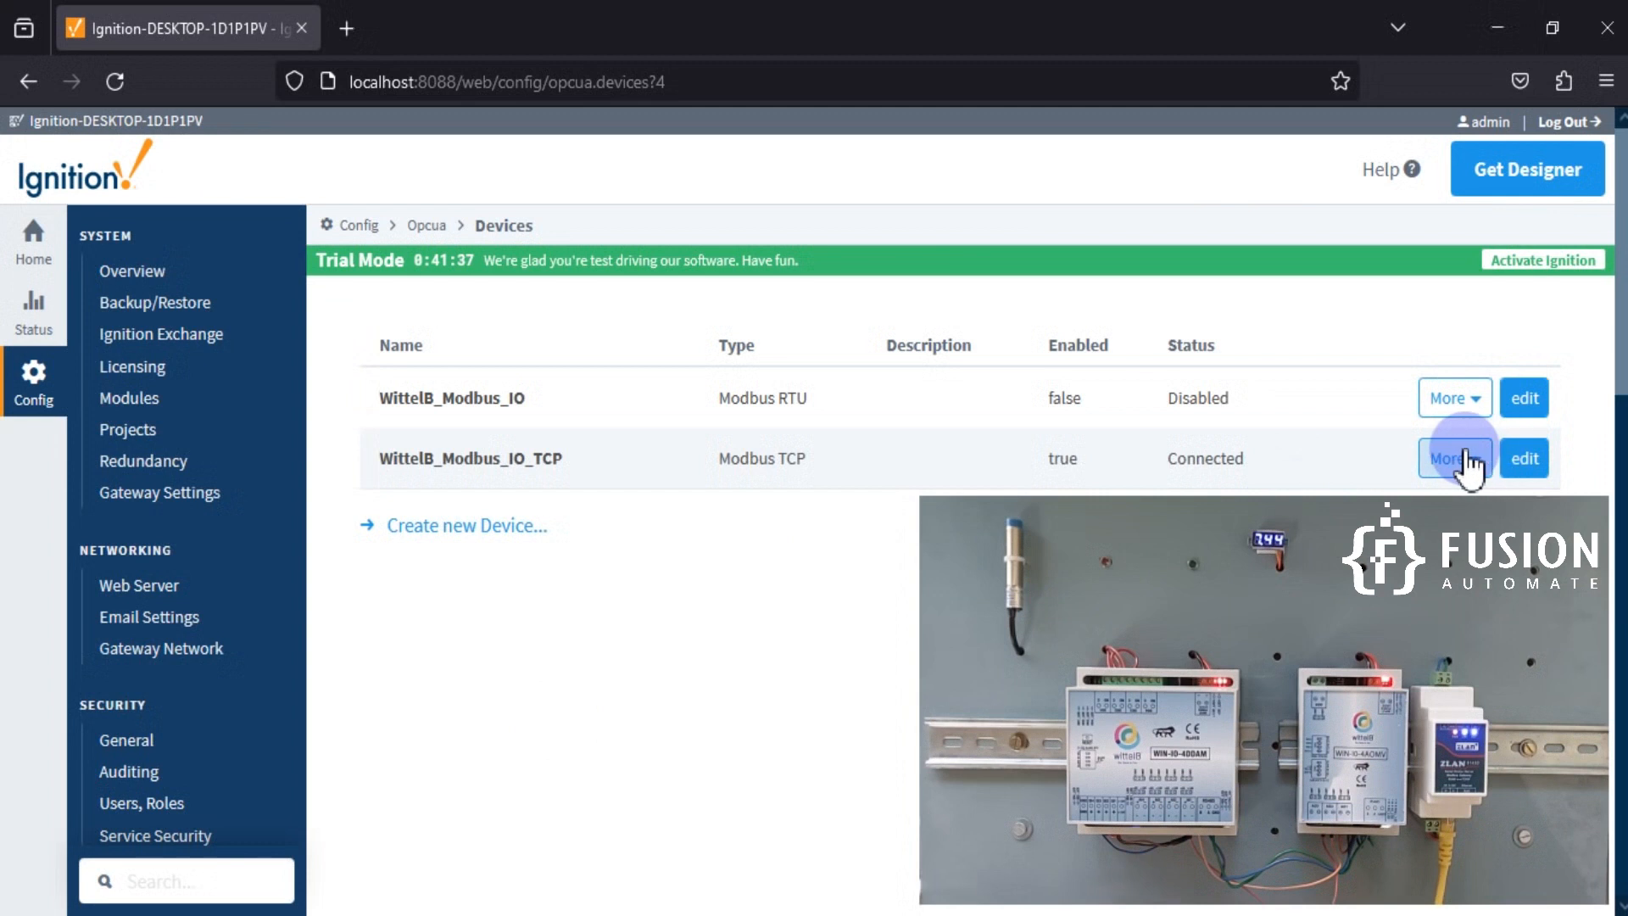
{"action": "double_click", "coordinate": [1209, 4]}
{"action": "left_click", "coordinate": [871, 449]}
{"action": "left_click", "coordinate": [866, 469]}
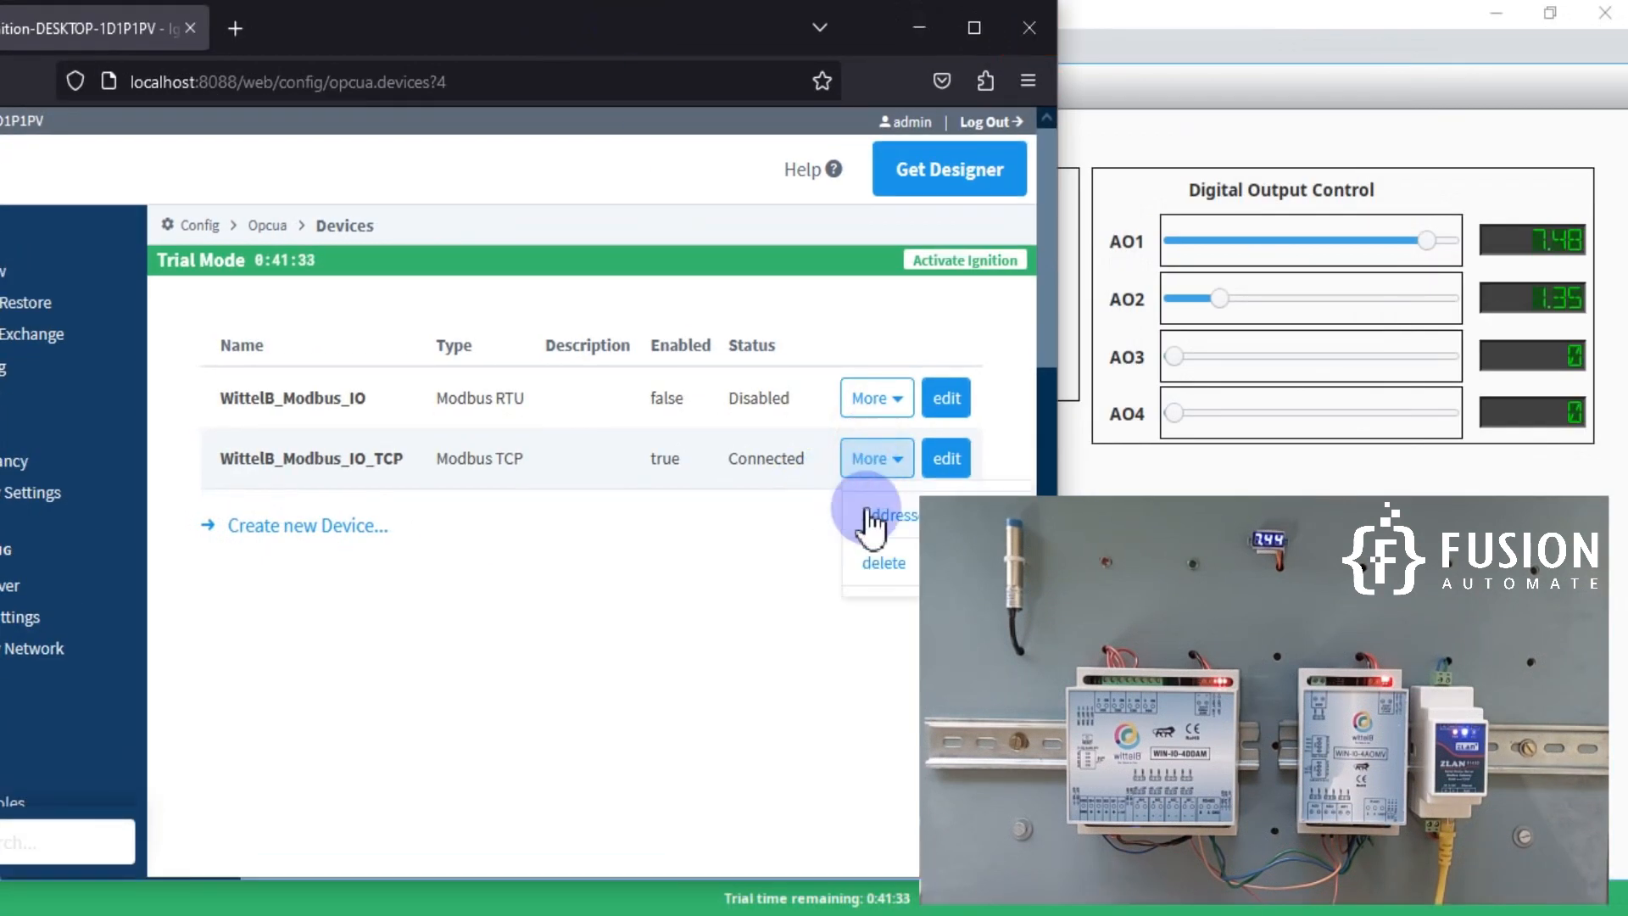
{"action": "left_click", "coordinate": [868, 514]}
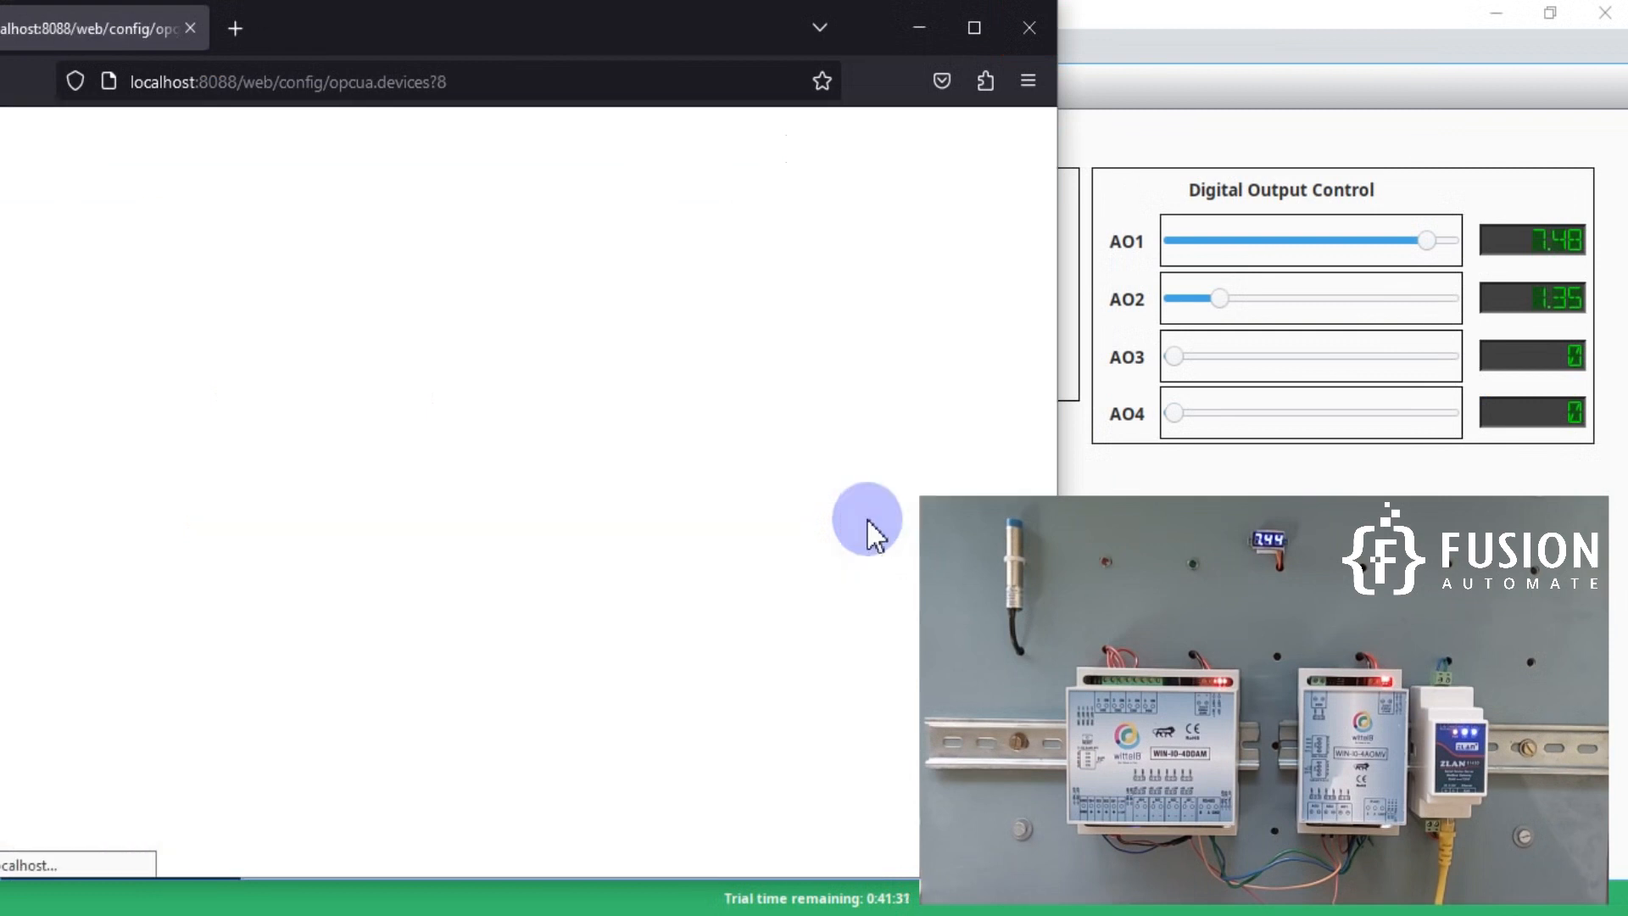
Reduce the page zoom to 80% and maximize the browser window to fit the whole address table
{"action": "left_click_drag", "start_coordinate": [550, 18], "coordinate": [1, 322]}
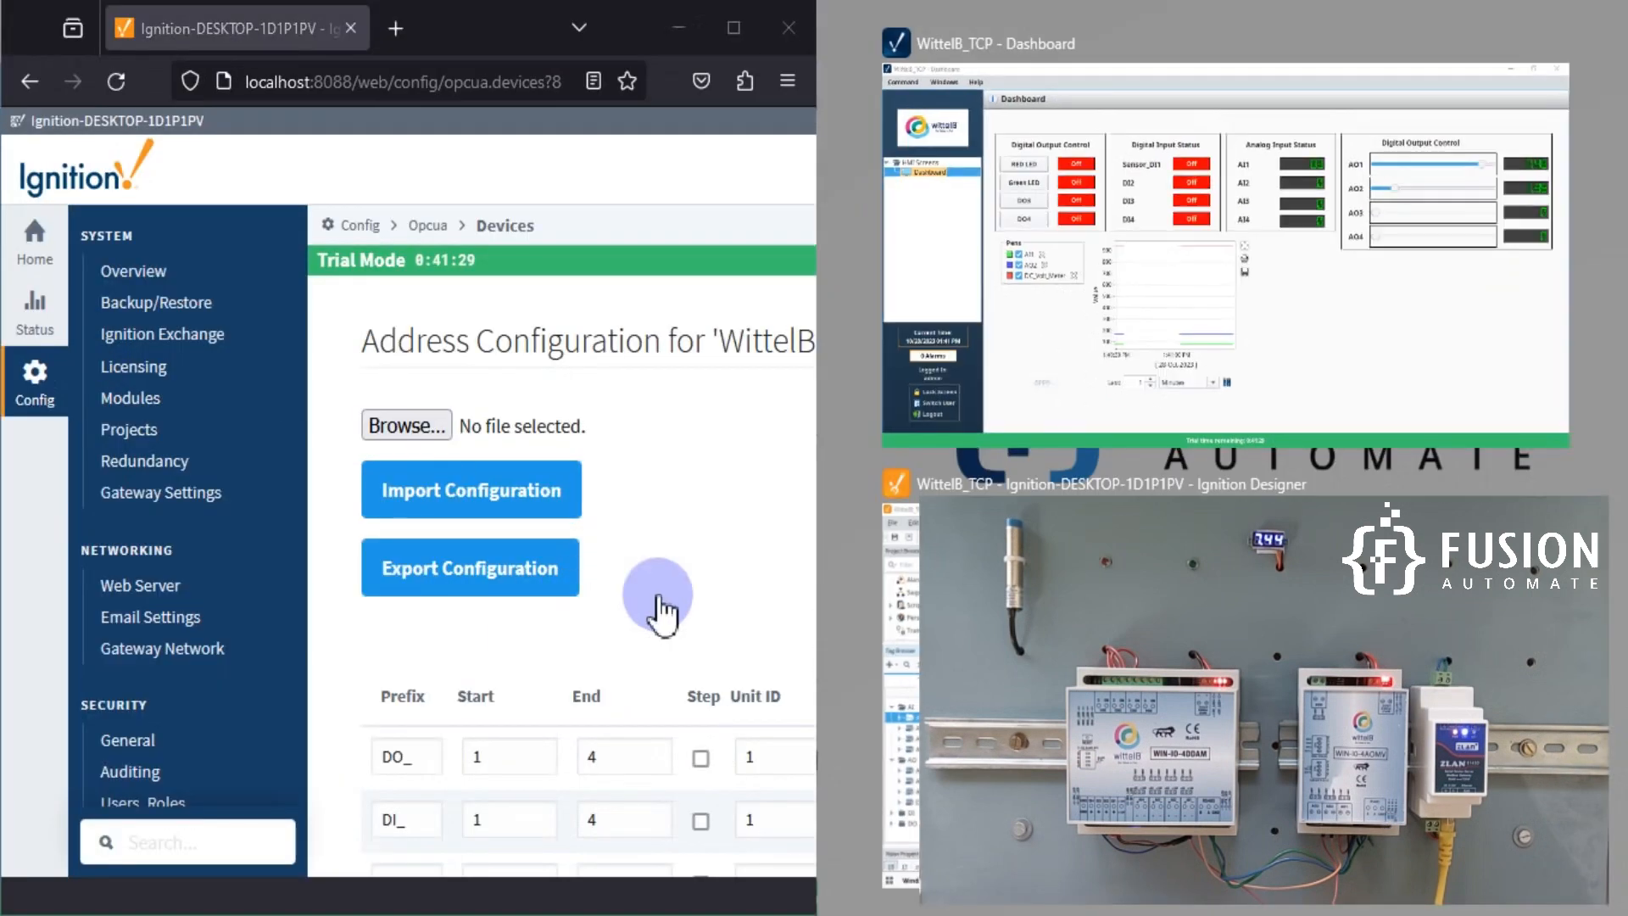
{"action": "left_click", "coordinate": [710, 560]}
{"action": "key", "text": "ctrl+minus"}
{"action": "key", "text": "ctrl+minus"}
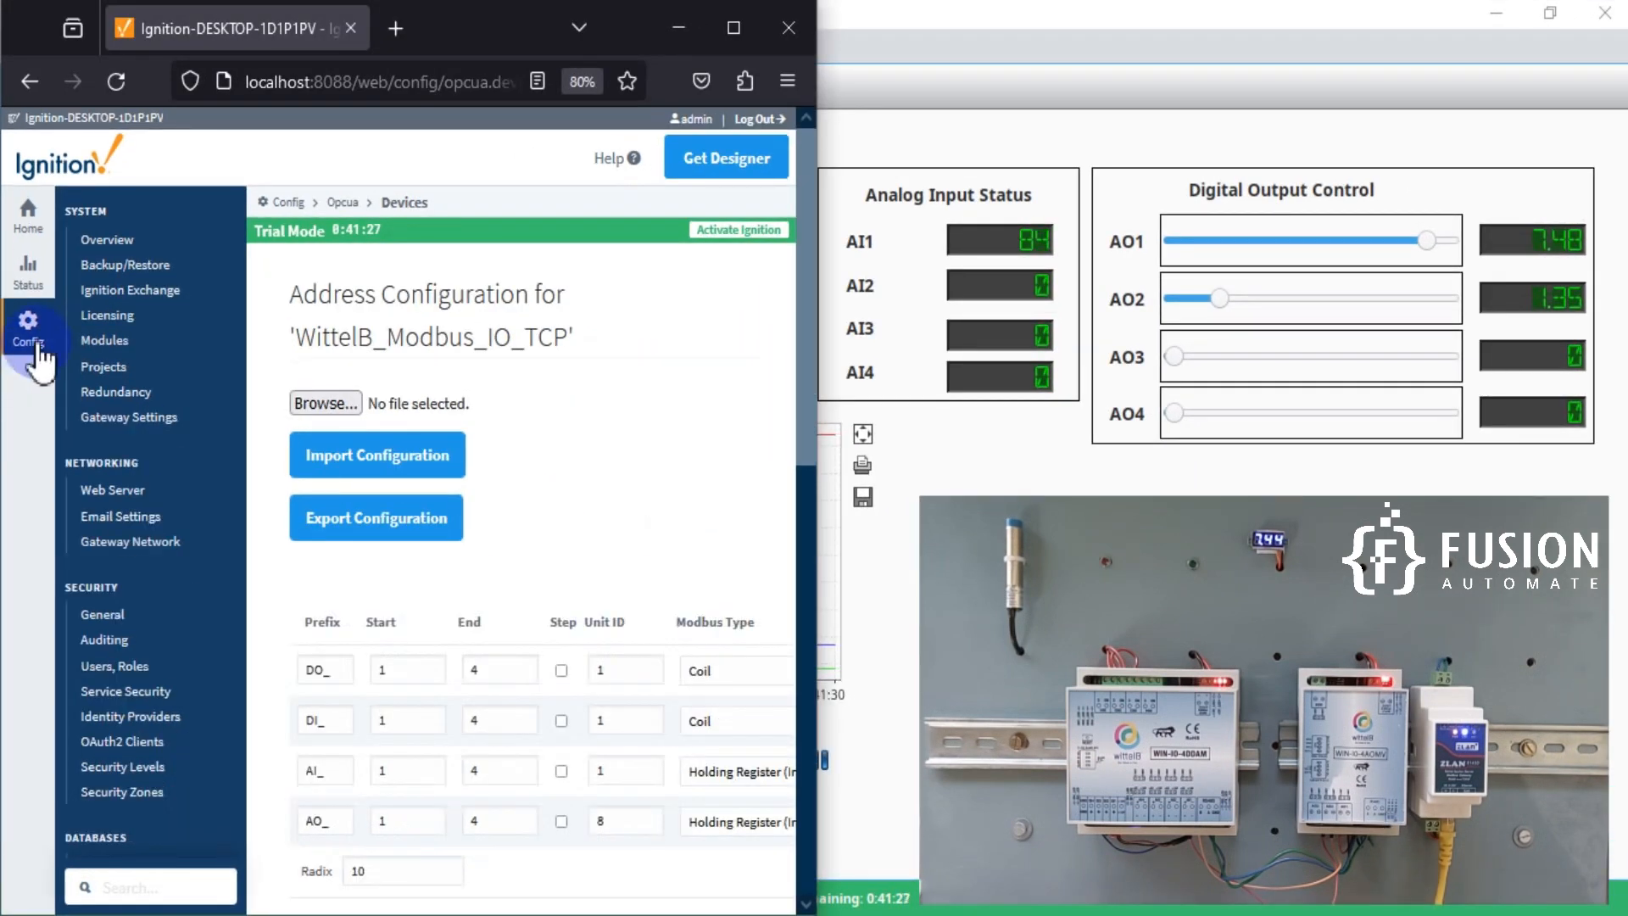
{"action": "scroll", "coordinate": [461, 494], "scroll_direction": "down", "scroll_amount": 5}
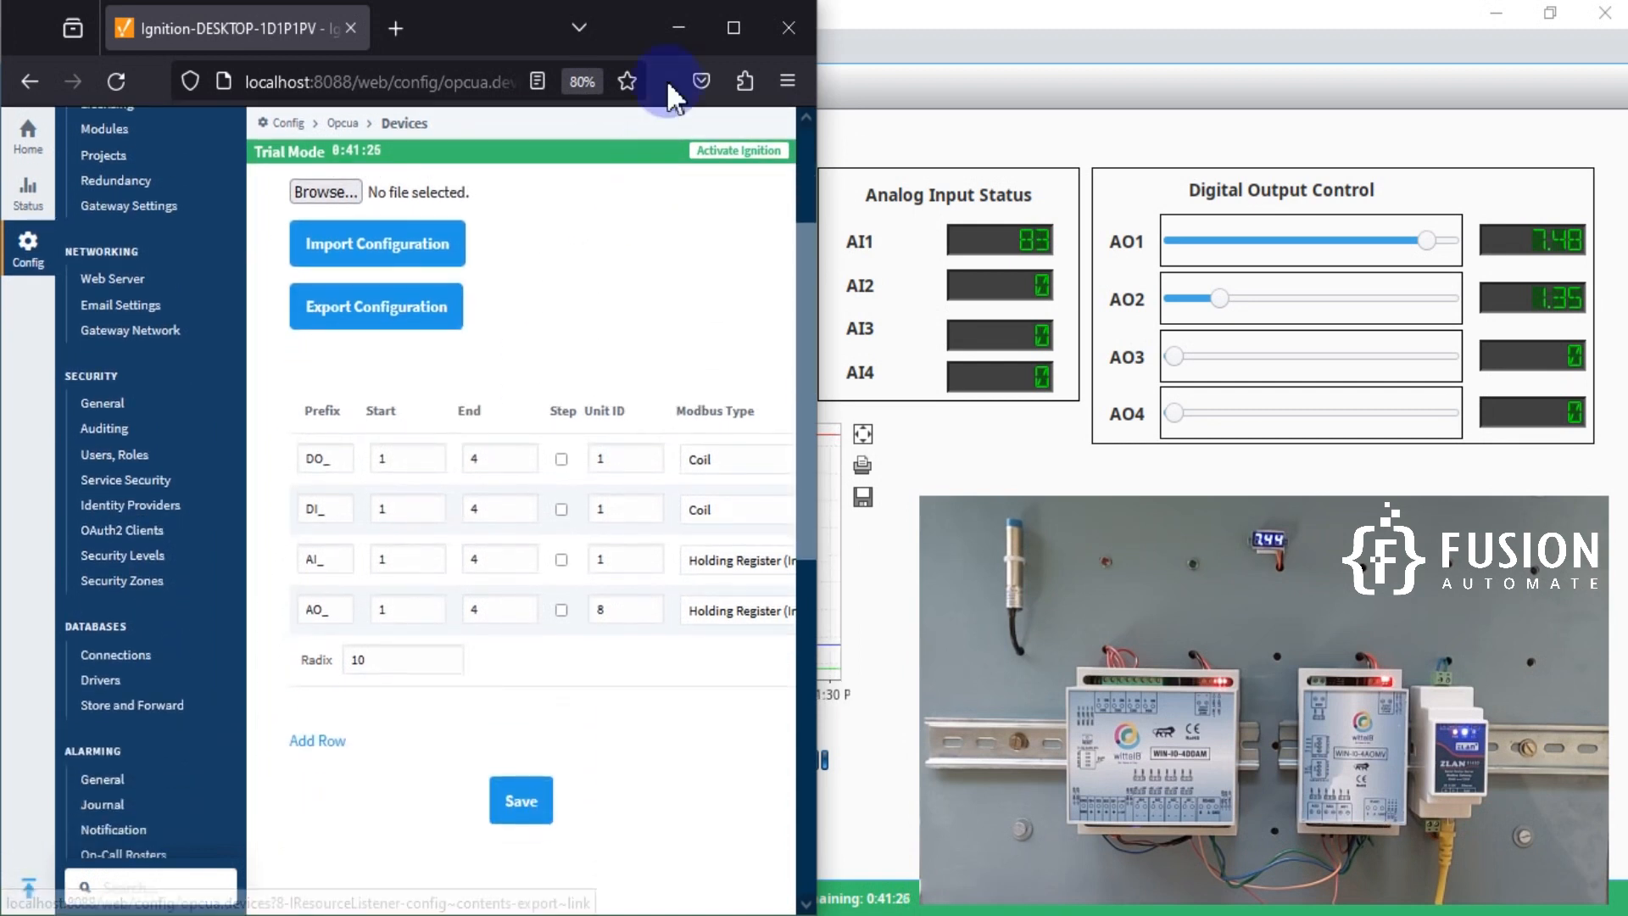
{"action": "left_click", "coordinate": [731, 27]}
Review the DO_ row's prefix, start, end, unit ID, Modbus type and Modbus address
{"action": "scroll", "coordinate": [1255, 306], "scroll_direction": "down", "scroll_amount": 4}
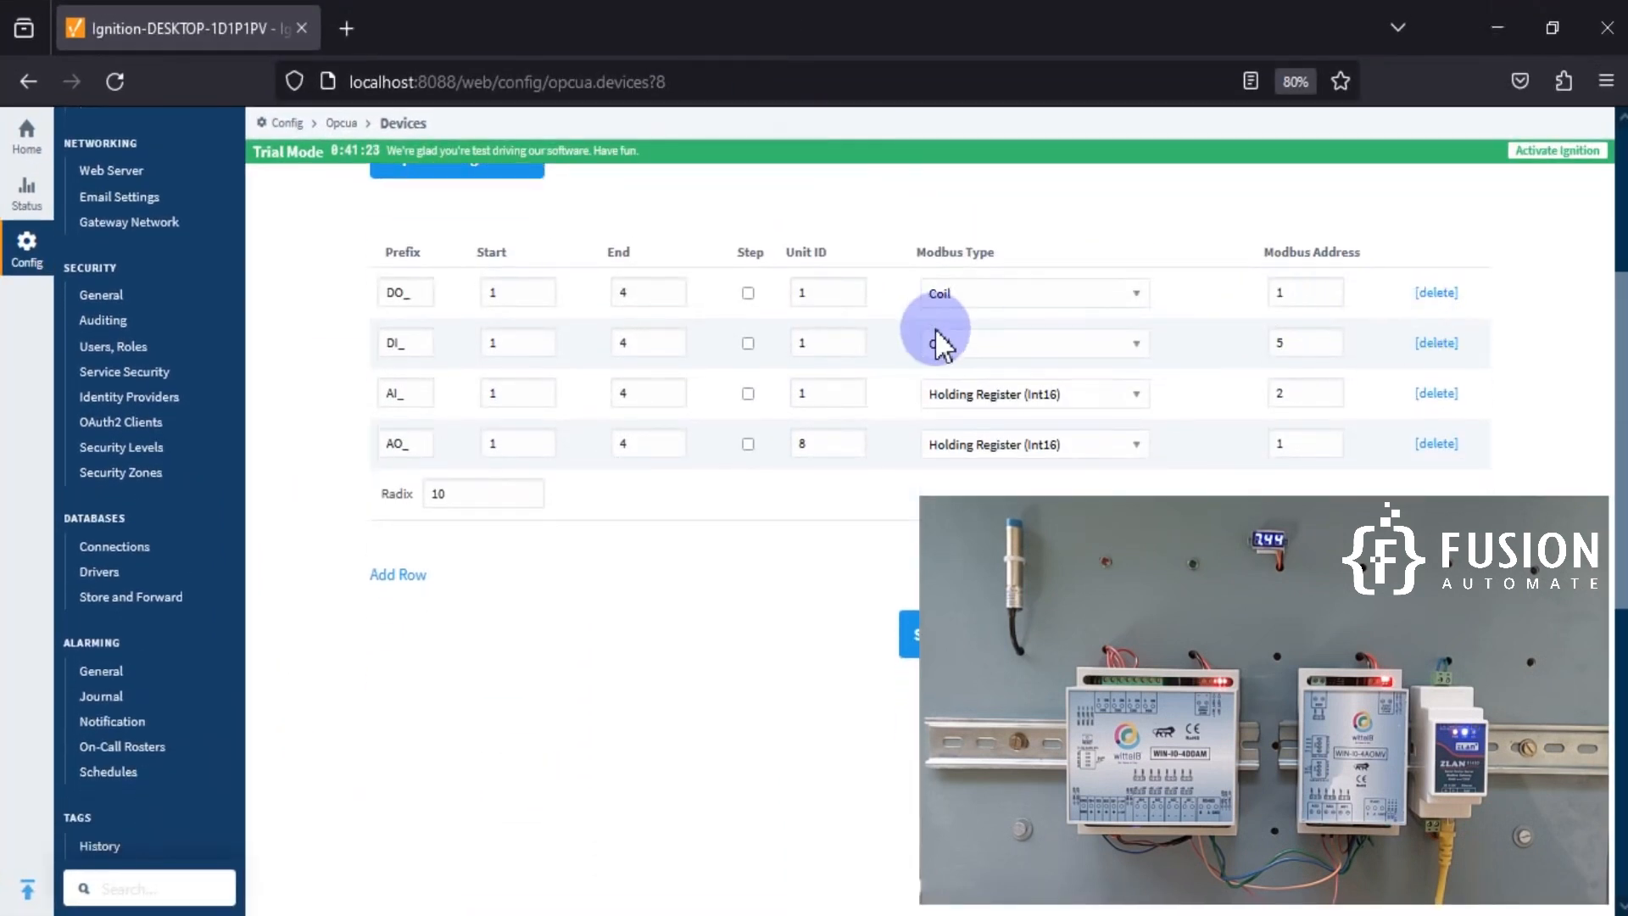
{"action": "scroll", "coordinate": [934, 331], "scroll_direction": "down", "scroll_amount": 2}
{"action": "left_click_drag", "start_coordinate": [419, 200], "coordinate": [371, 200]}
{"action": "left_click_drag", "start_coordinate": [512, 196], "coordinate": [476, 195]}
{"action": "left_click_drag", "start_coordinate": [652, 186], "coordinate": [617, 188]}
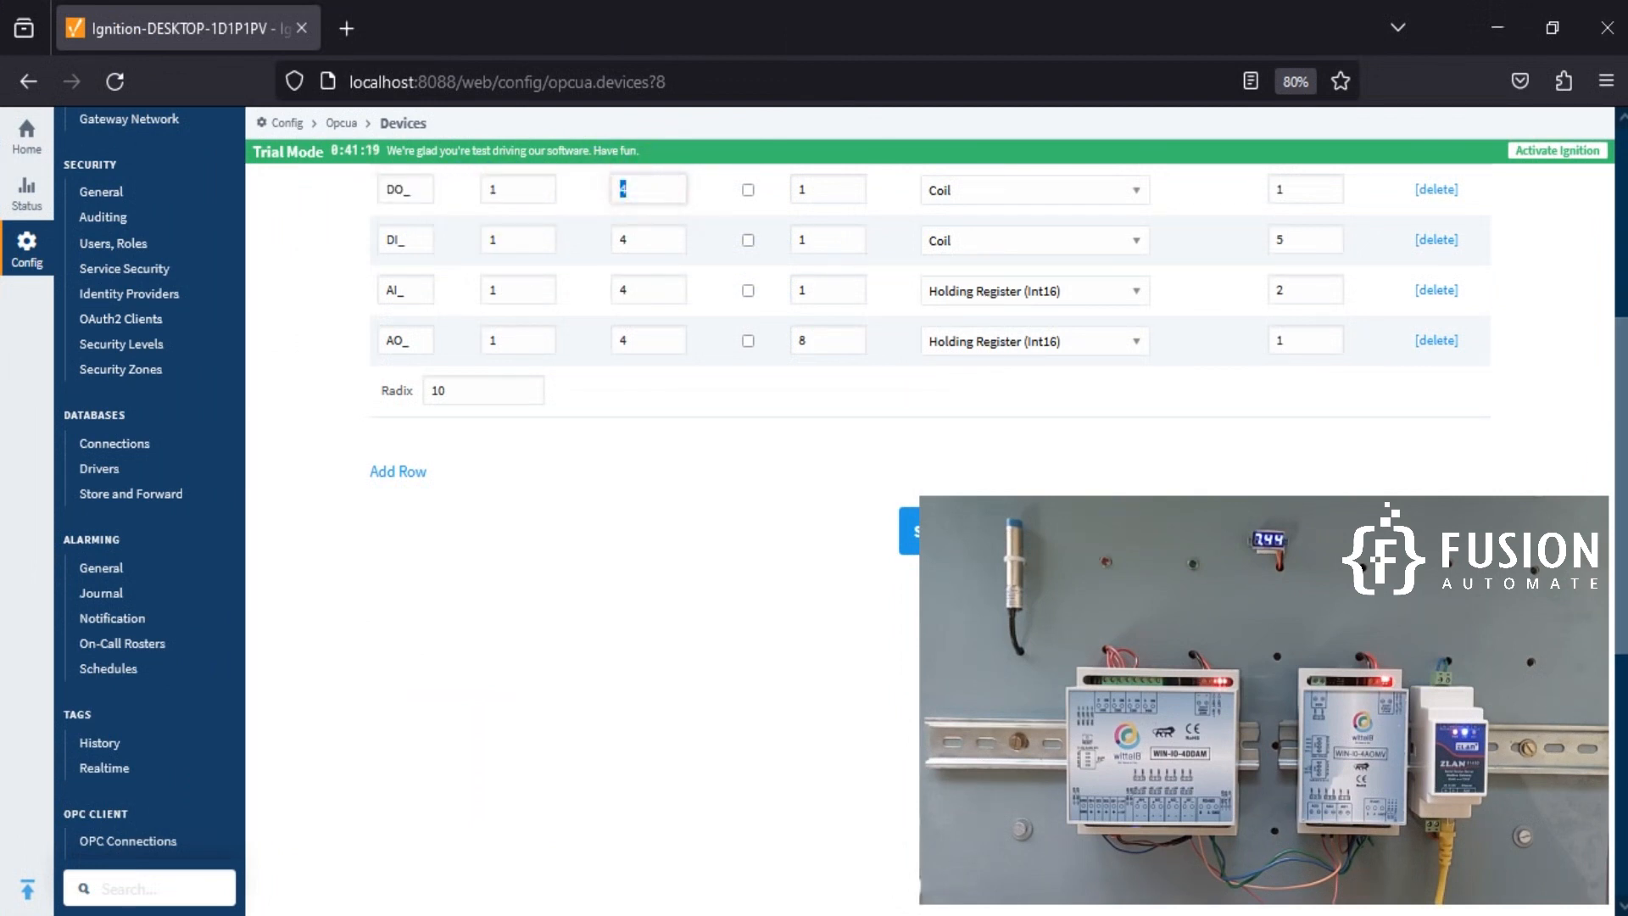
{"action": "scroll", "coordinate": [653, 203], "scroll_direction": "up", "scroll_amount": 1}
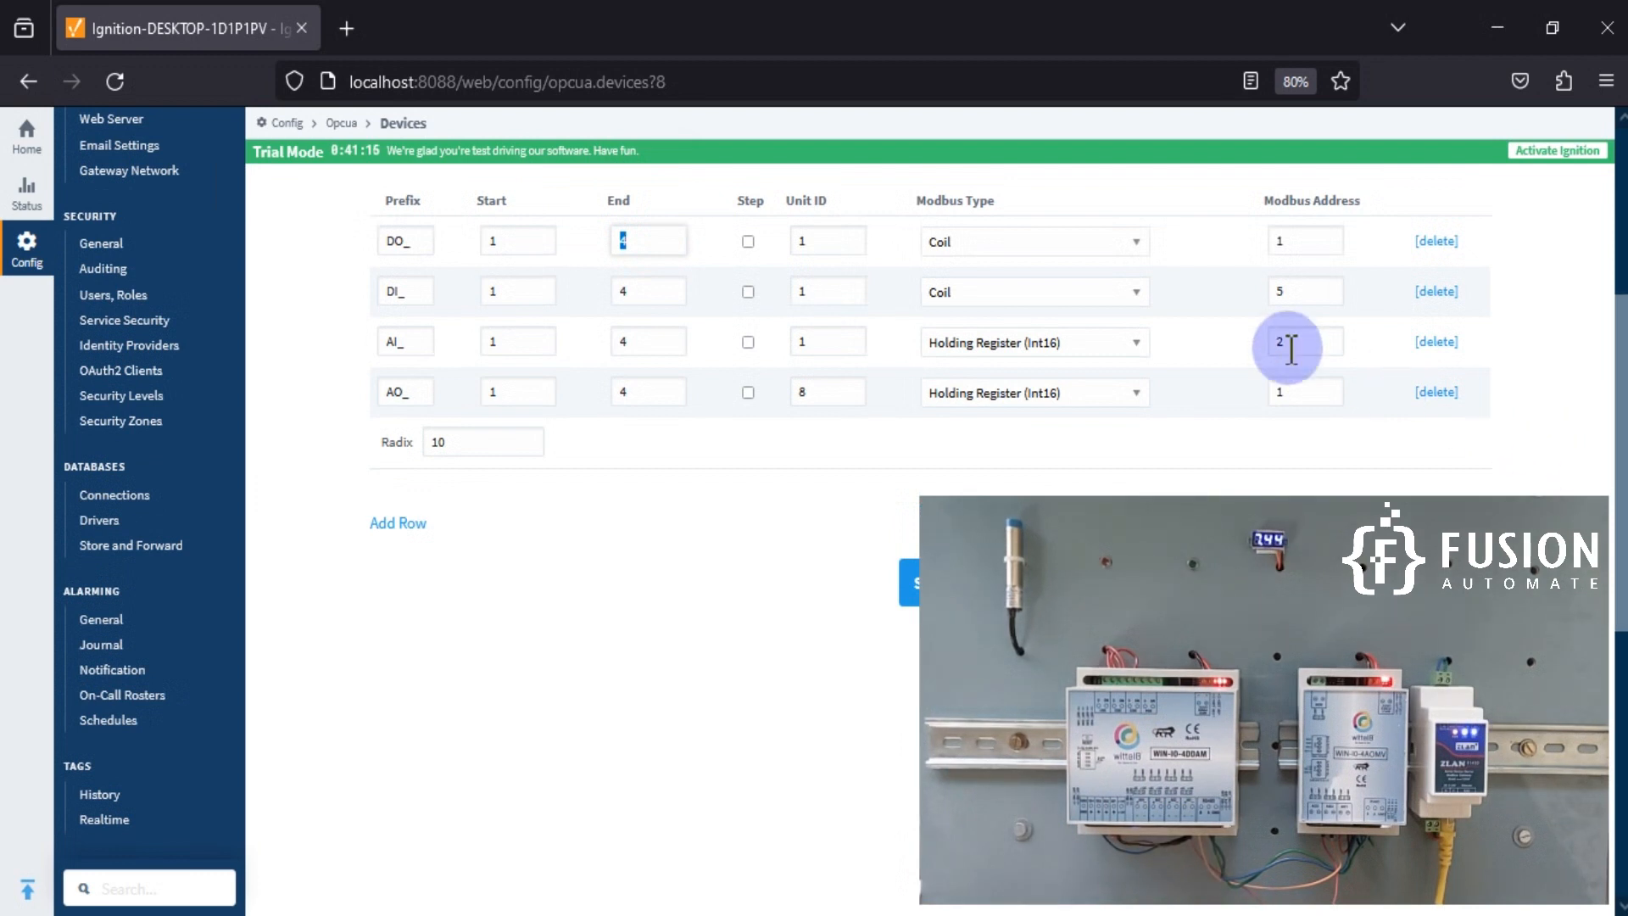
{"action": "double_click", "coordinate": [507, 240]}
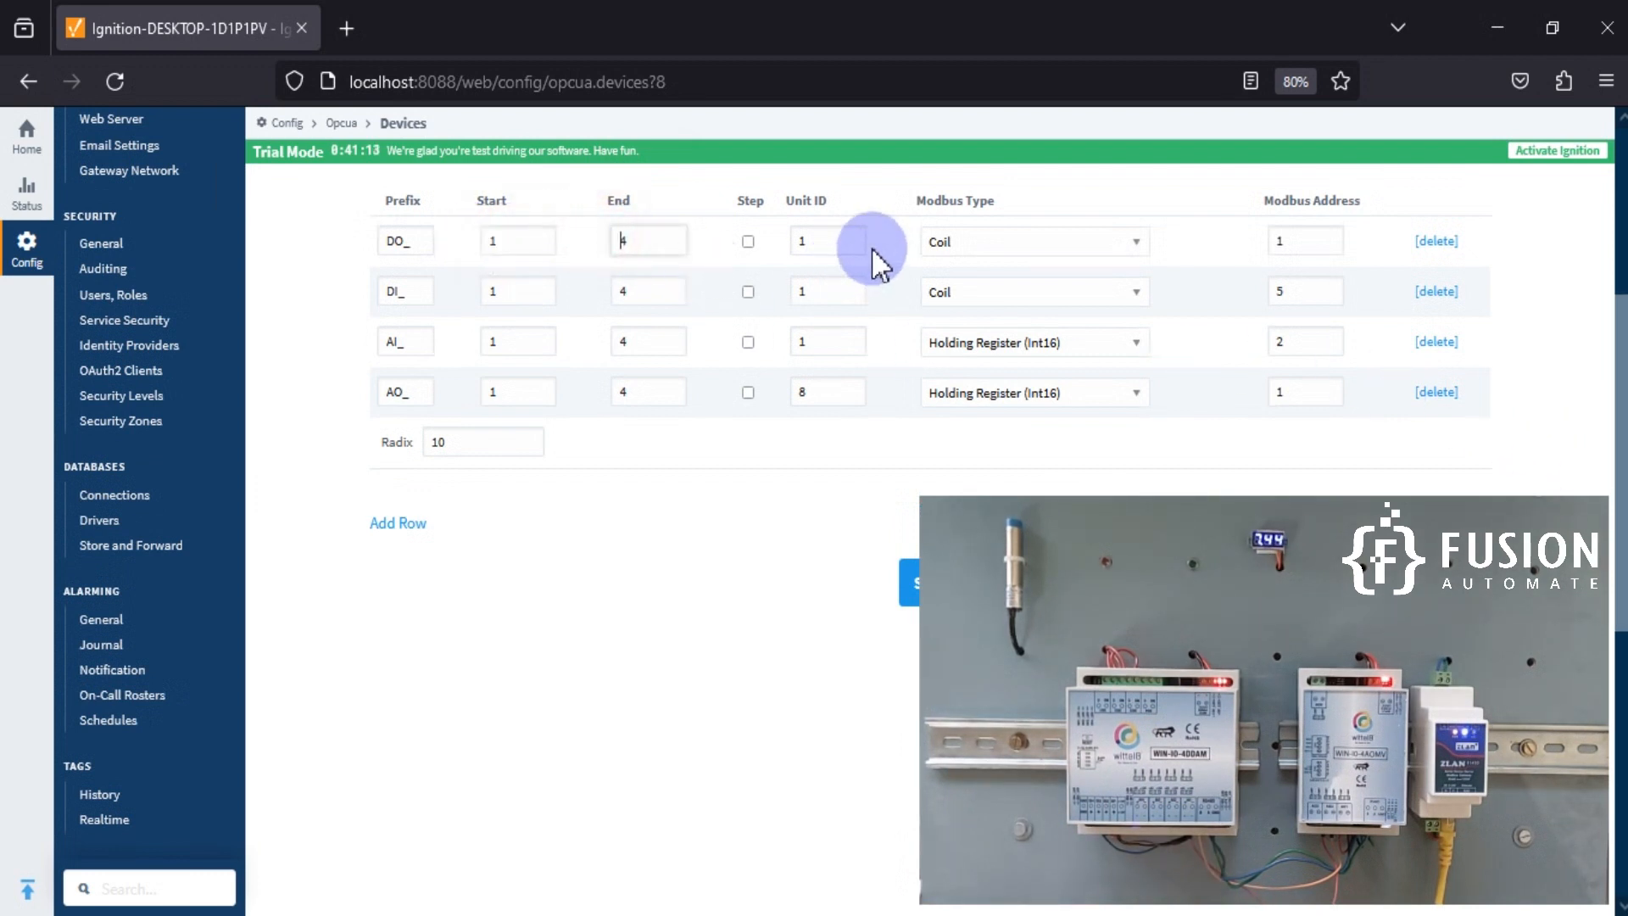
{"action": "double_click", "coordinate": [835, 243]}
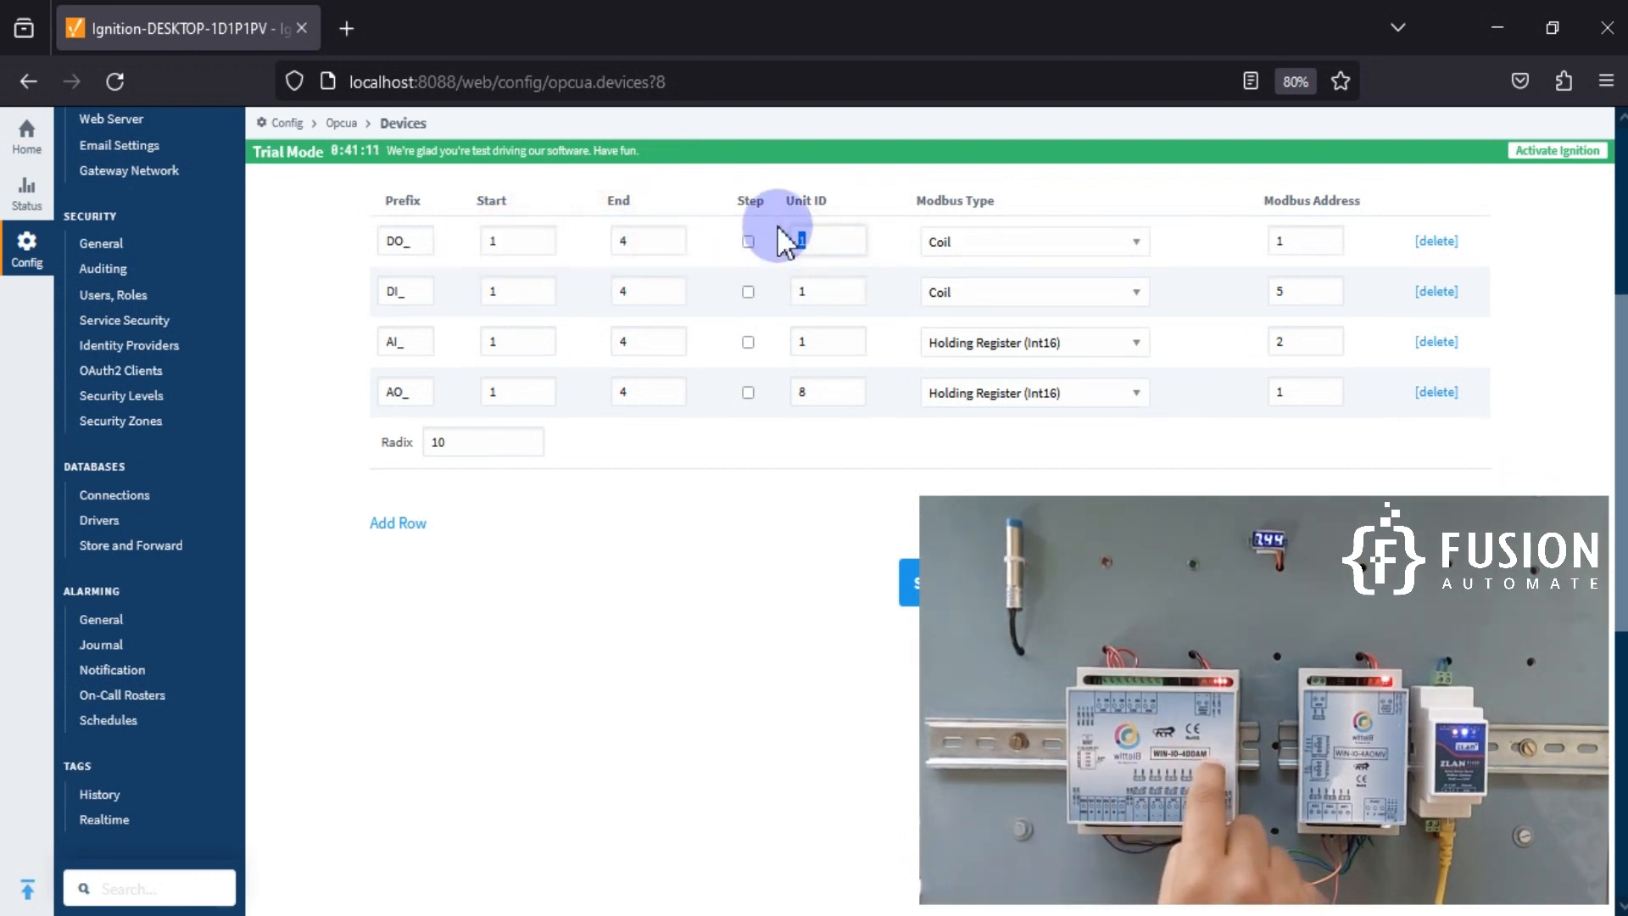
{"action": "left_click", "coordinate": [1085, 241]}
{"action": "left_click", "coordinate": [1085, 241]}
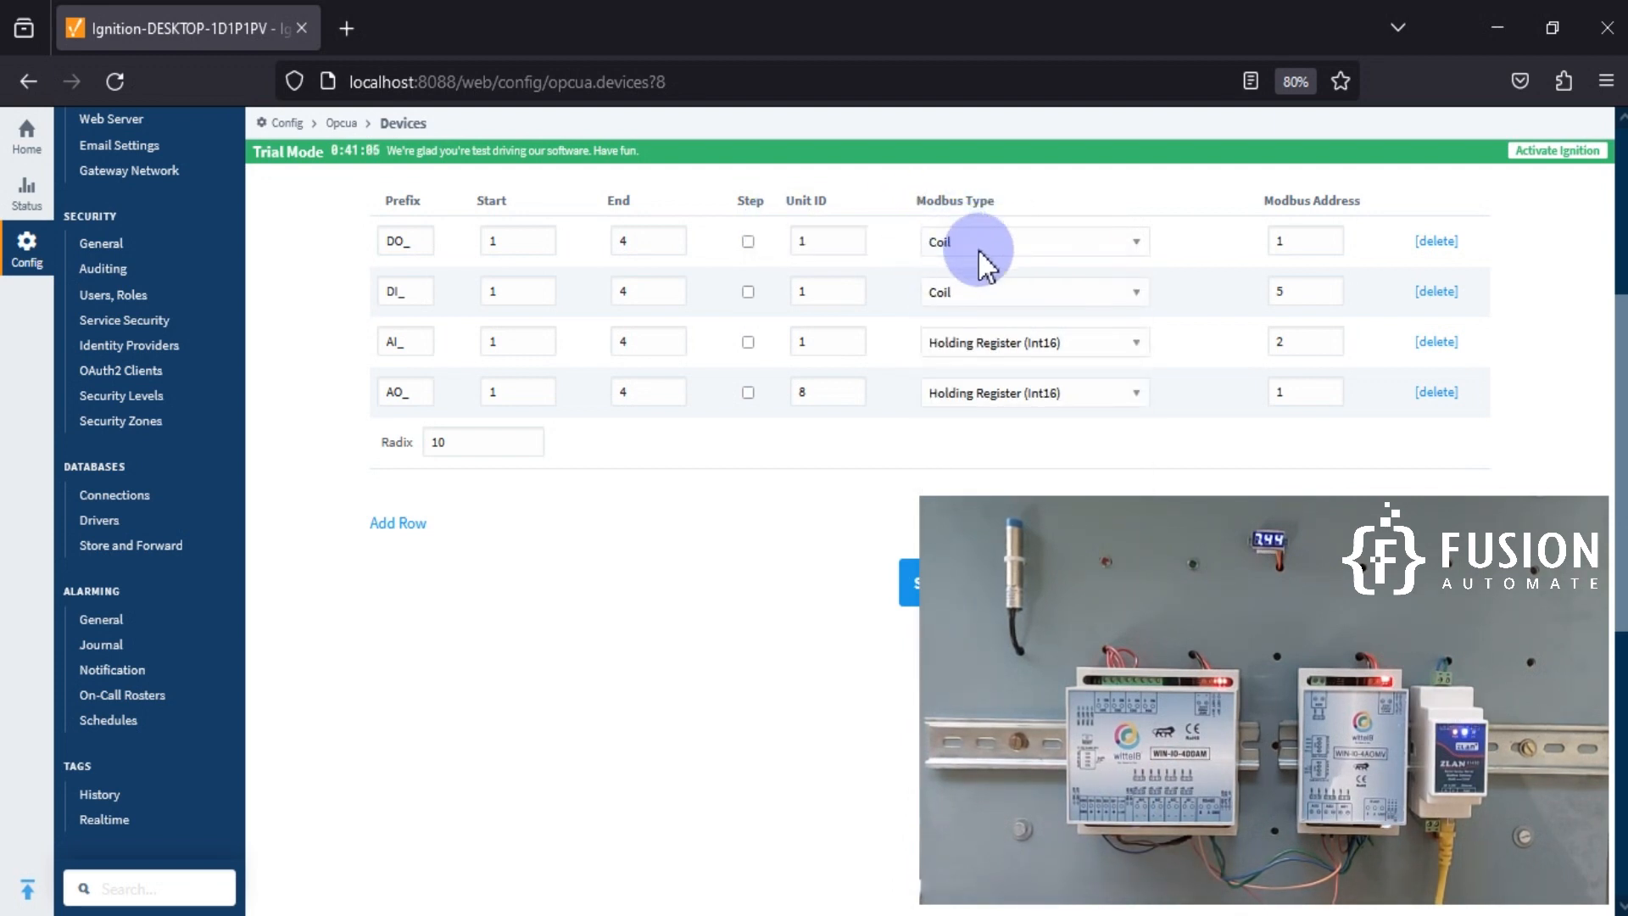
{"action": "double_click", "coordinate": [1256, 244]}
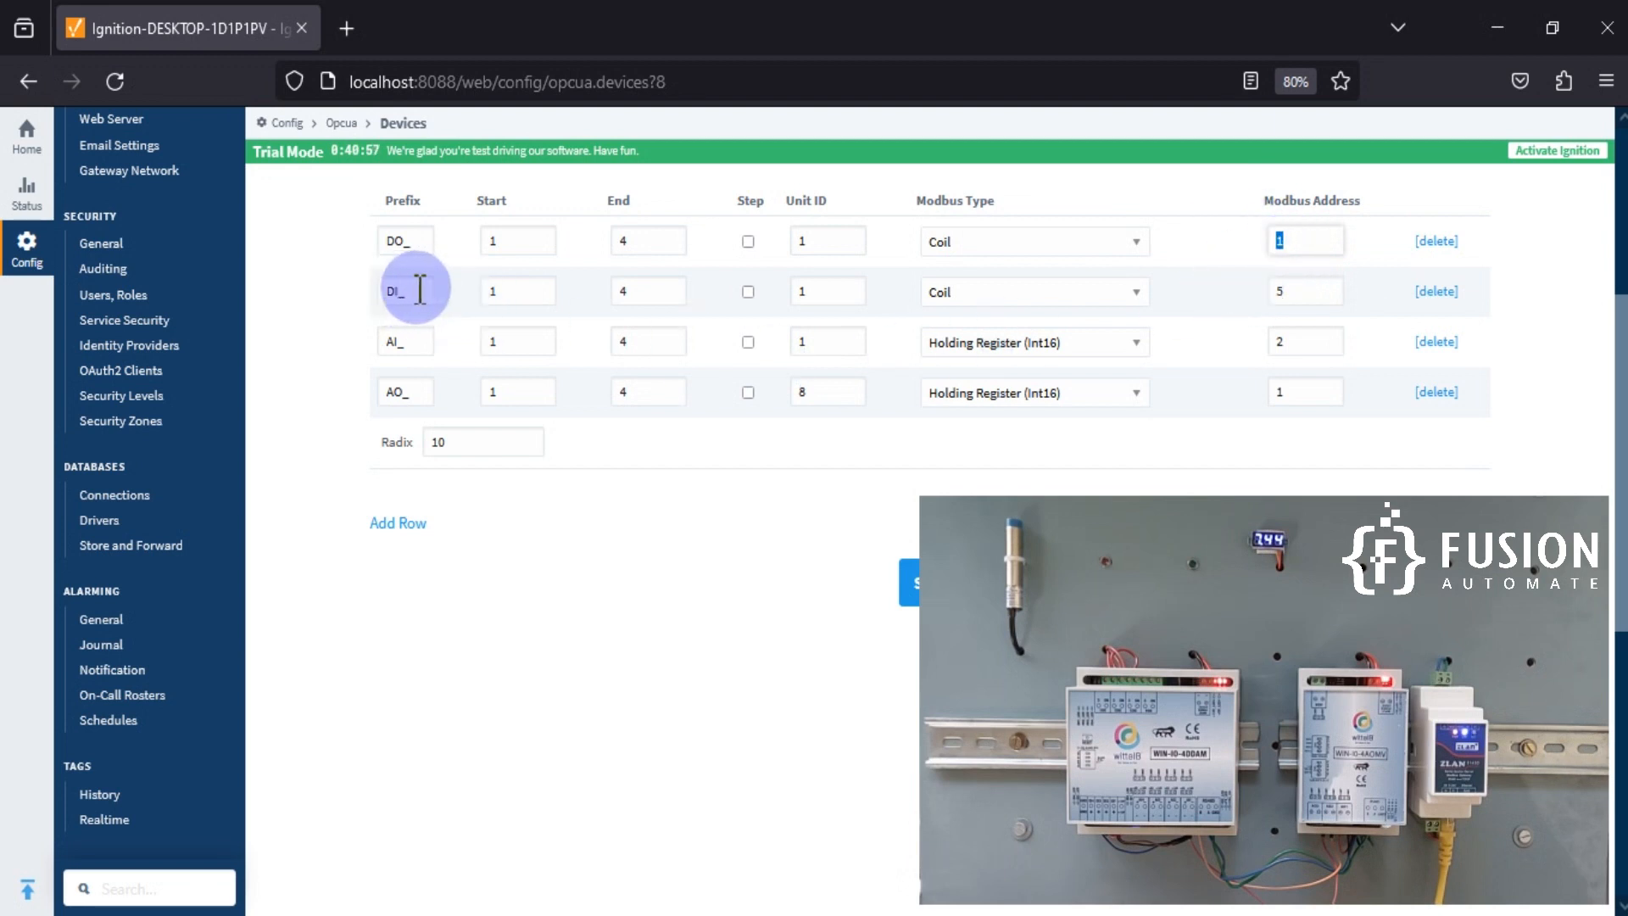
Review the DI_ row's prefix, start, end, unit ID, Modbus type and Modbus address
{"action": "left_click_drag", "start_coordinate": [423, 291], "coordinate": [372, 294]}
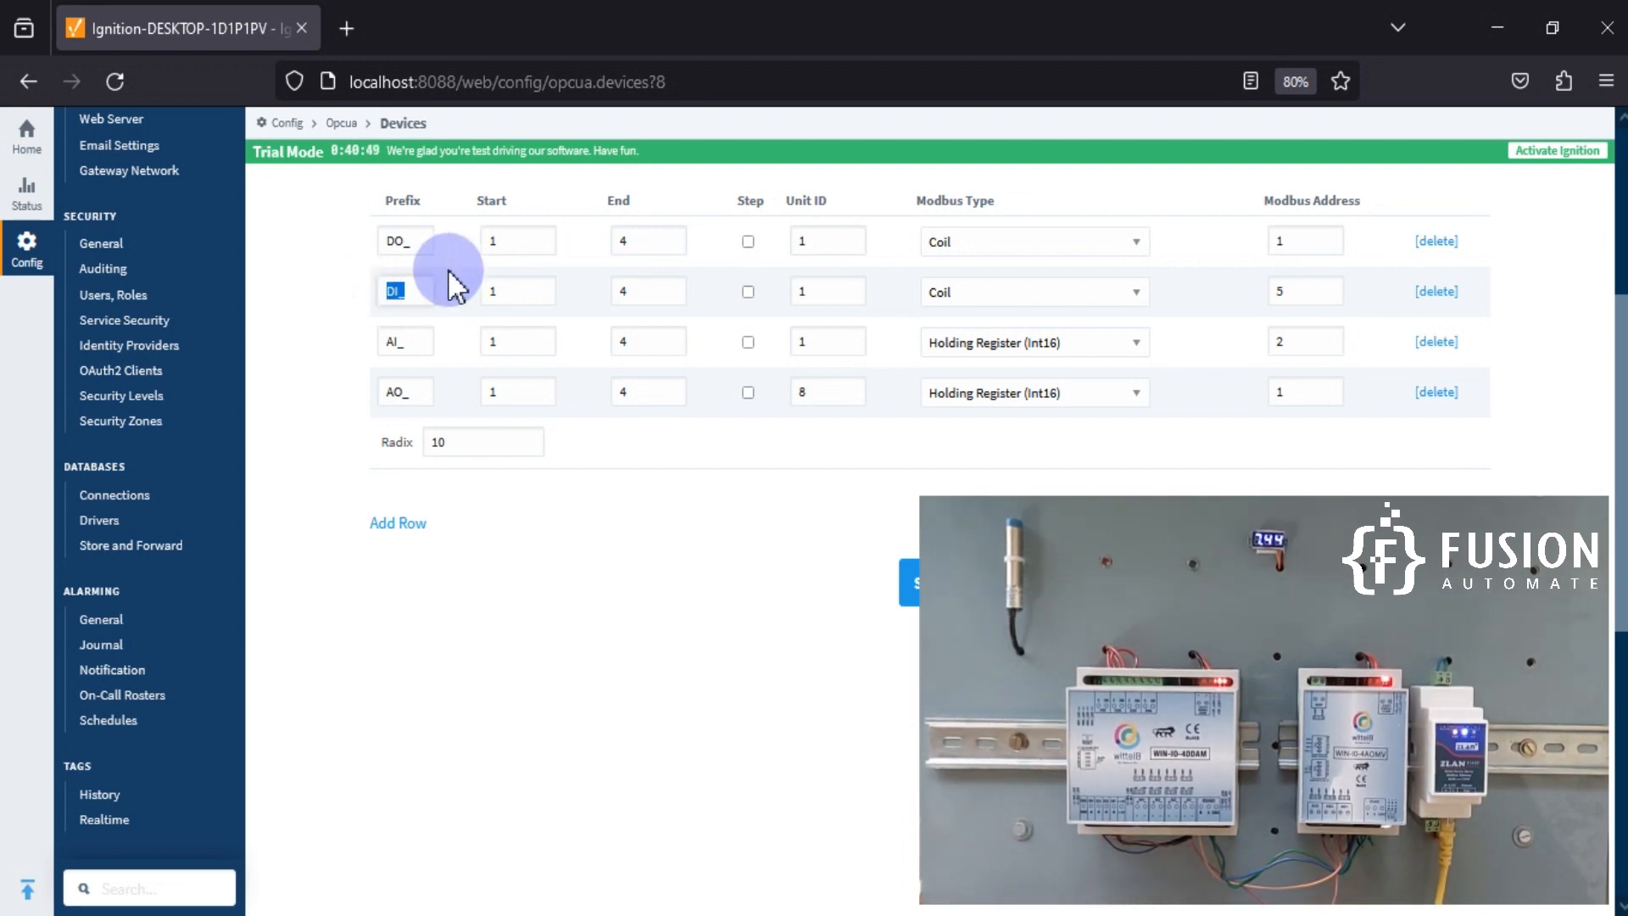
{"action": "double_click", "coordinate": [496, 297]}
{"action": "left_click", "coordinate": [623, 292]}
{"action": "double_click", "coordinate": [818, 292]}
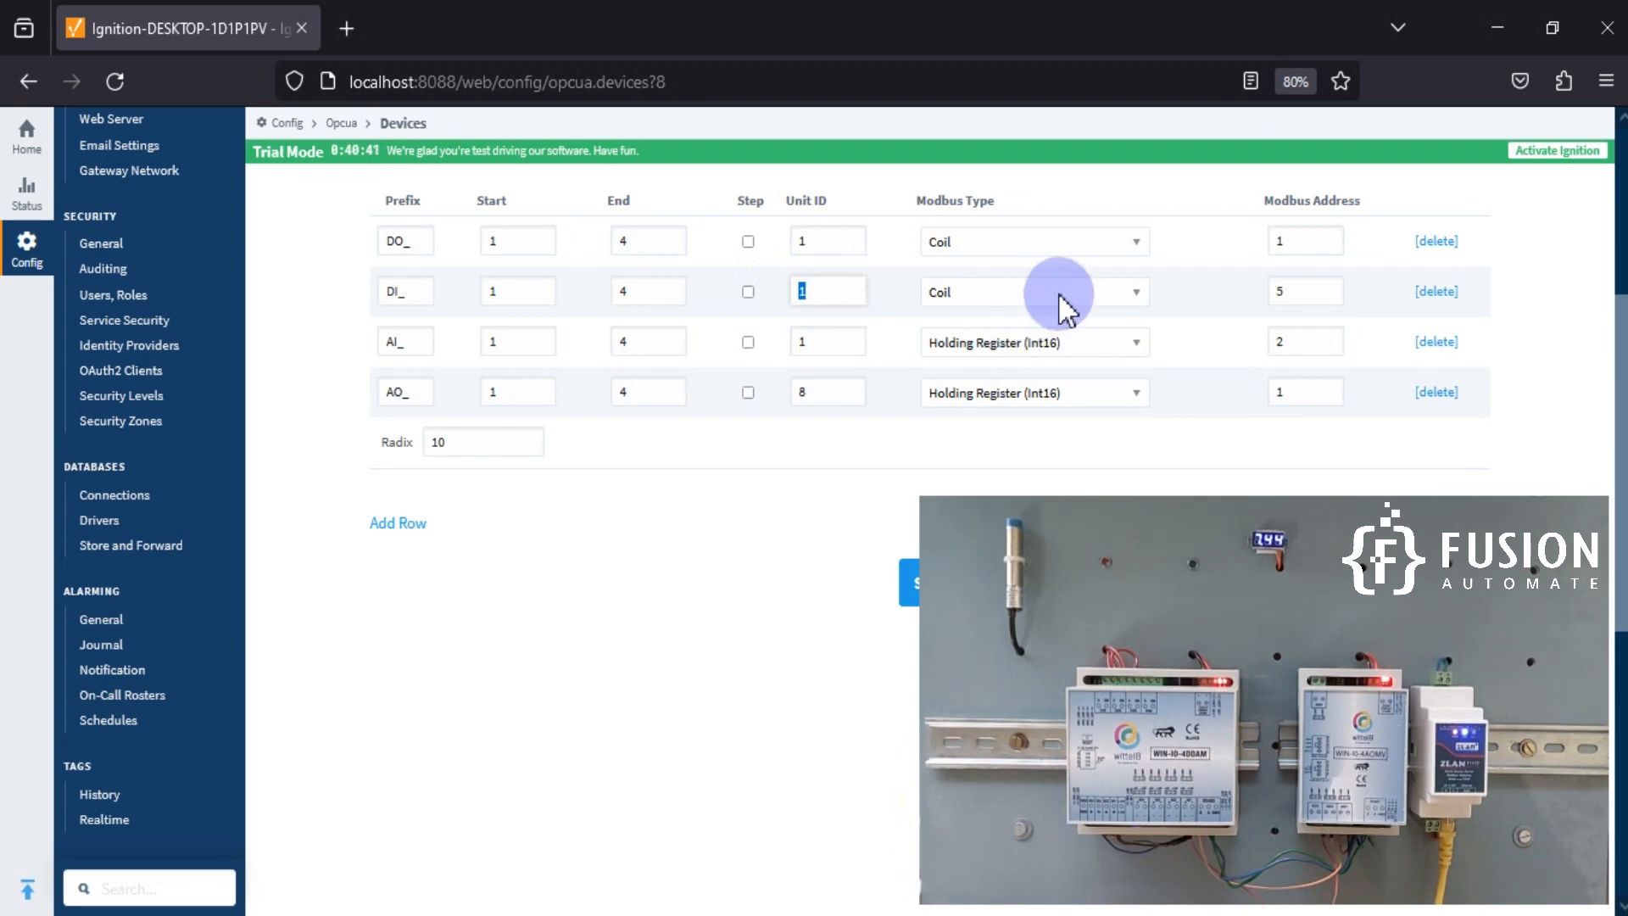
{"action": "double_click", "coordinate": [1270, 292]}
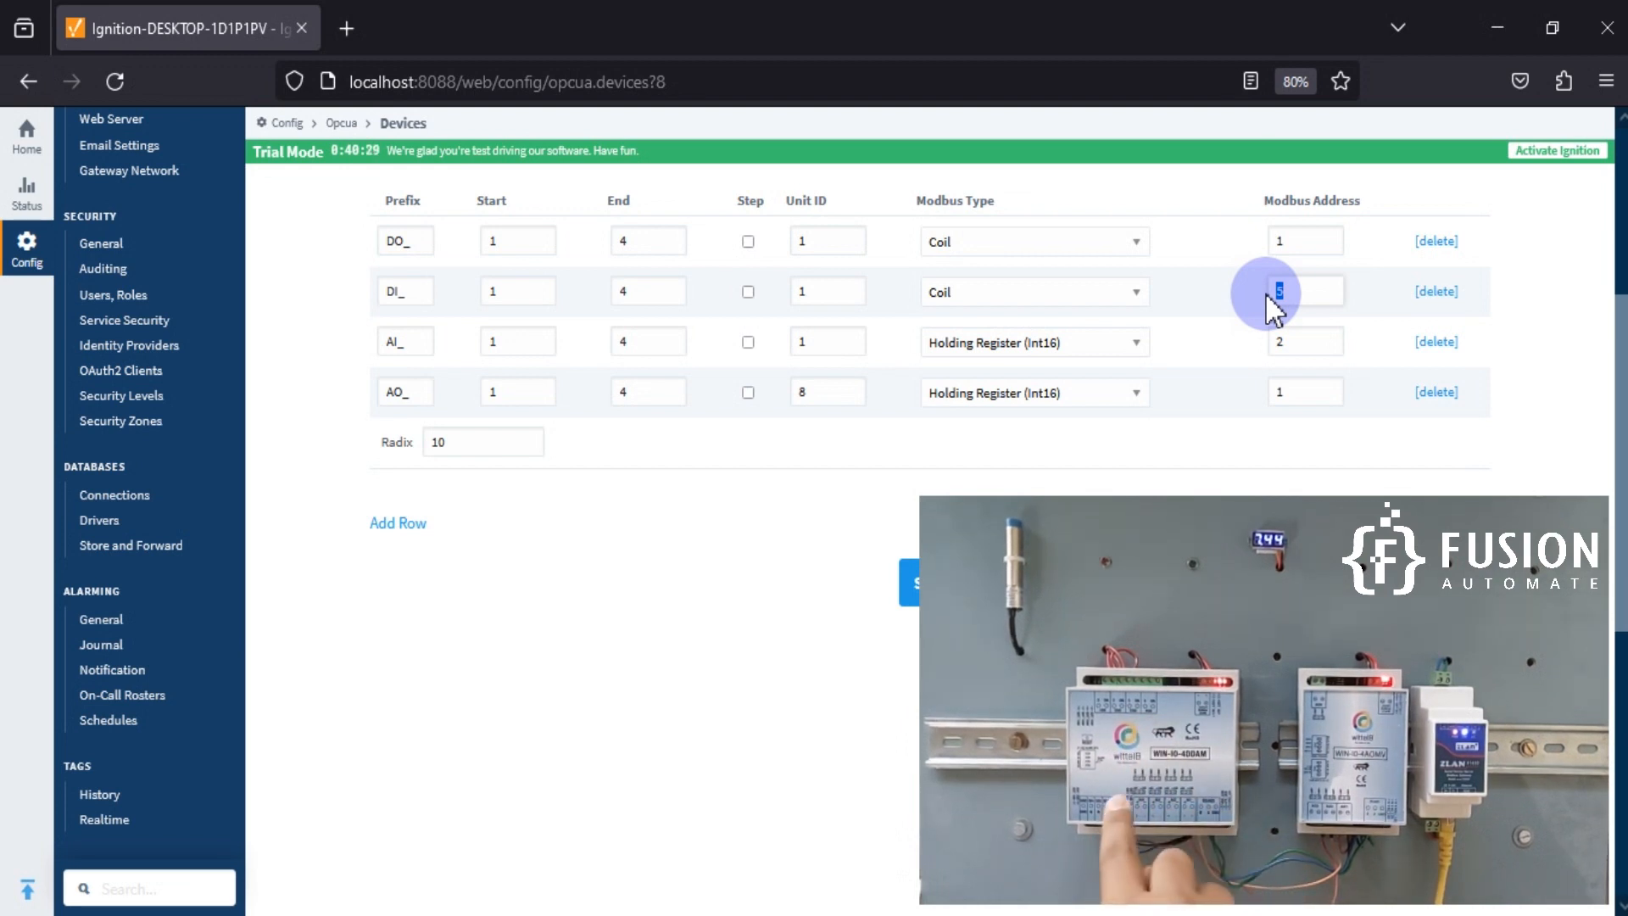
{"action": "left_click", "coordinate": [1297, 292]}
{"action": "left_click_drag", "start_coordinate": [1305, 289], "coordinate": [1236, 283]}
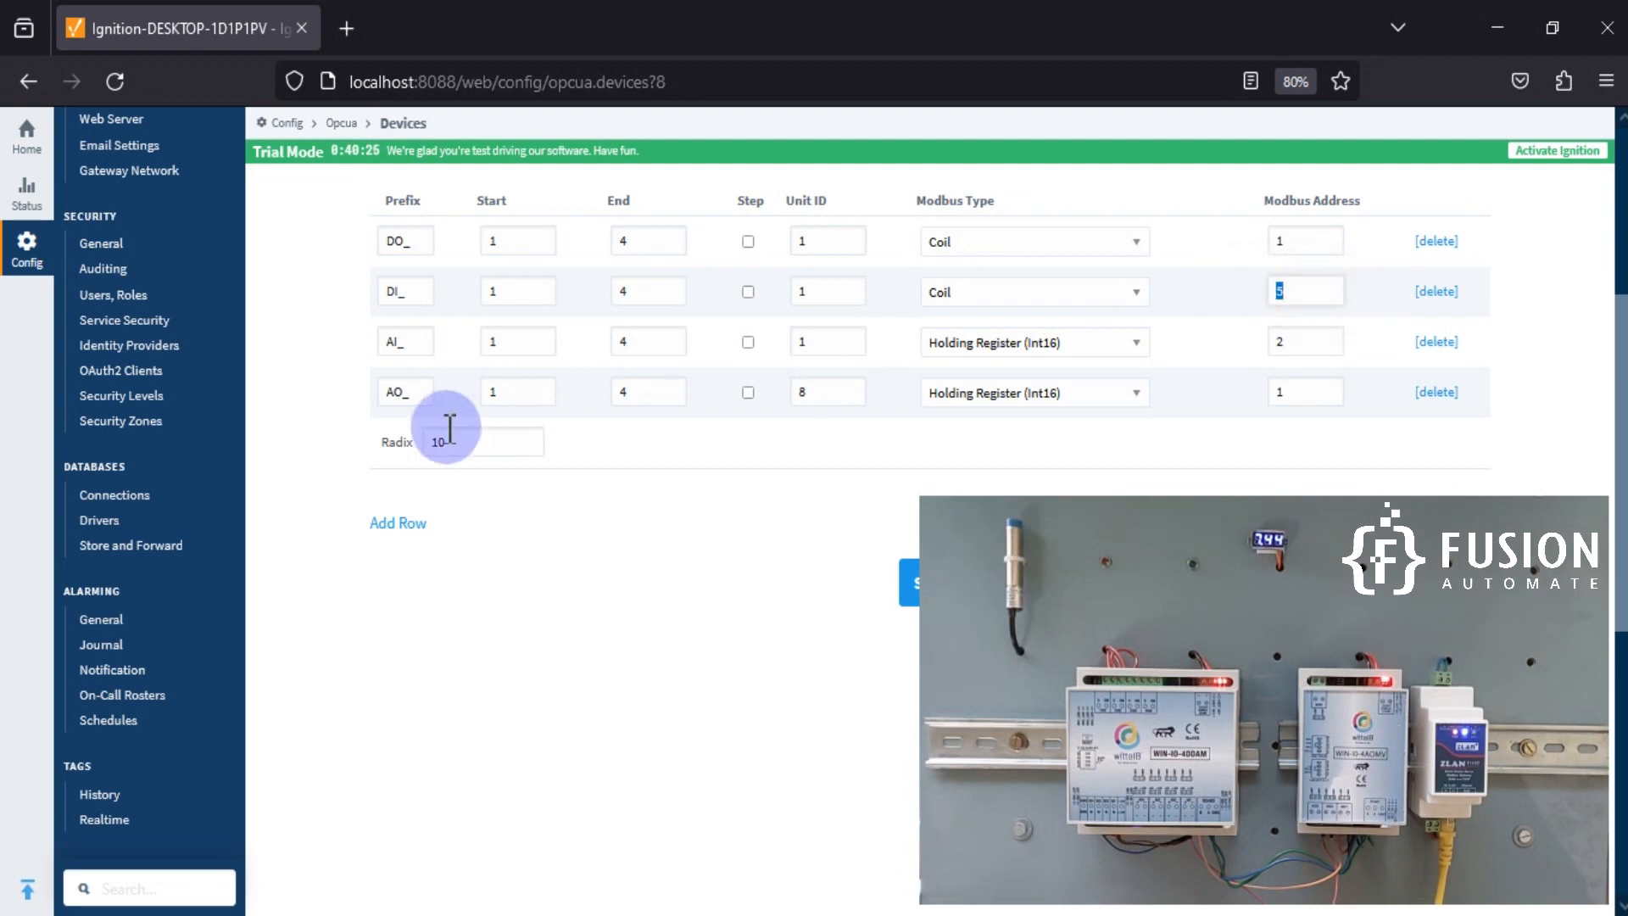
Review the AI_ row's prefix, start, unit ID and Modbus address
{"action": "left_click_drag", "start_coordinate": [413, 342], "coordinate": [370, 343]}
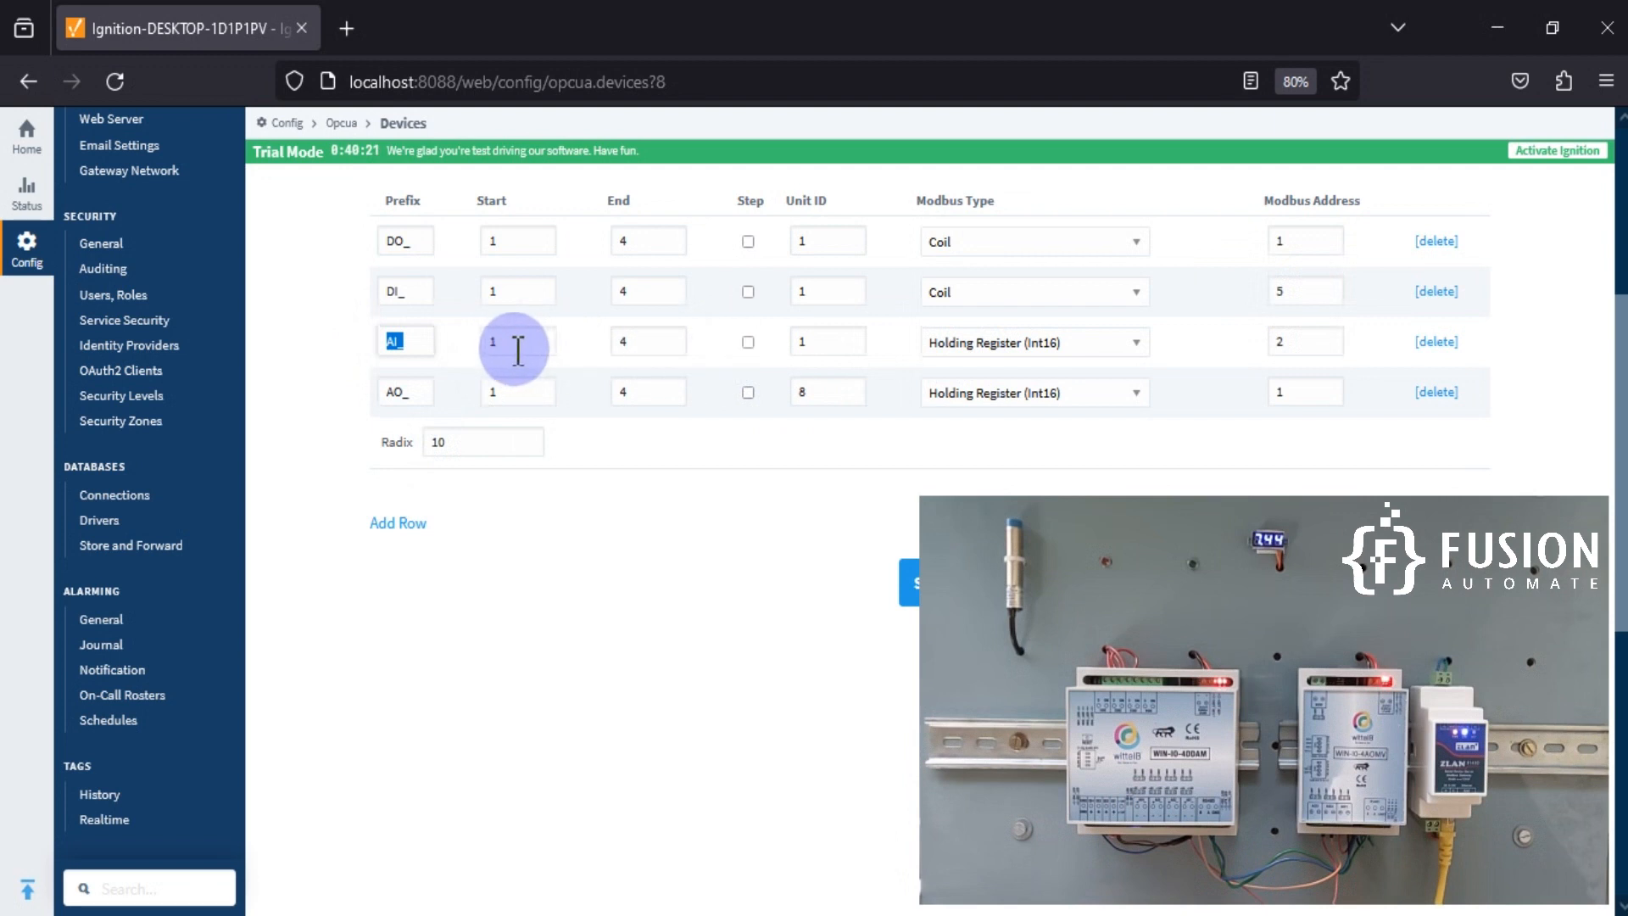
{"action": "left_click_drag", "start_coordinate": [658, 343], "coordinate": [461, 337]}
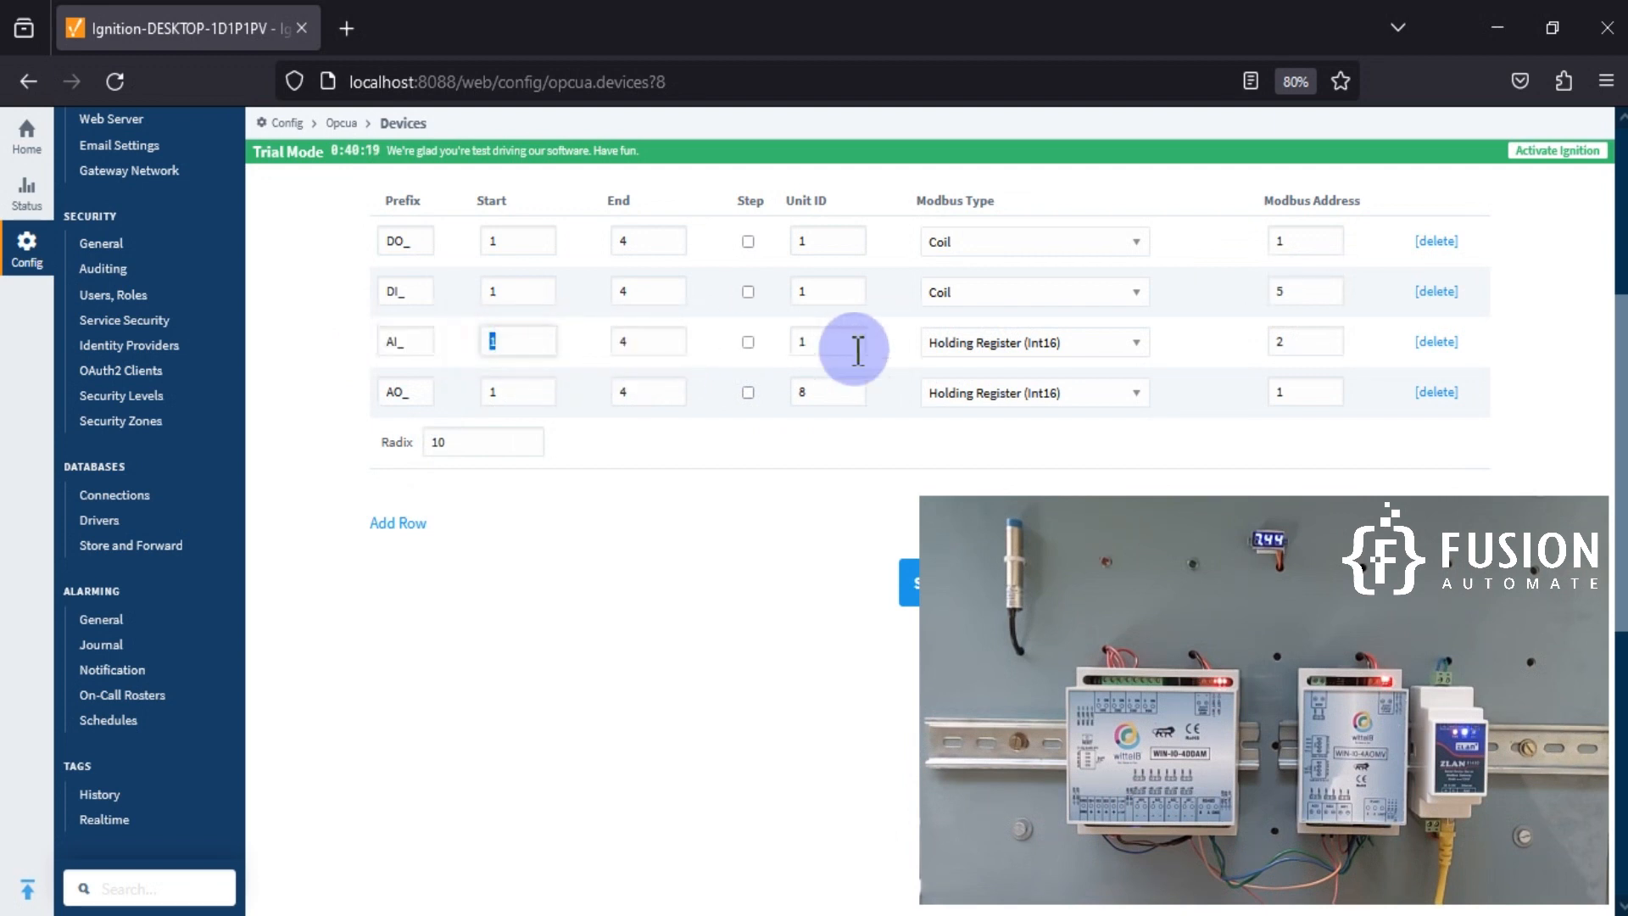
{"action": "left_click_drag", "start_coordinate": [806, 345], "coordinate": [792, 347]}
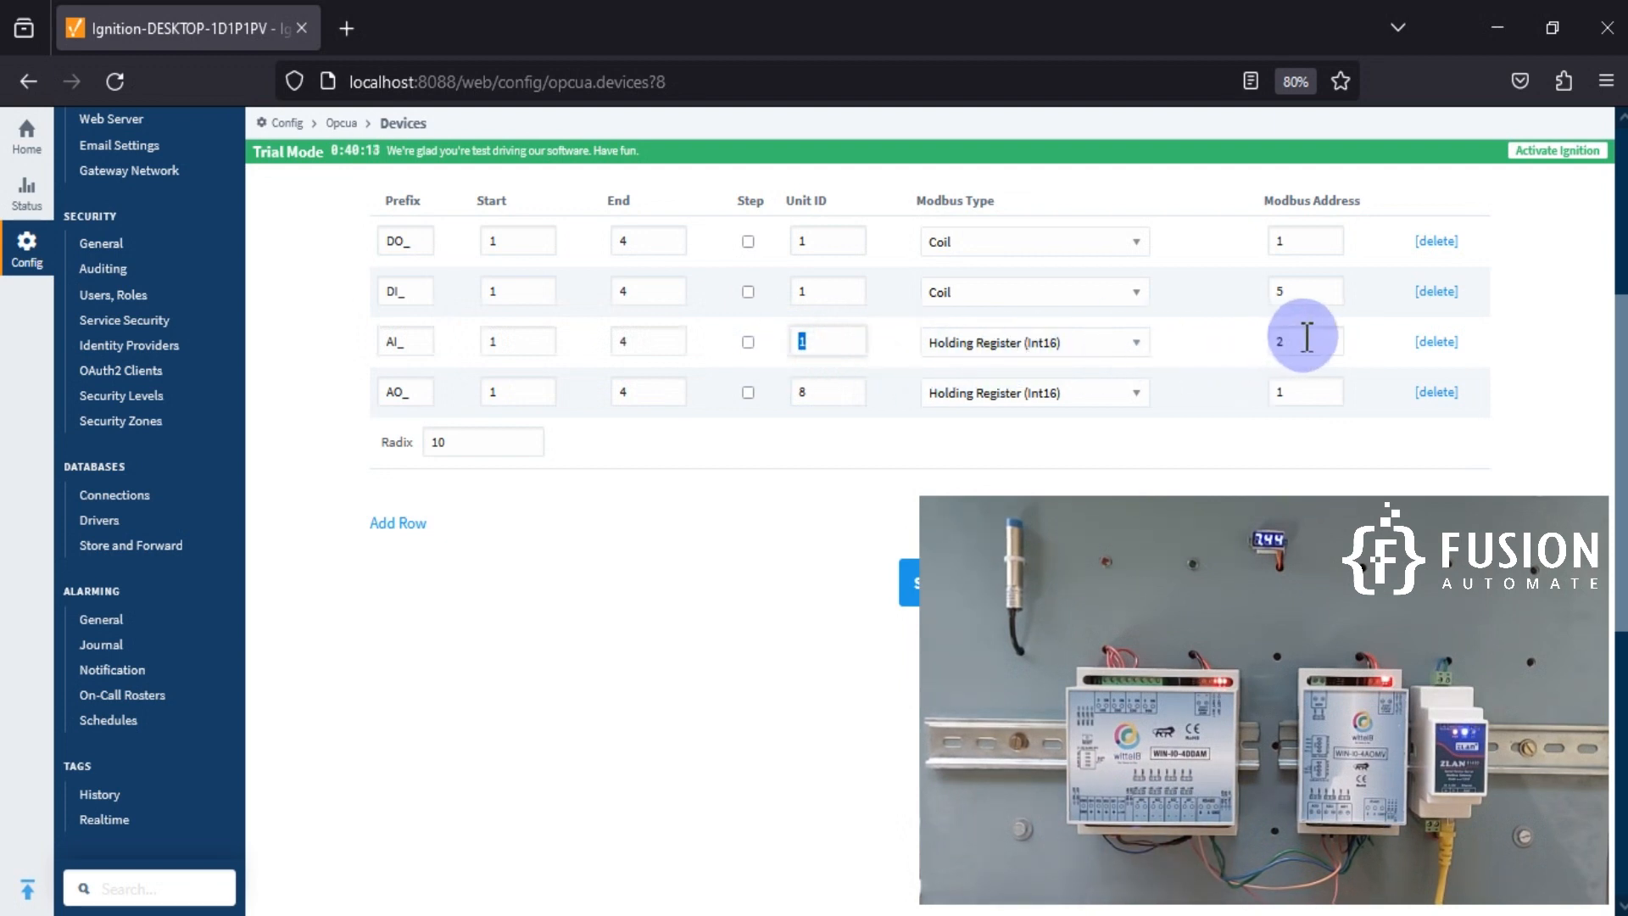
{"action": "left_click_drag", "start_coordinate": [1300, 338], "coordinate": [1226, 336]}
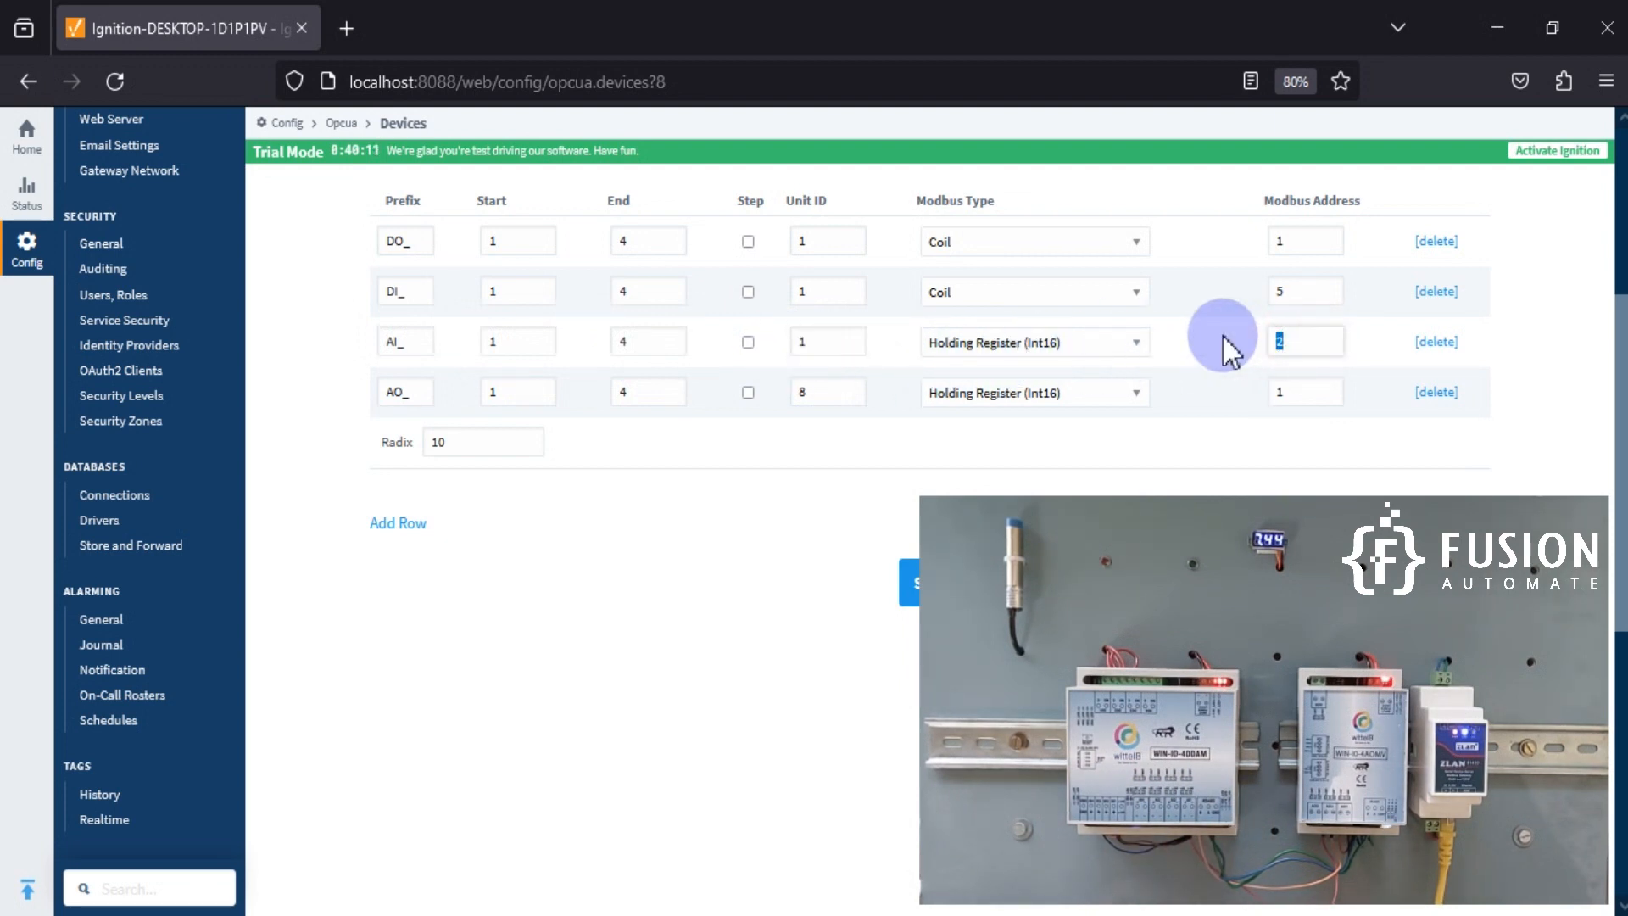
{"action": "left_click_drag", "start_coordinate": [1304, 339], "coordinate": [1265, 339]}
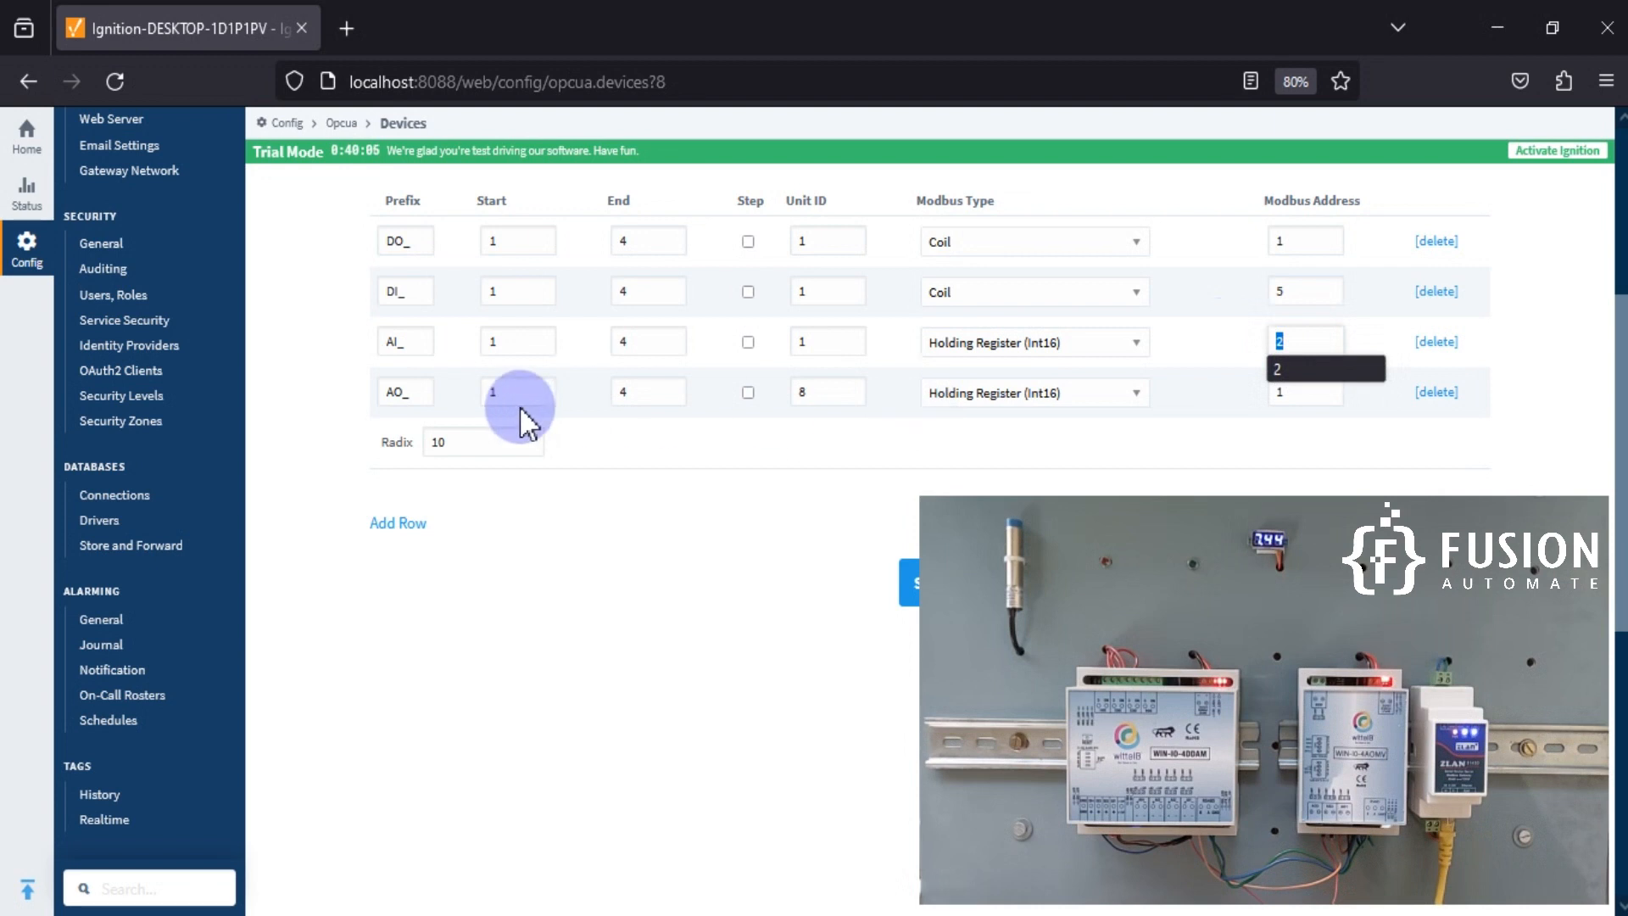
Review the AO_ row's prefix, start, end, unit ID, Modbus type and Modbus address
{"action": "left_click_drag", "start_coordinate": [418, 393], "coordinate": [365, 388]}
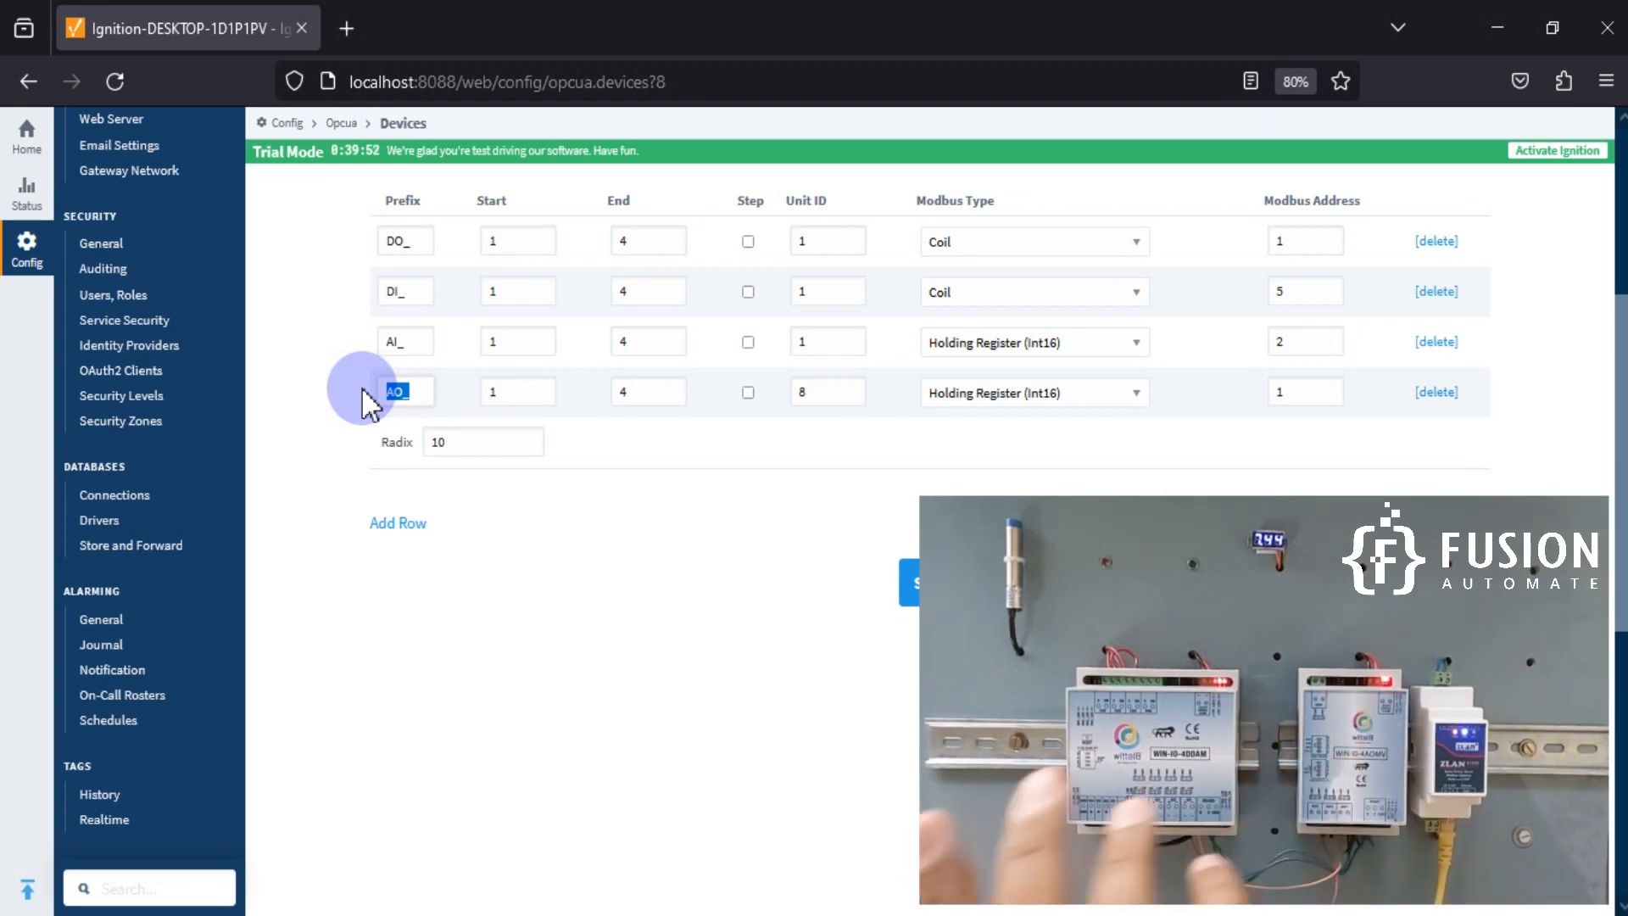
{"action": "double_click", "coordinate": [487, 393]}
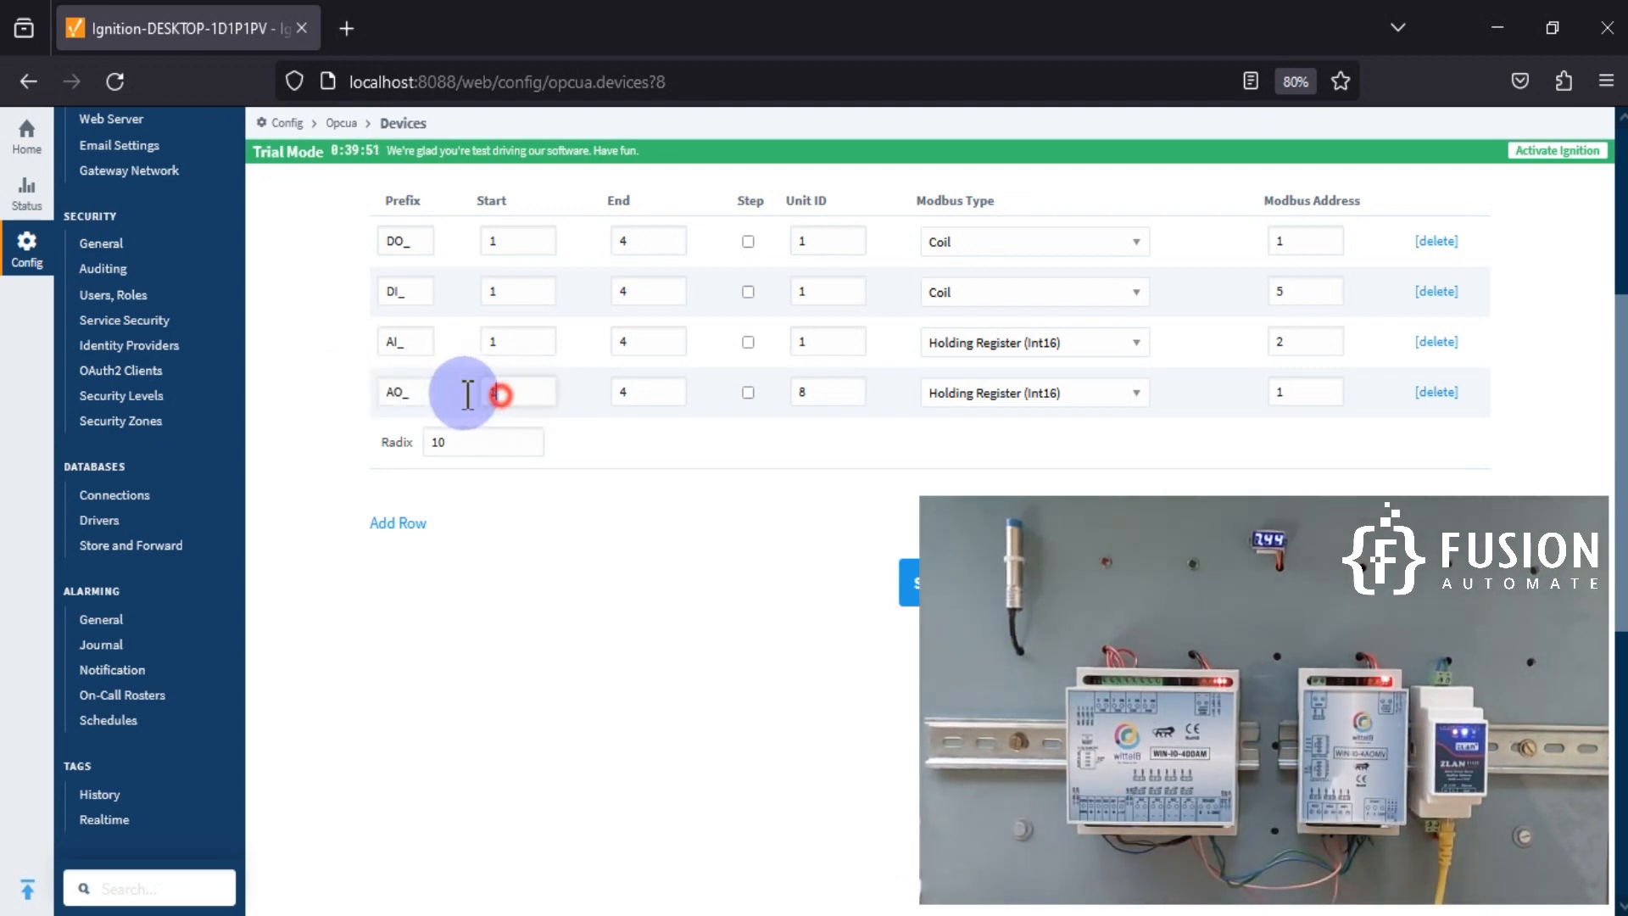
{"action": "left_click", "coordinate": [631, 395]}
{"action": "left_click", "coordinate": [791, 394]}
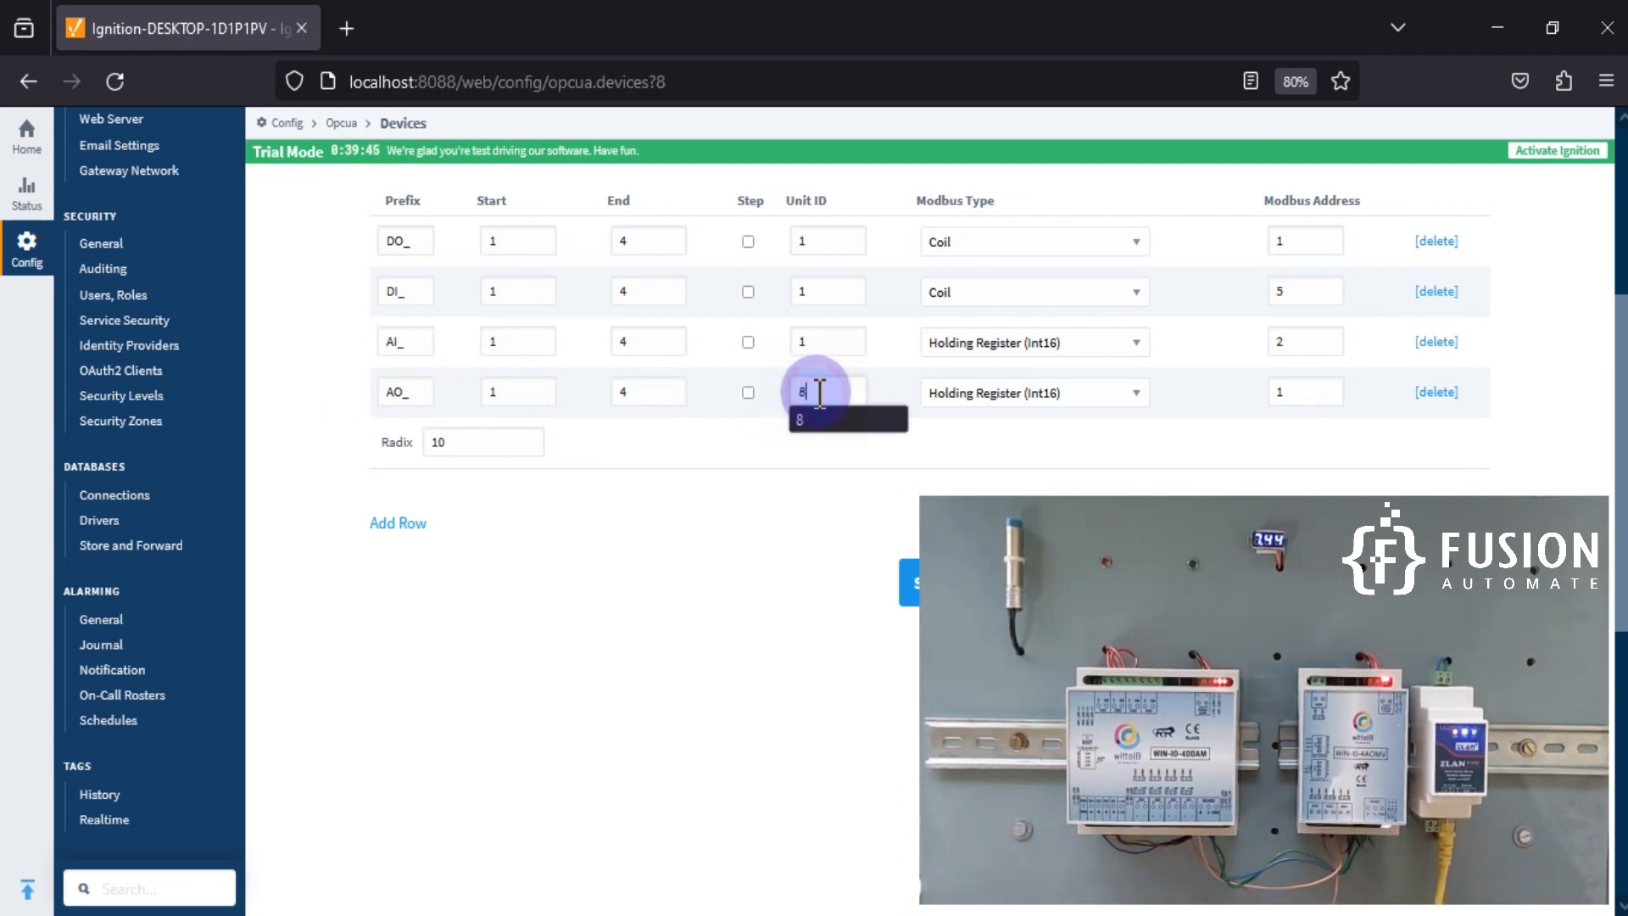
{"action": "left_click", "coordinate": [924, 429]}
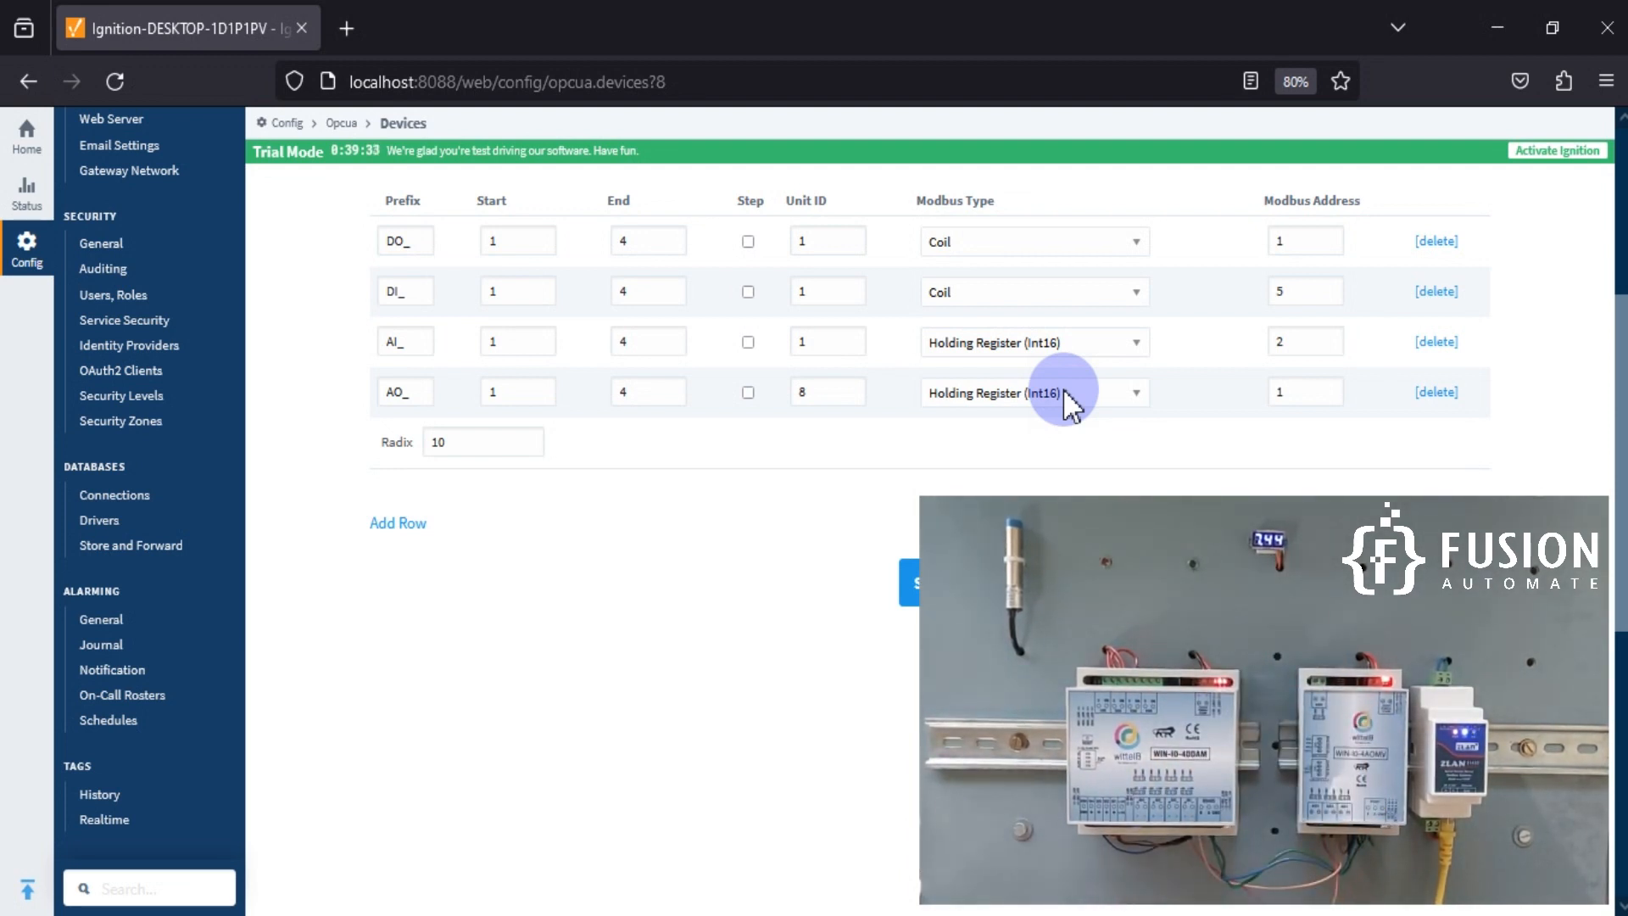
{"action": "double_click", "coordinate": [1319, 391]}
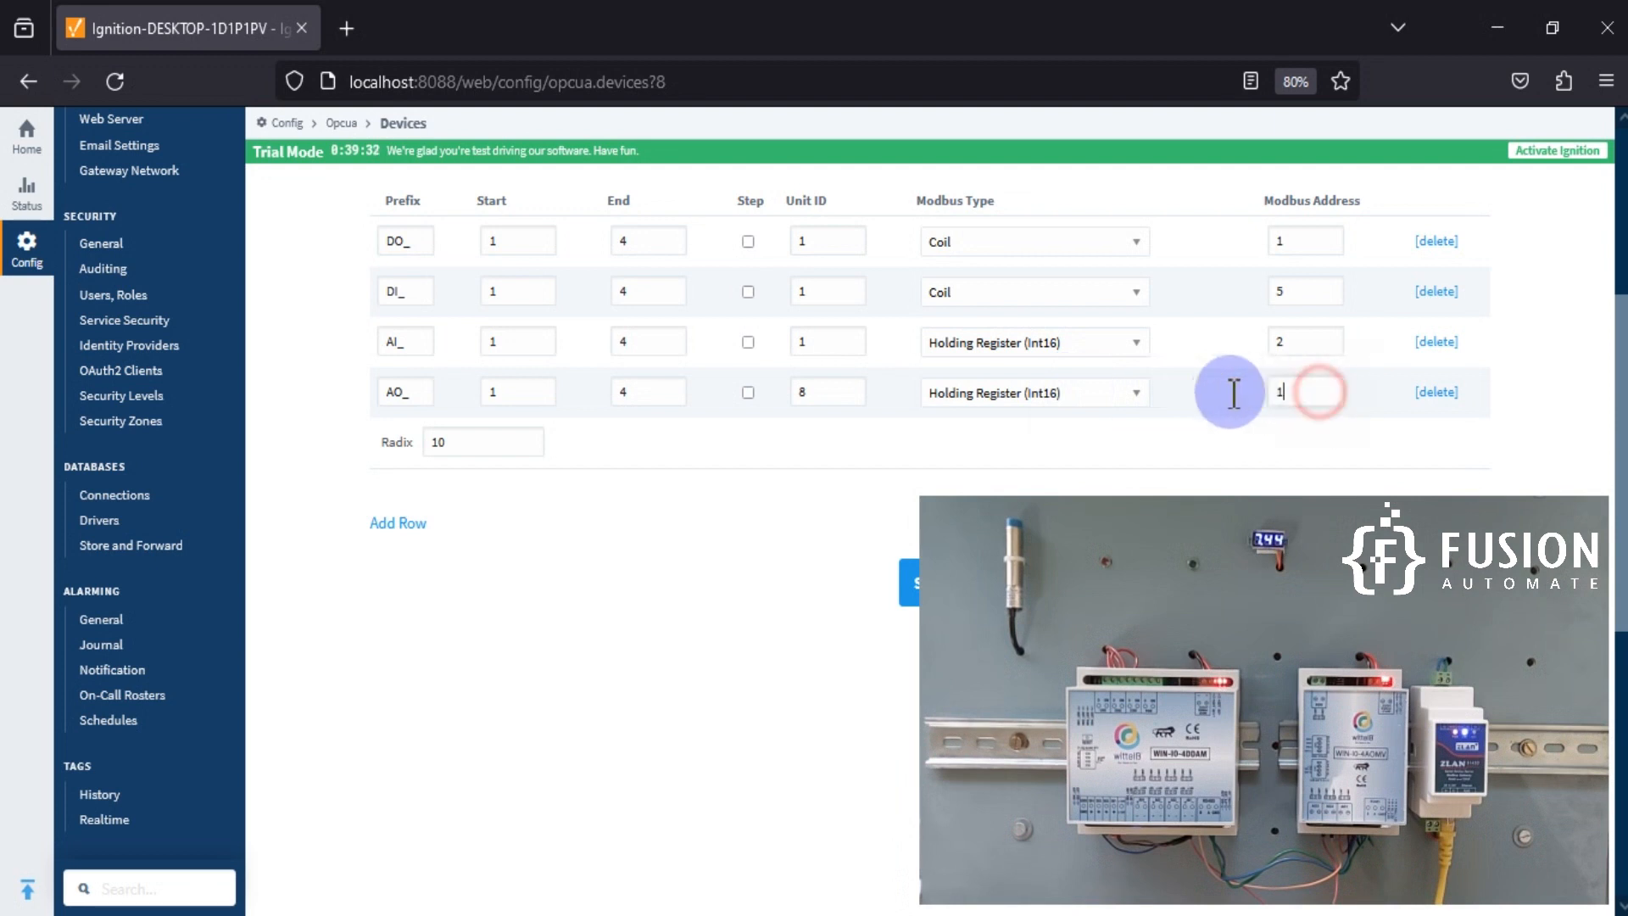
{"action": "left_click", "coordinate": [1305, 395]}
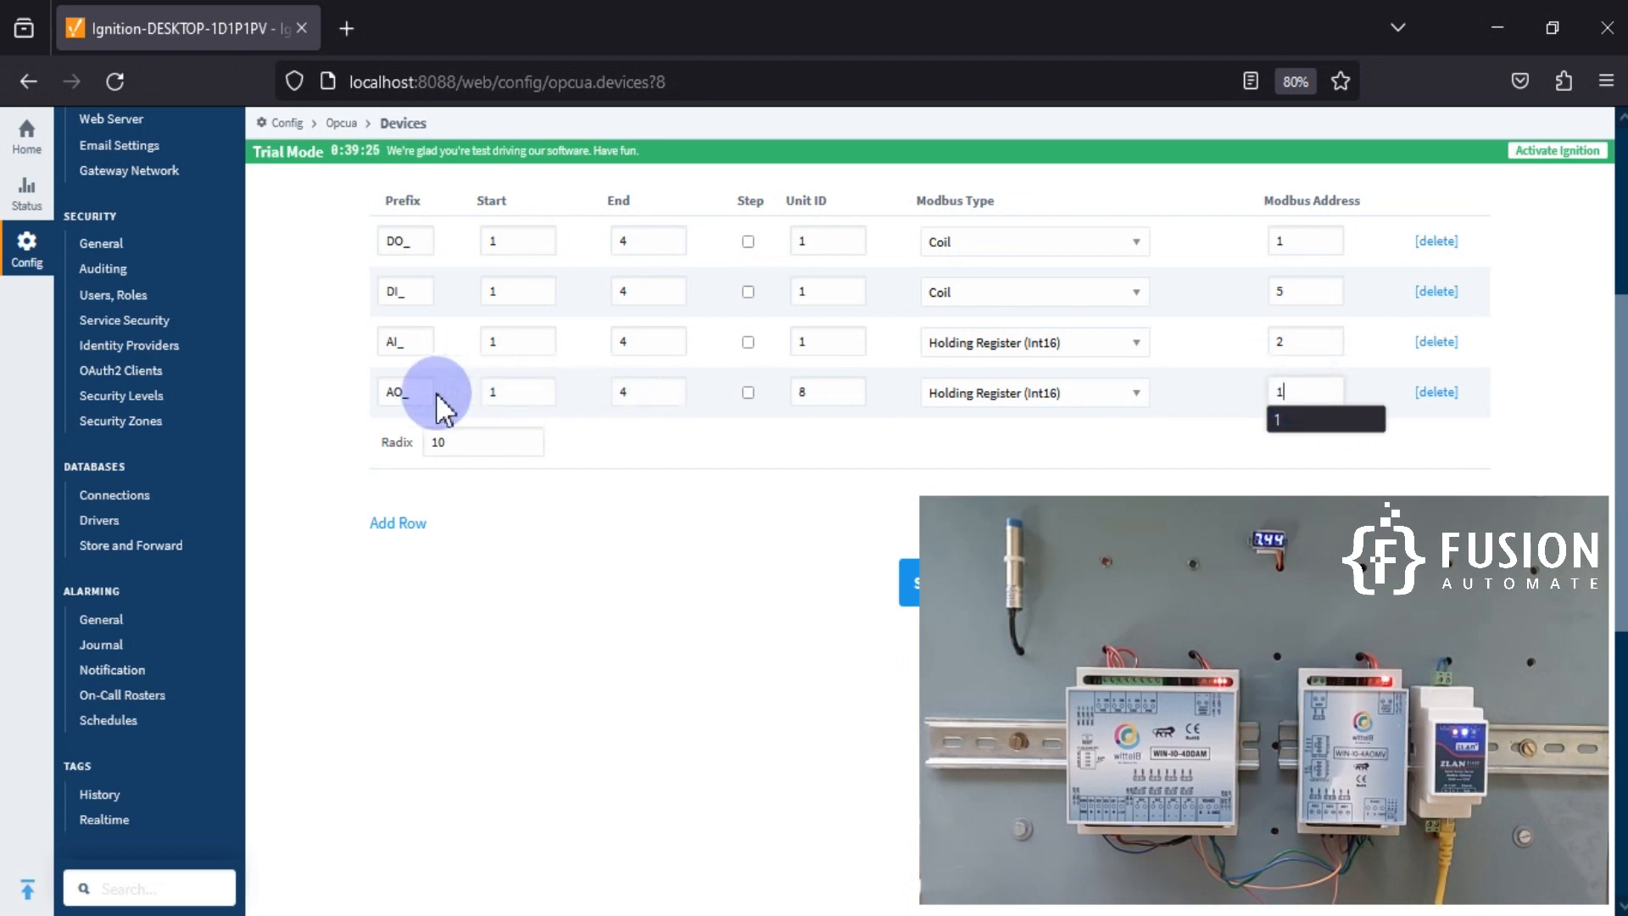
{"action": "left_click_drag", "start_coordinate": [424, 391], "coordinate": [349, 392]}
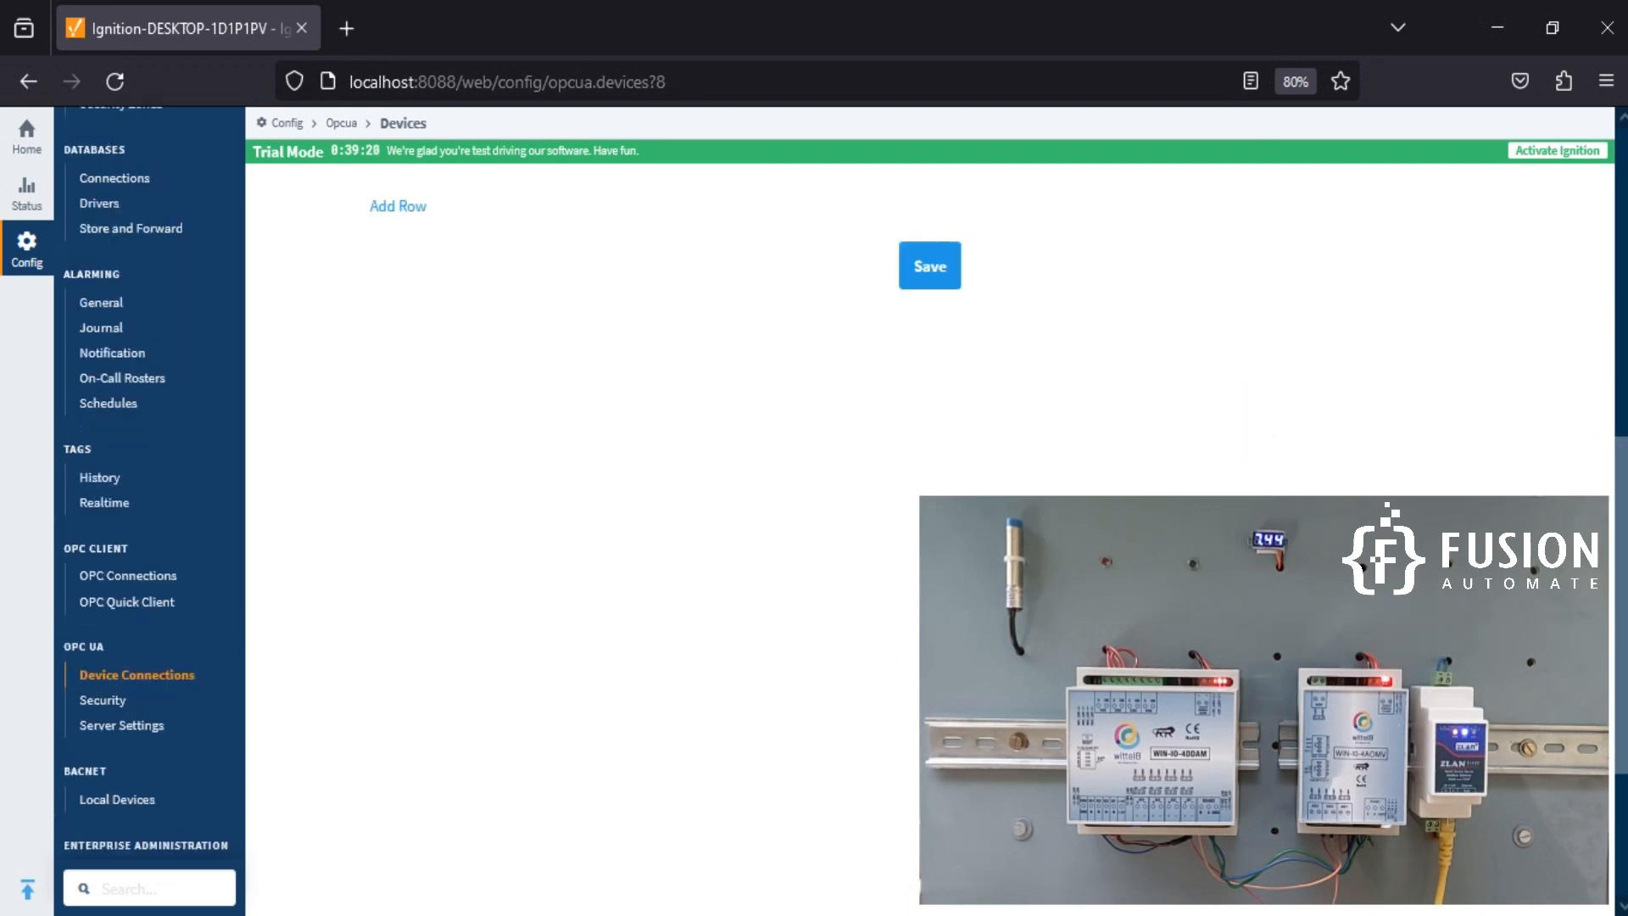
Save the address configuration and open the OPC Quick Client
{"action": "left_click_drag", "start_coordinate": [1621, 479], "coordinate": [1512, 447]}
{"action": "left_click", "coordinate": [931, 346]}
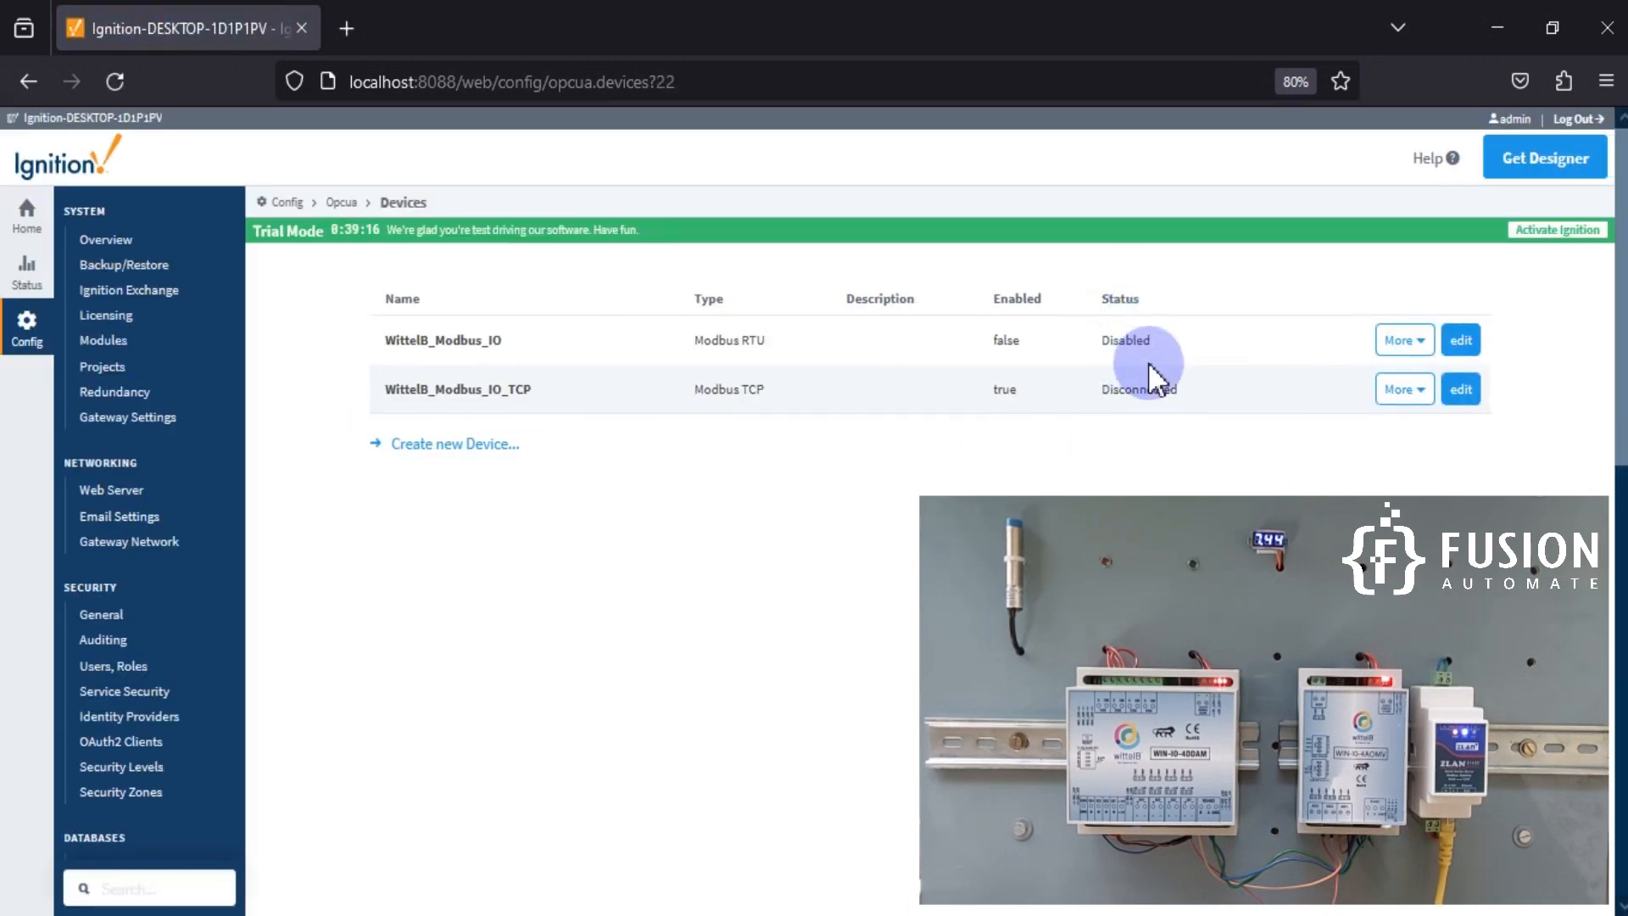
{"action": "scroll", "coordinate": [282, 584], "scroll_direction": "down", "scroll_amount": 3}
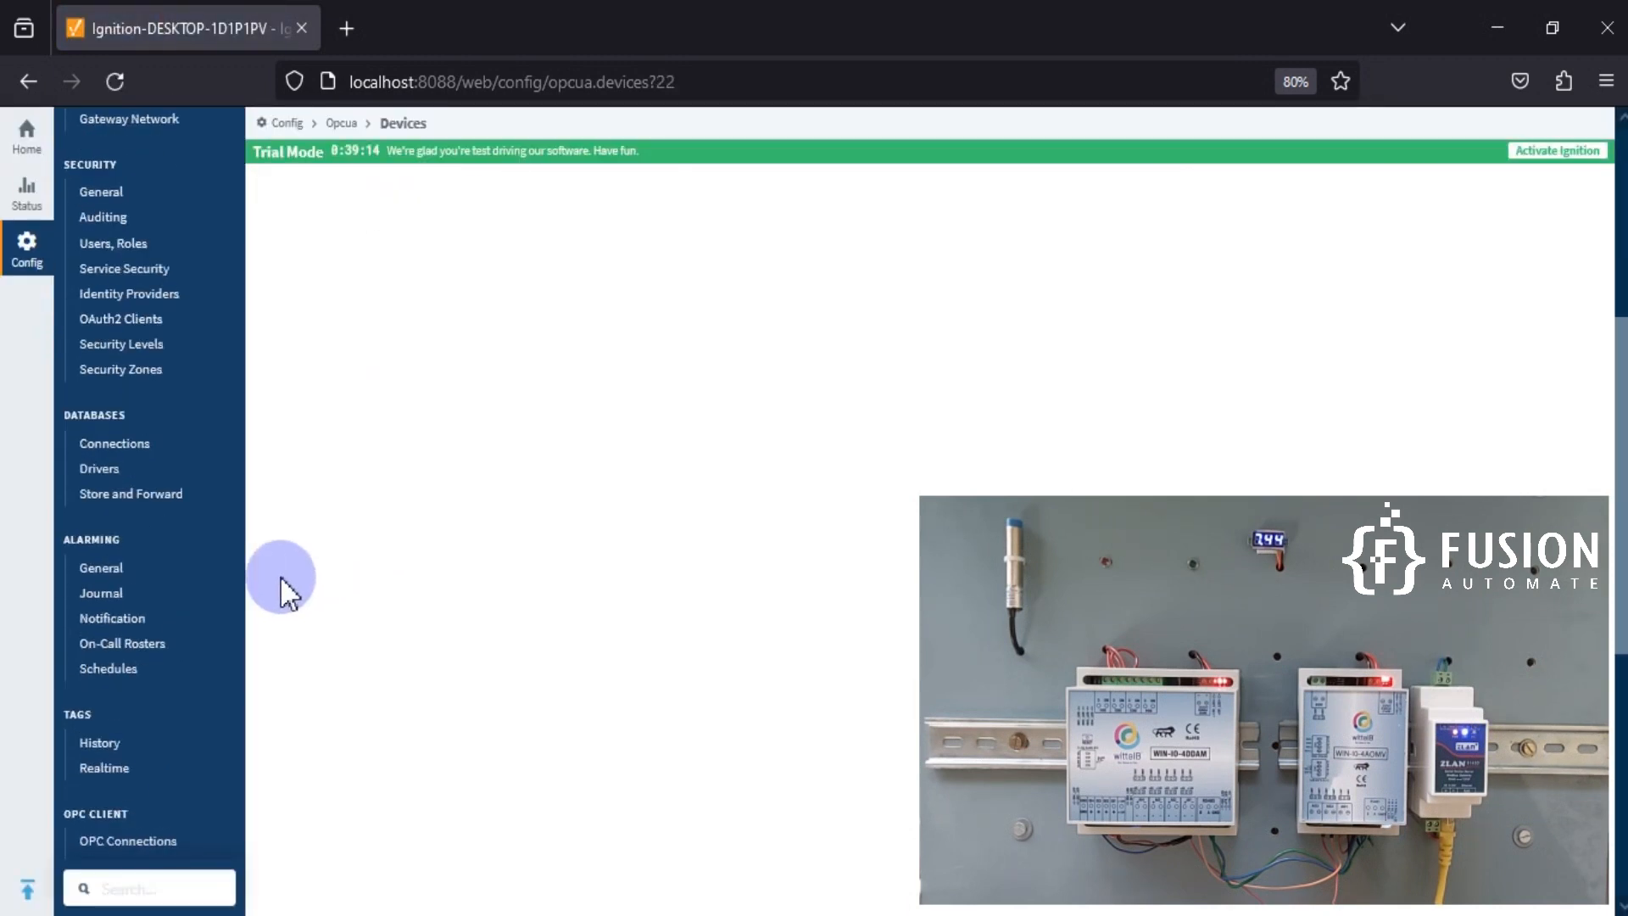
{"action": "key", "text": "ctrl+plus"}
{"action": "scroll", "coordinate": [280, 576], "scroll_direction": "down", "scroll_amount": 3}
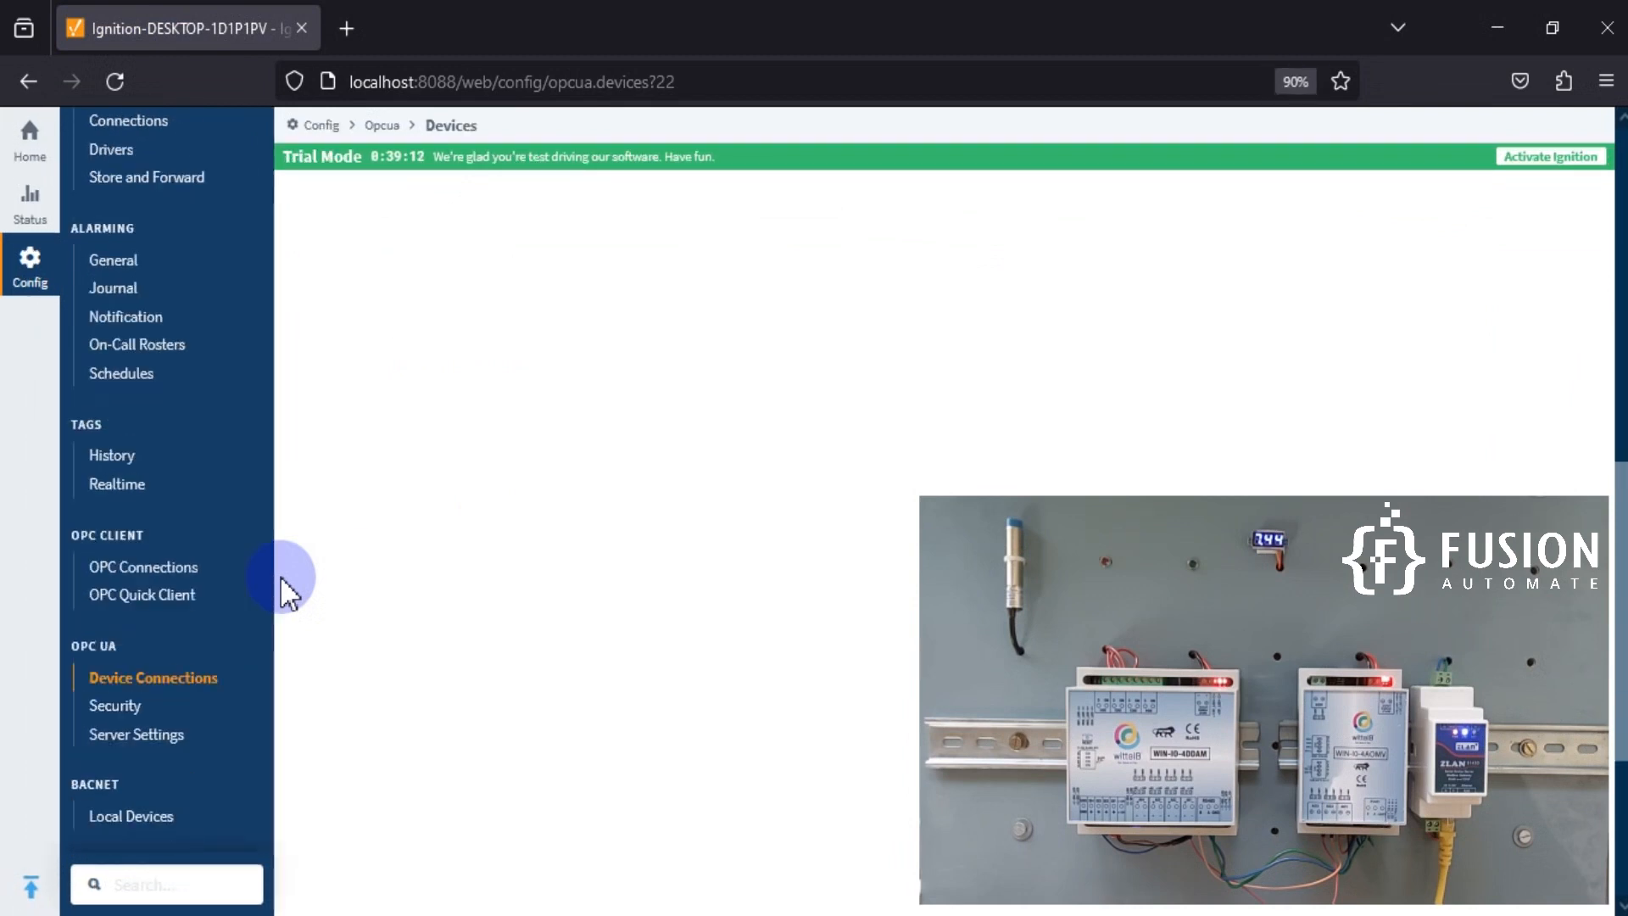
{"action": "left_click", "coordinate": [144, 594]}
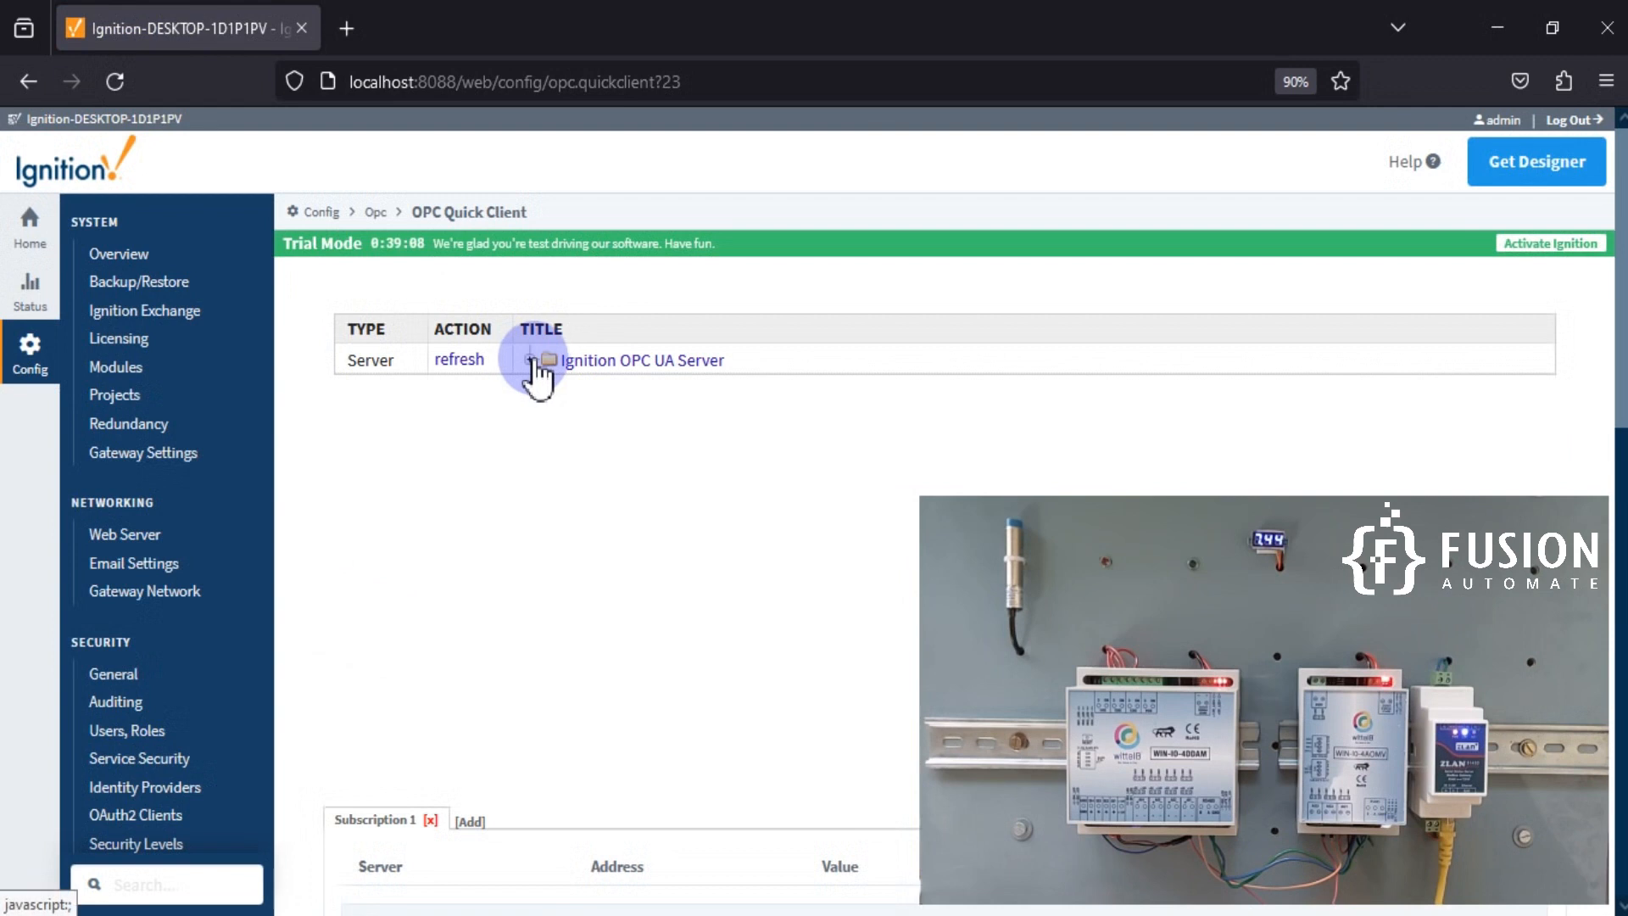
Expand the OPC UA server down to UnitId 1 of WittelB_Modbus_IO_TCP and subscribe to tags 1.AI_1 through 1.AI_4
{"action": "left_click", "coordinate": [529, 360]}
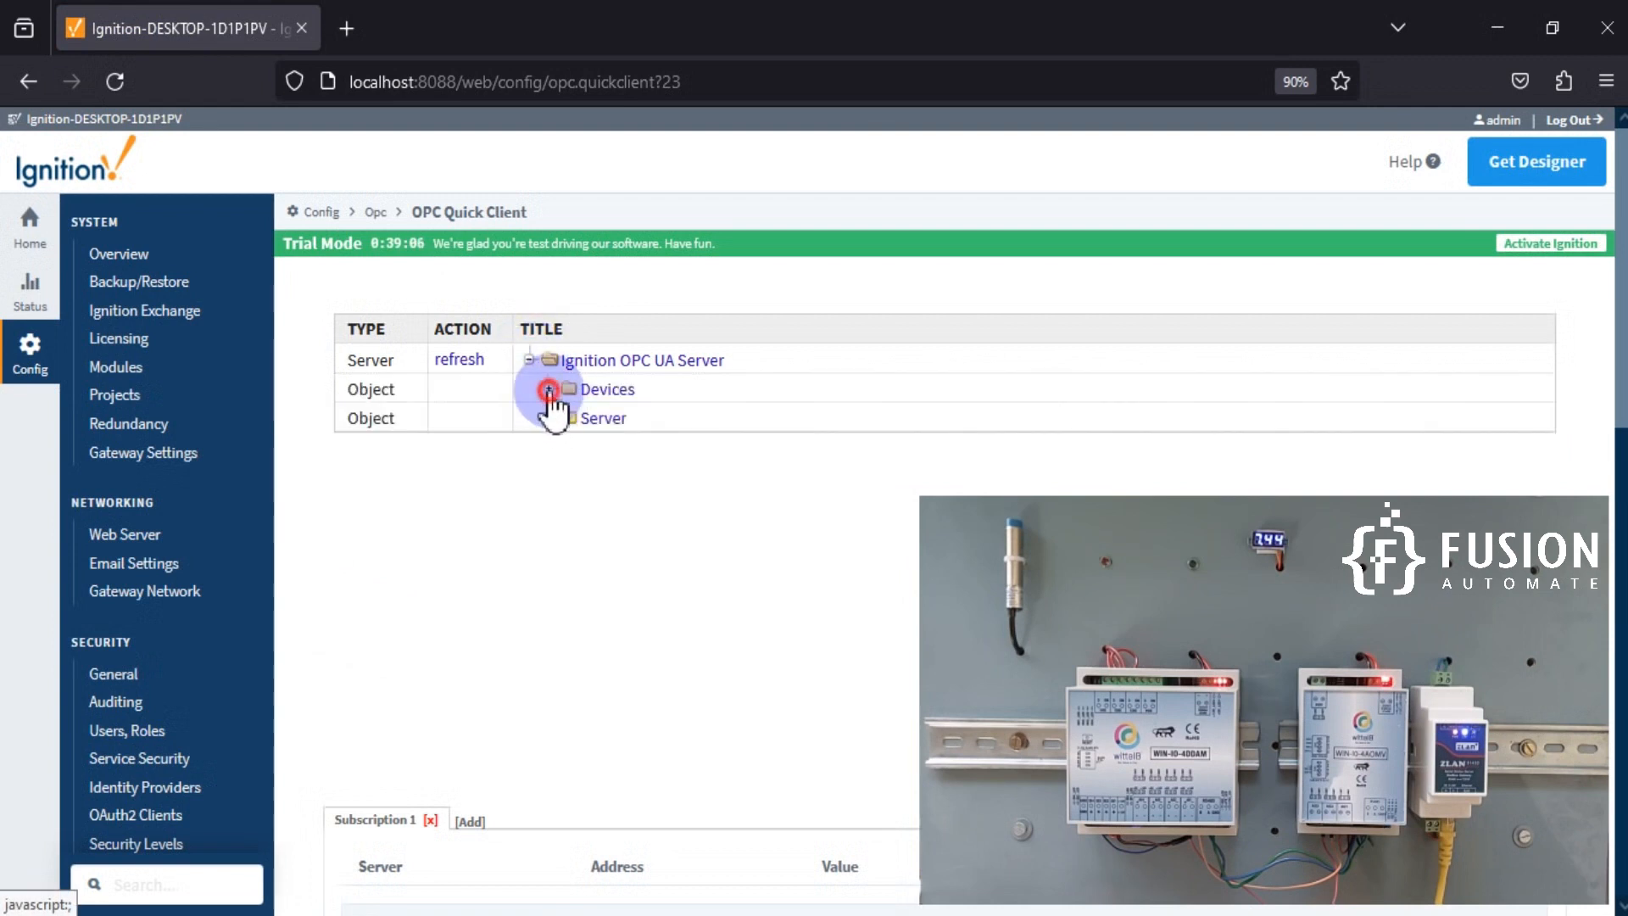
{"action": "left_click", "coordinate": [549, 389]}
{"action": "left_click", "coordinate": [568, 417]}
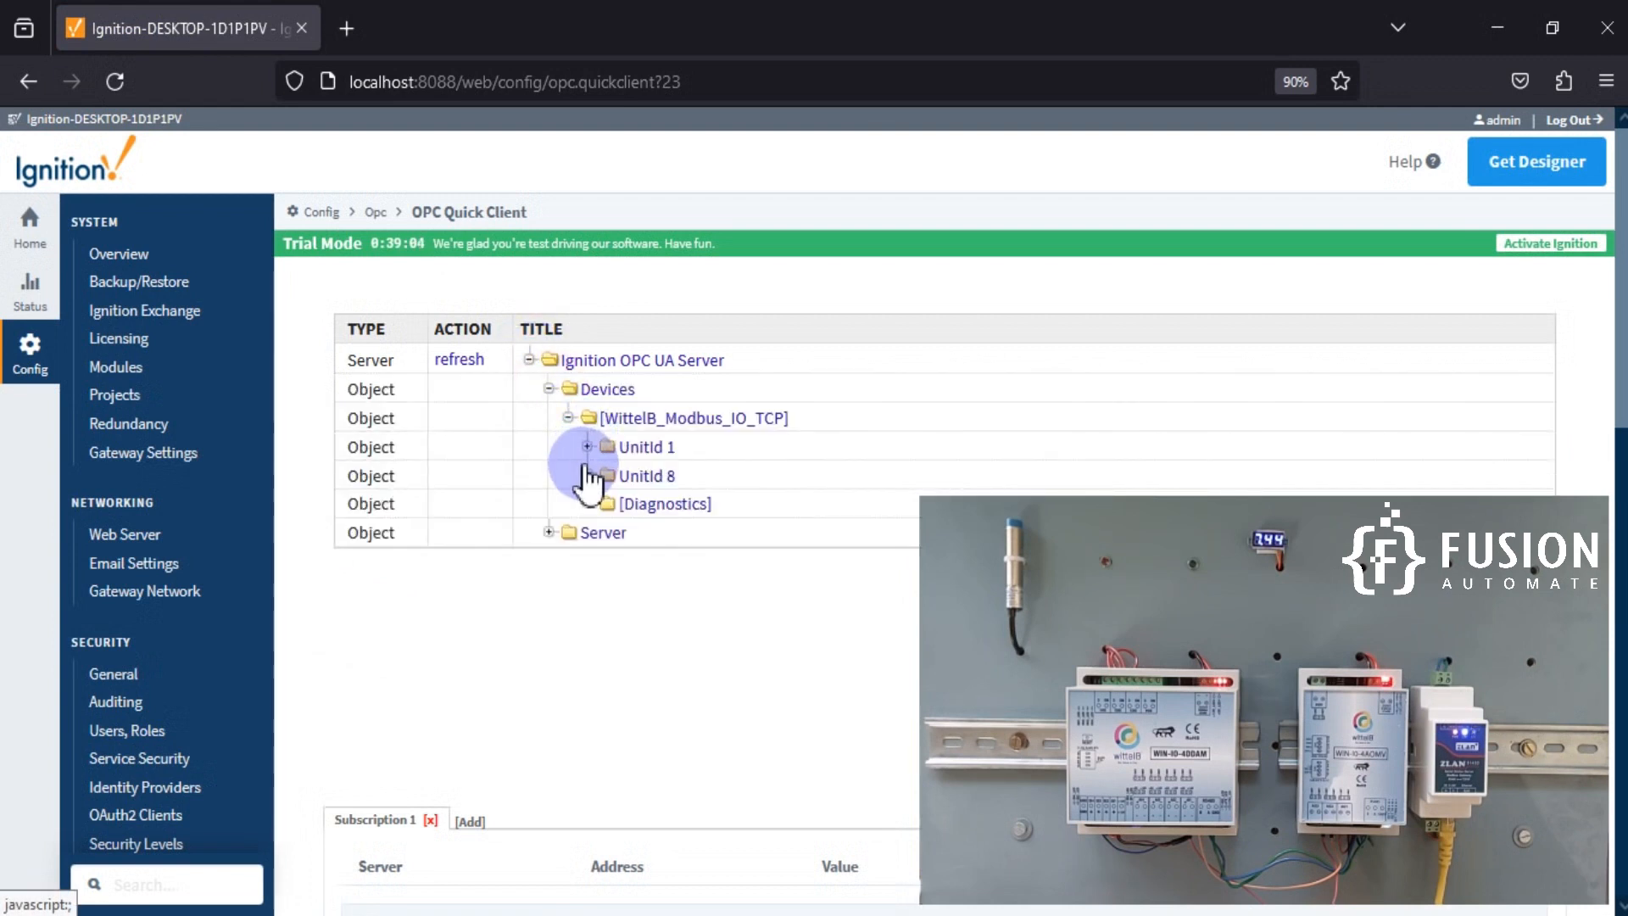
{"action": "left_click", "coordinate": [587, 446]}
{"action": "left_click", "coordinate": [606, 476]}
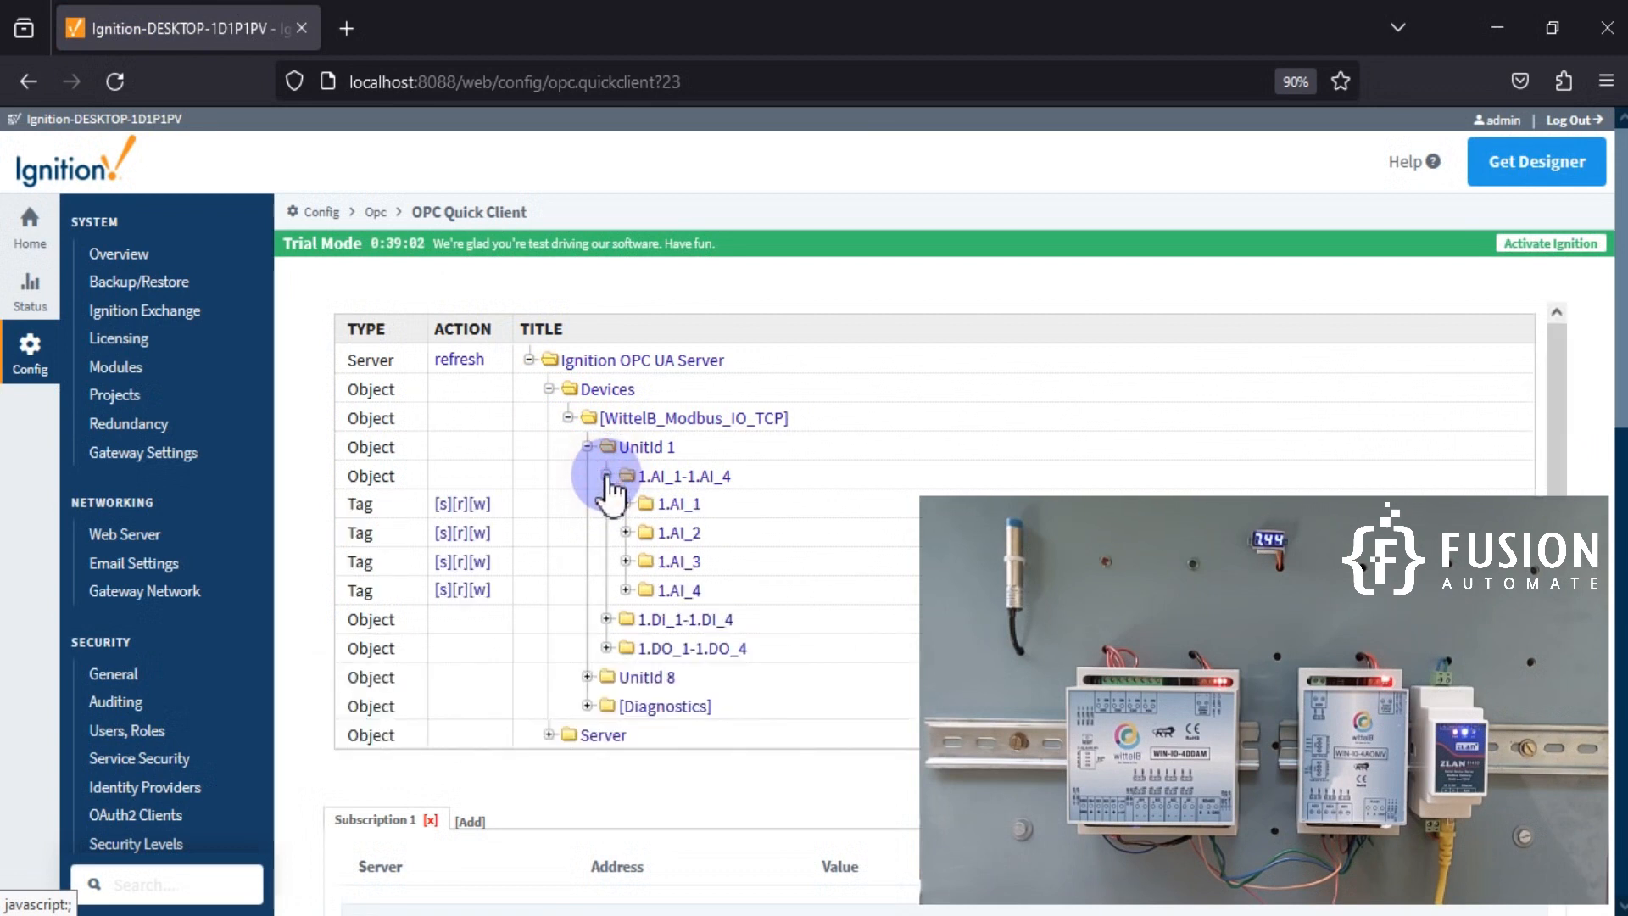
{"action": "left_click", "coordinate": [444, 506]}
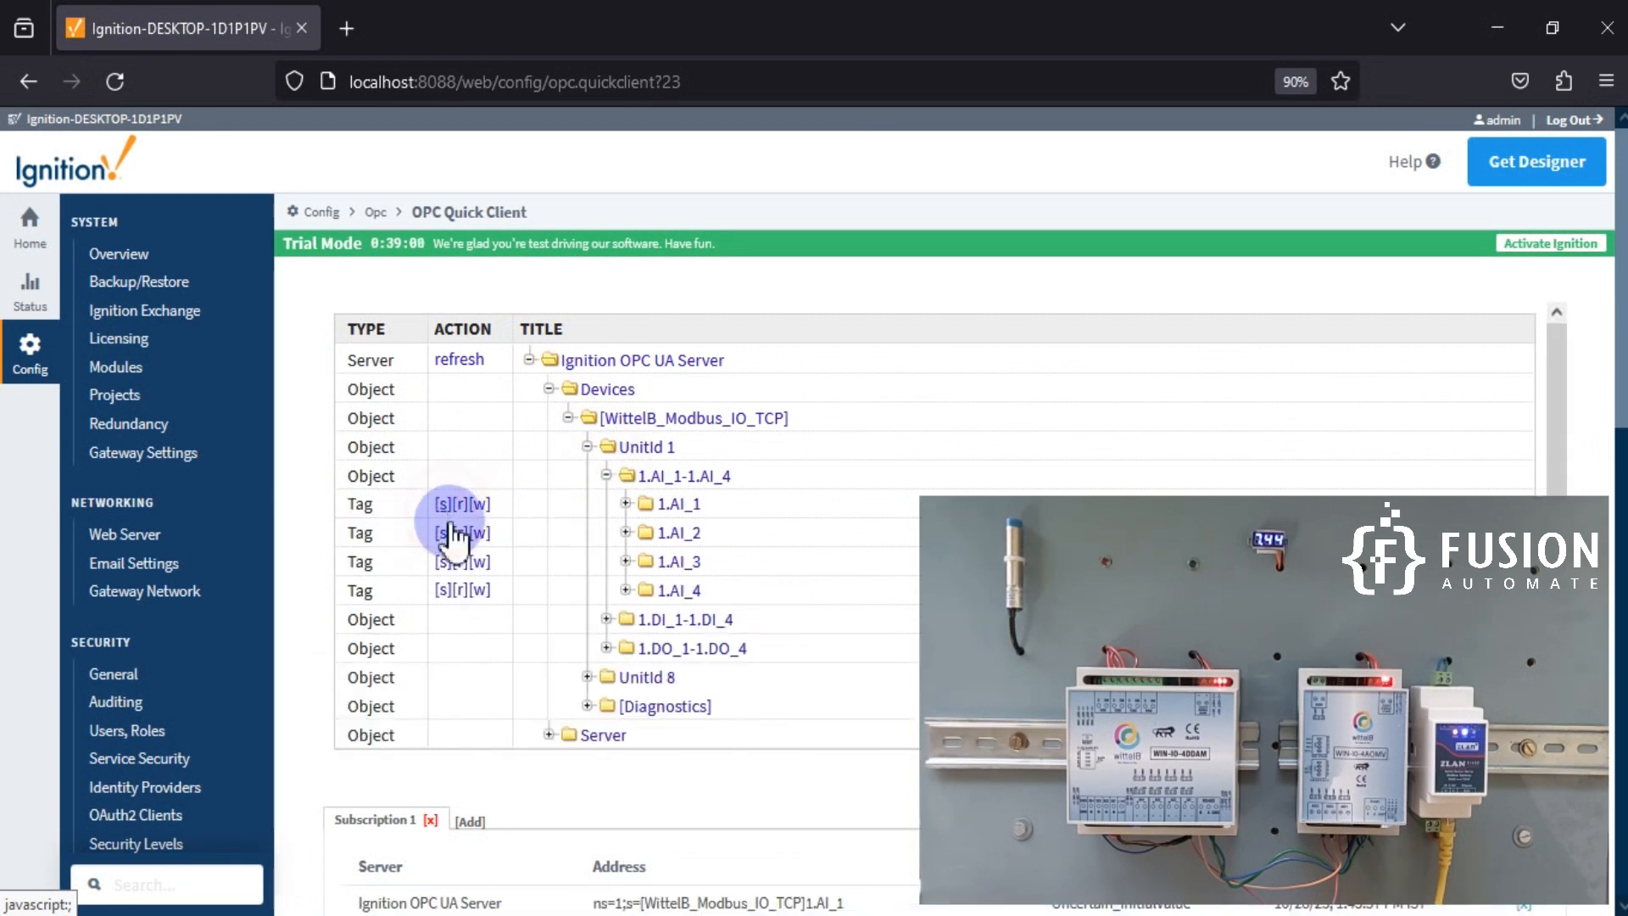
Expand the 1.DI_1-1.DI_4 group and subscribe to all four digital input tags
{"action": "left_click", "coordinate": [601, 607]}
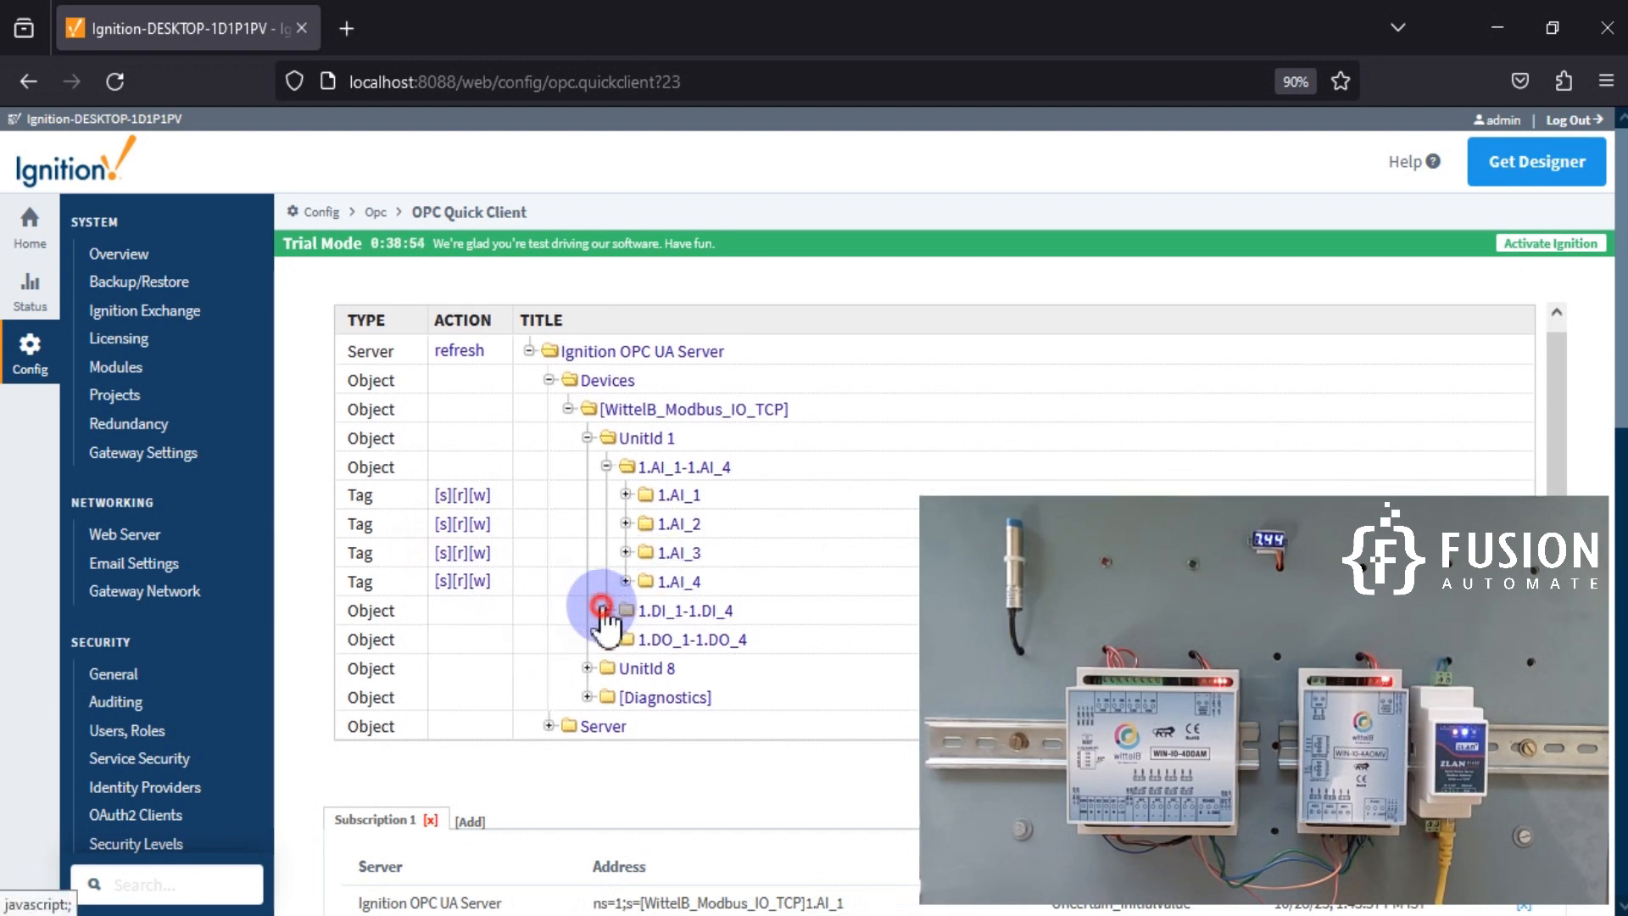
{"action": "scroll", "coordinate": [680, 563], "scroll_direction": "down", "scroll_amount": 4}
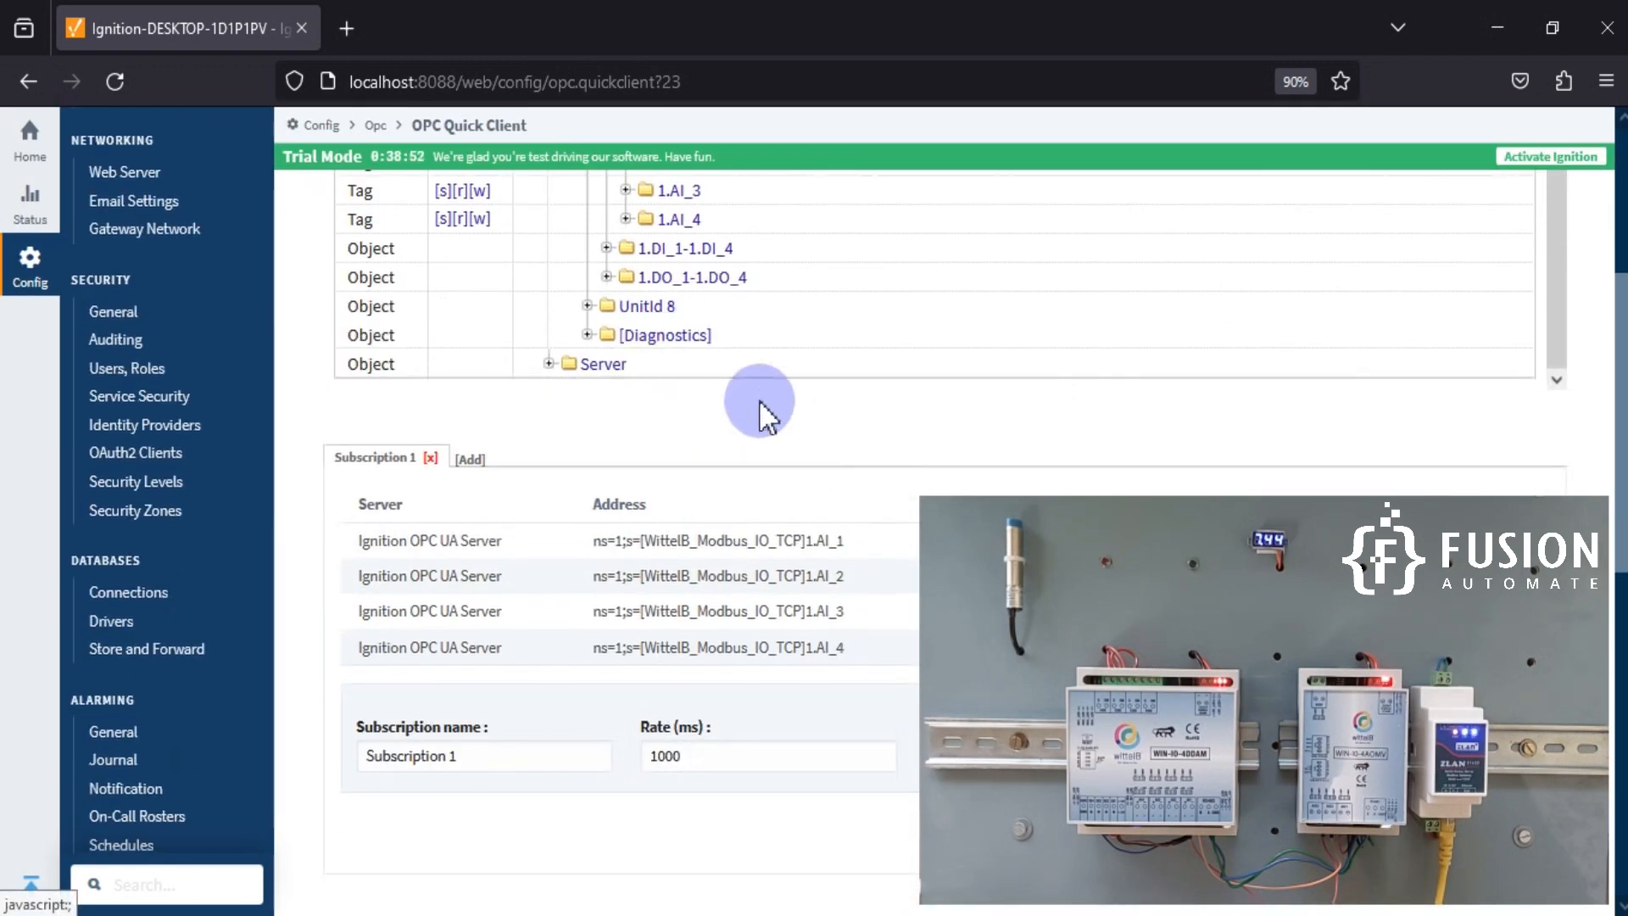
{"action": "left_click", "coordinate": [607, 257]}
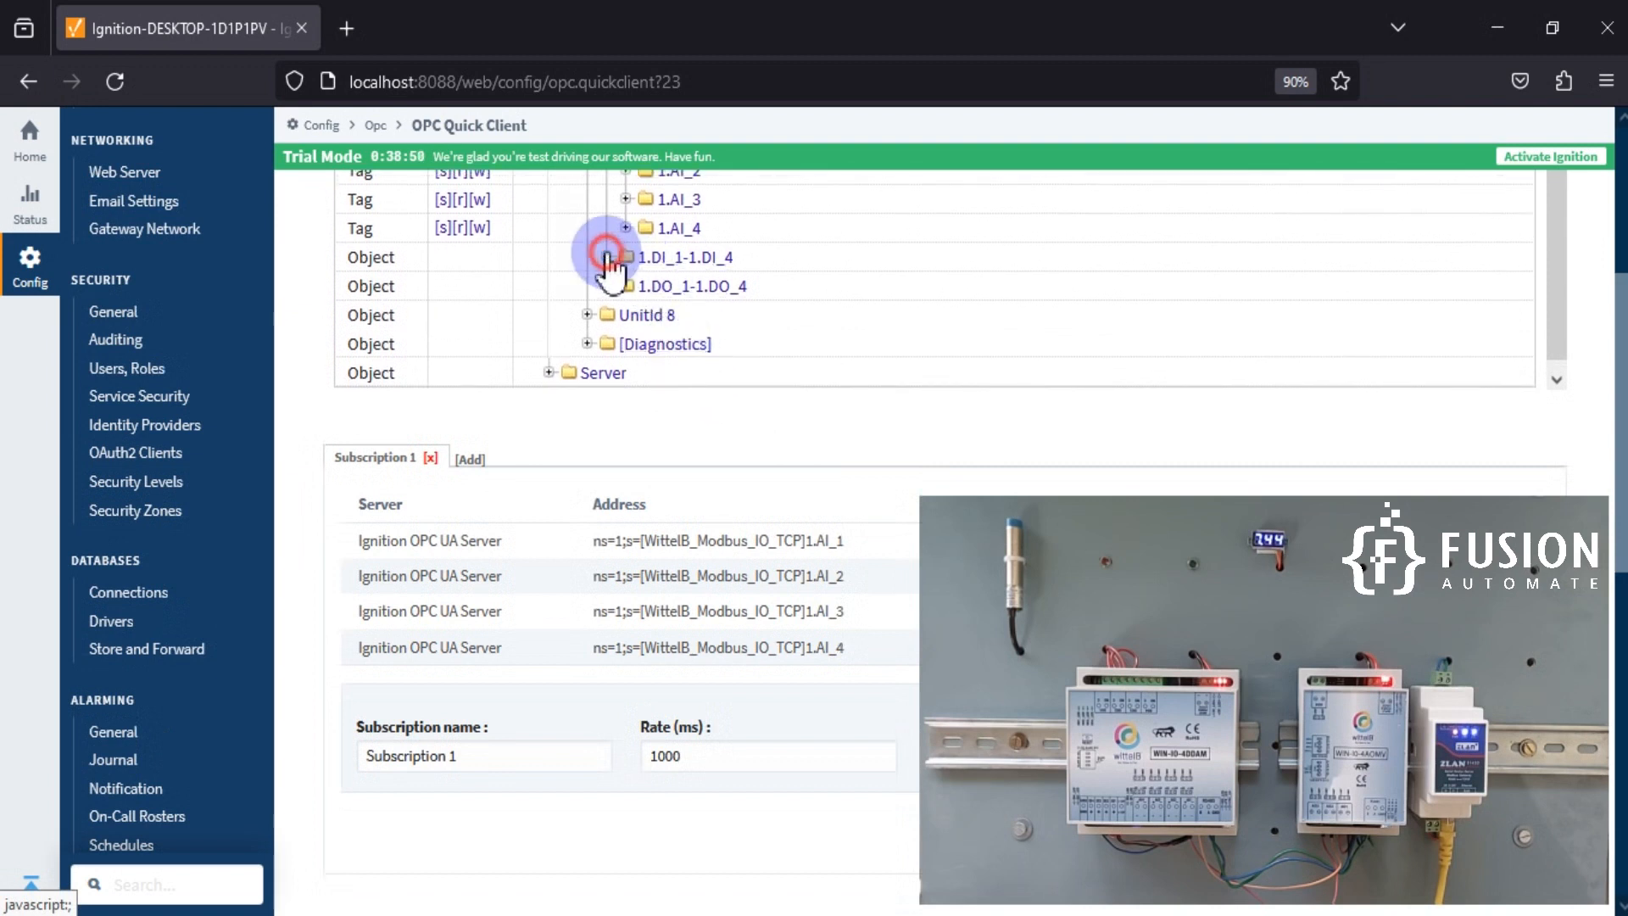
{"action": "left_click", "coordinate": [441, 286]}
{"action": "left_click", "coordinate": [441, 314]}
{"action": "left_click", "coordinate": [441, 343]}
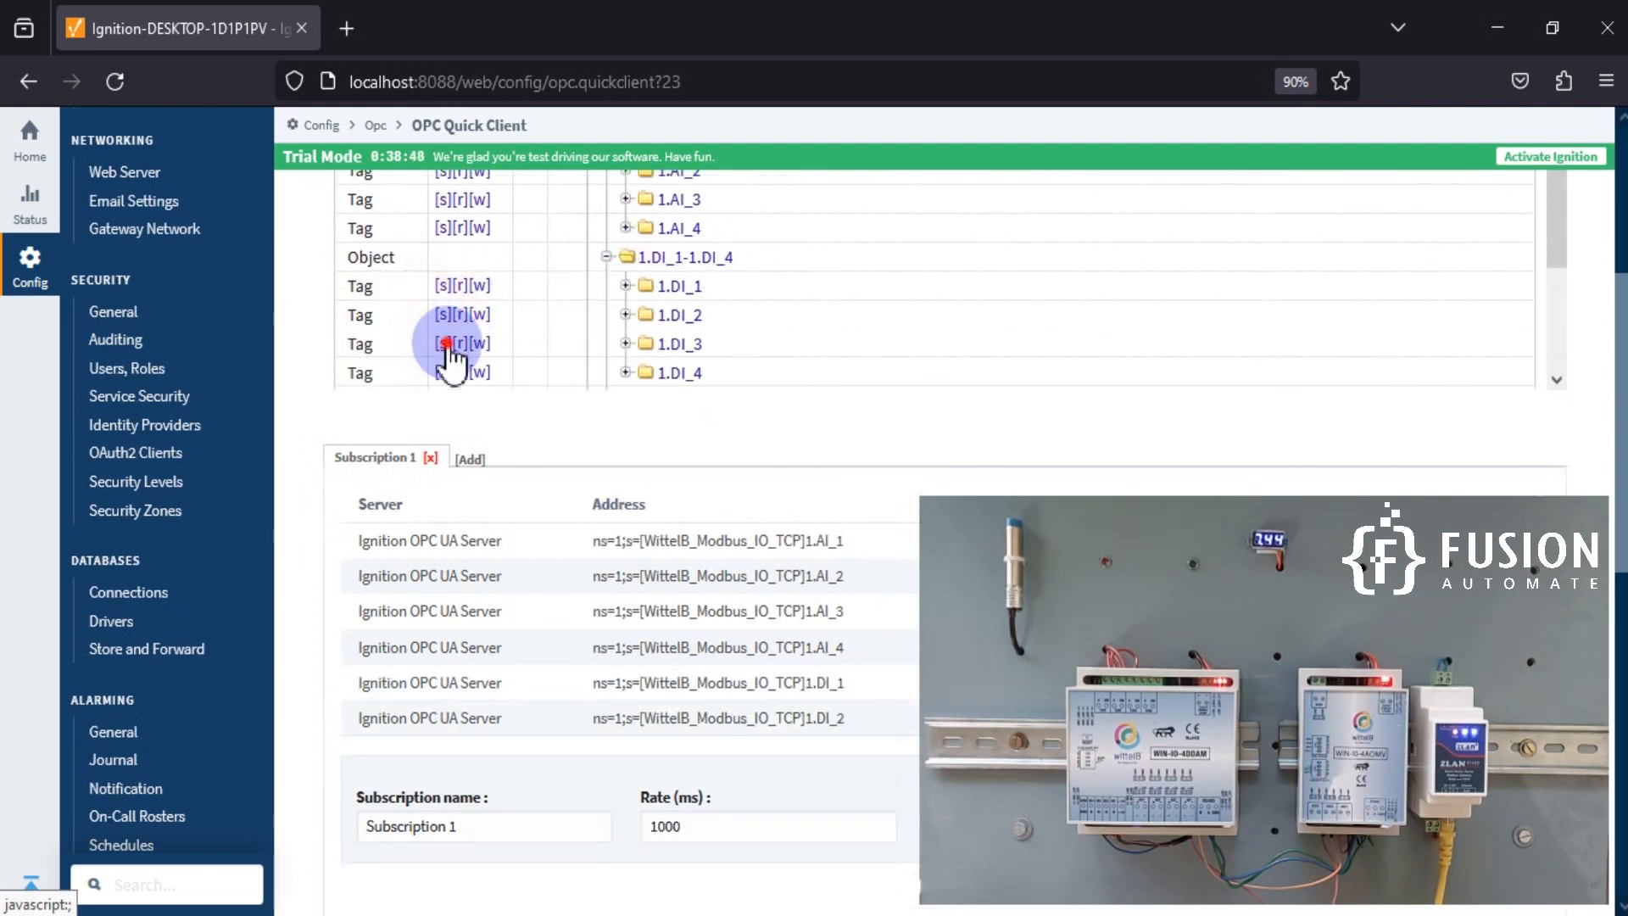
{"action": "left_click", "coordinate": [442, 372]}
Expand the 1.DO_1-1.DO_4 group and subscribe to all four digital output tags
{"action": "scroll", "coordinate": [771, 315], "scroll_direction": "down", "scroll_amount": 2}
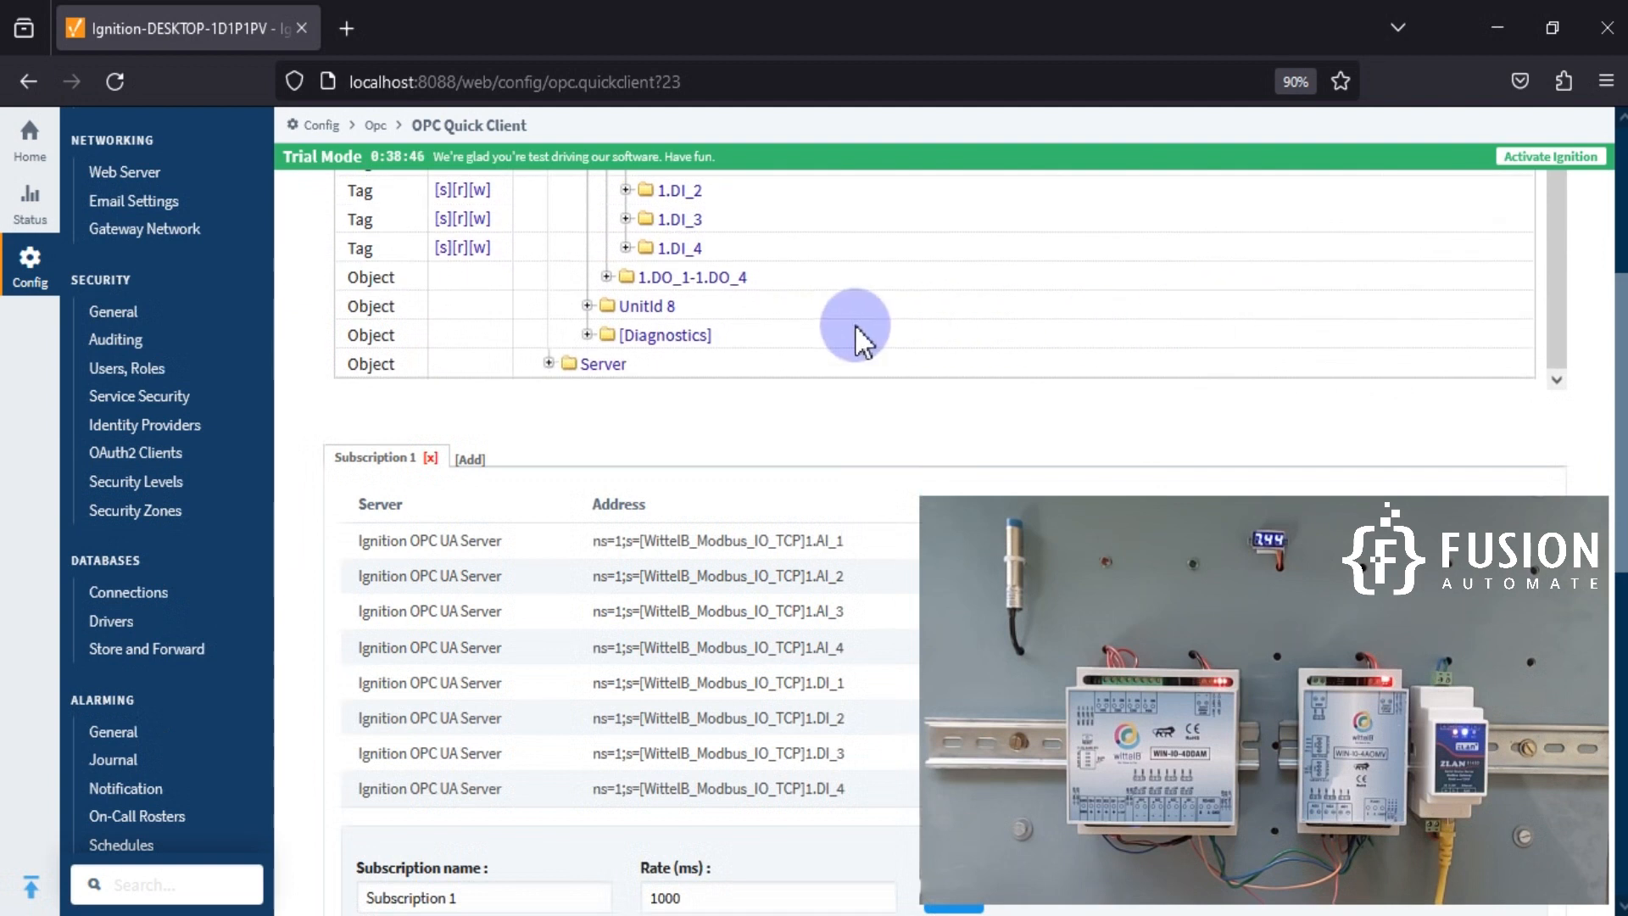
{"action": "left_click", "coordinate": [607, 277]}
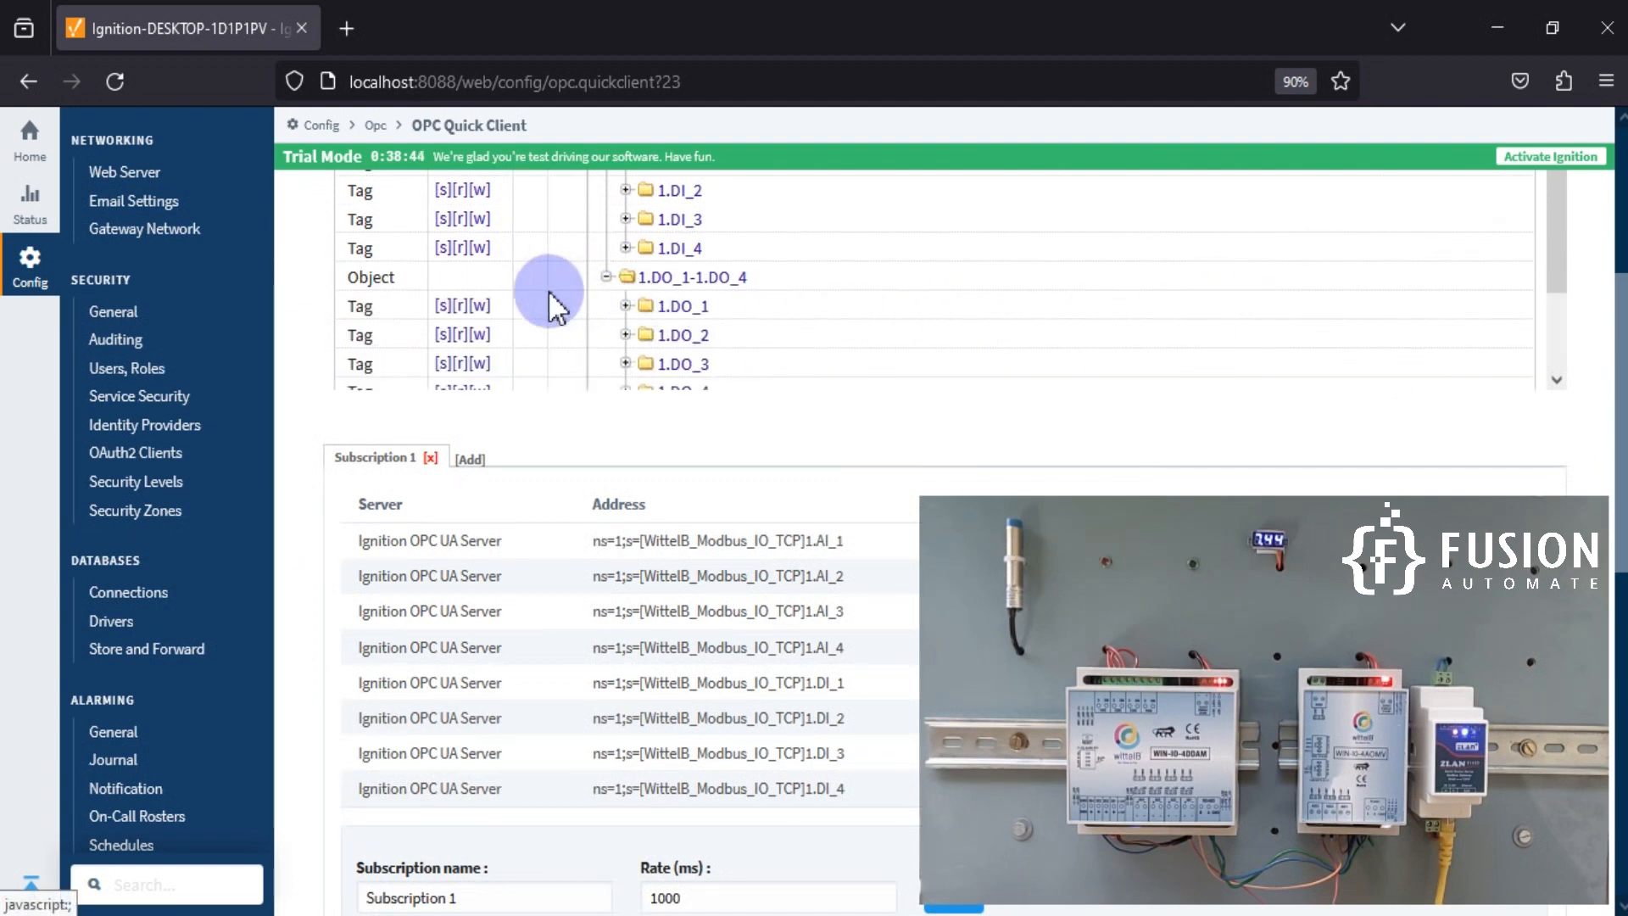
{"action": "left_click", "coordinate": [442, 305]}
{"action": "left_click", "coordinate": [442, 334]}
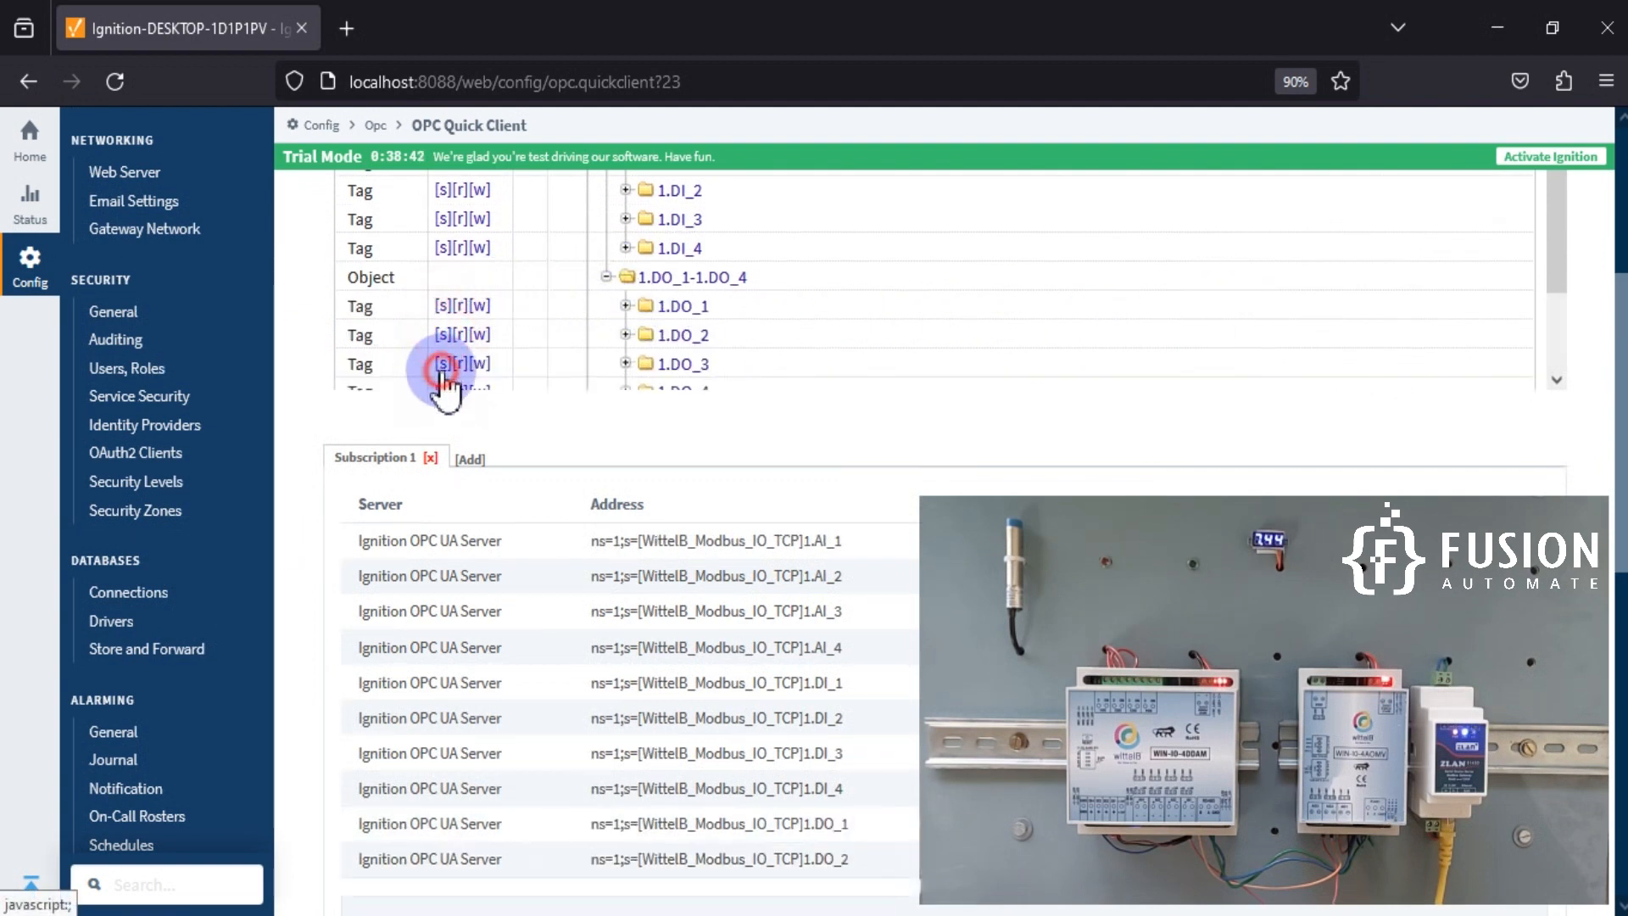
{"action": "left_click", "coordinate": [442, 364]}
{"action": "scroll", "coordinate": [446, 351], "scroll_direction": "down", "scroll_amount": 2}
{"action": "left_click", "coordinate": [442, 277]}
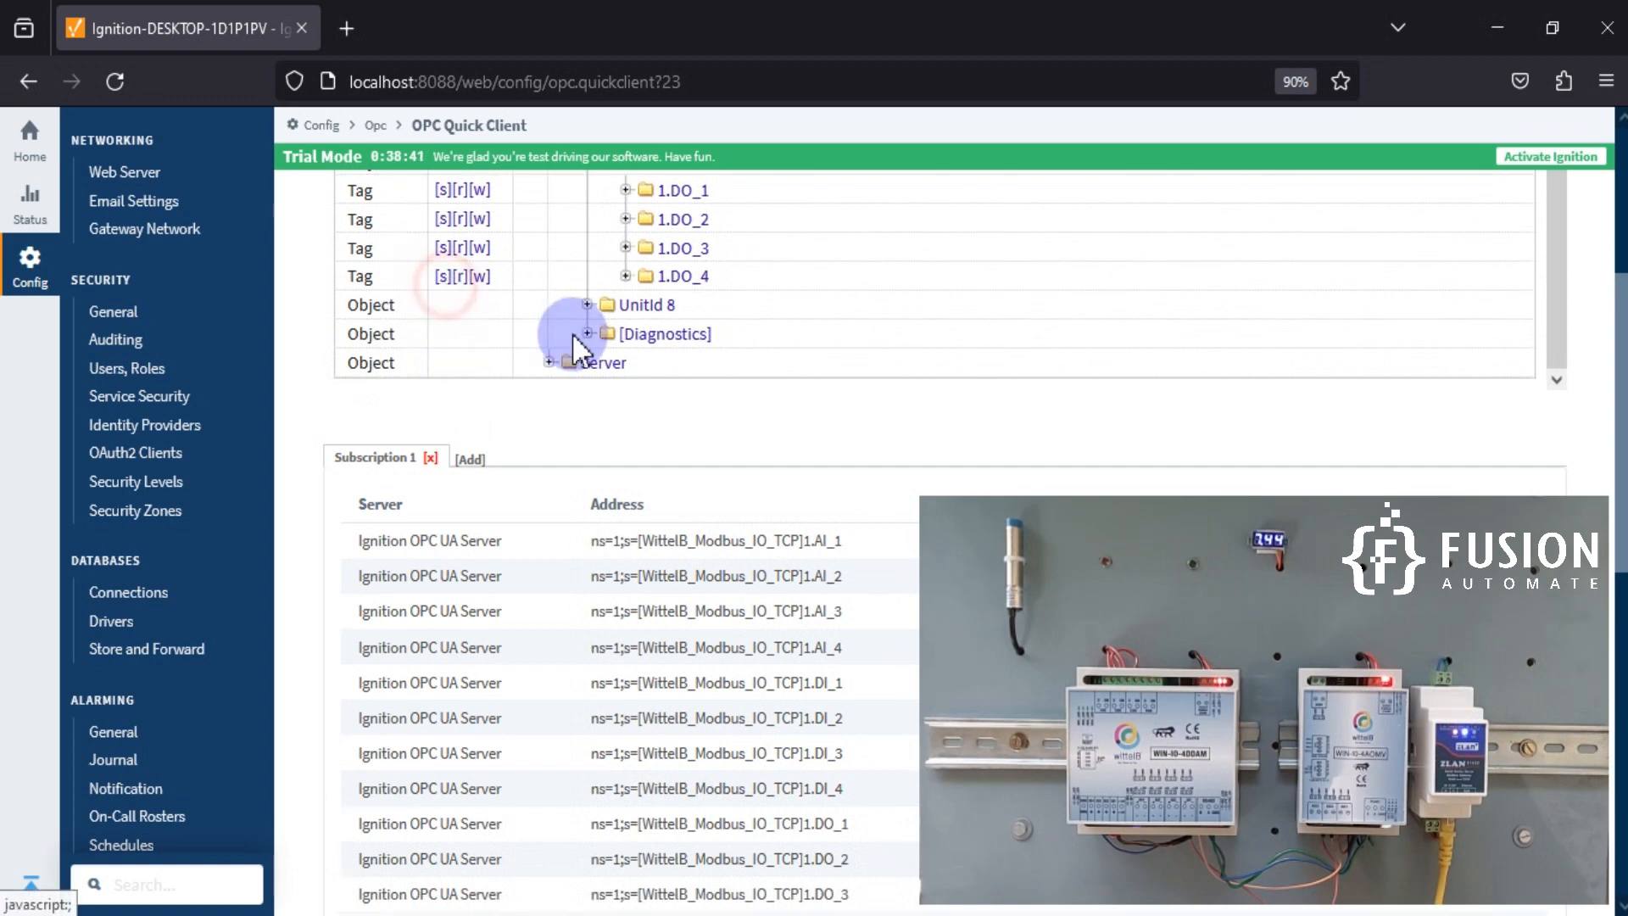
Reduce the page zoom to 80% and examine the live value and quality of 1.DI_1 in the Subscription 1 table
{"action": "scroll", "coordinate": [566, 332], "scroll_direction": "down", "scroll_amount": 5}
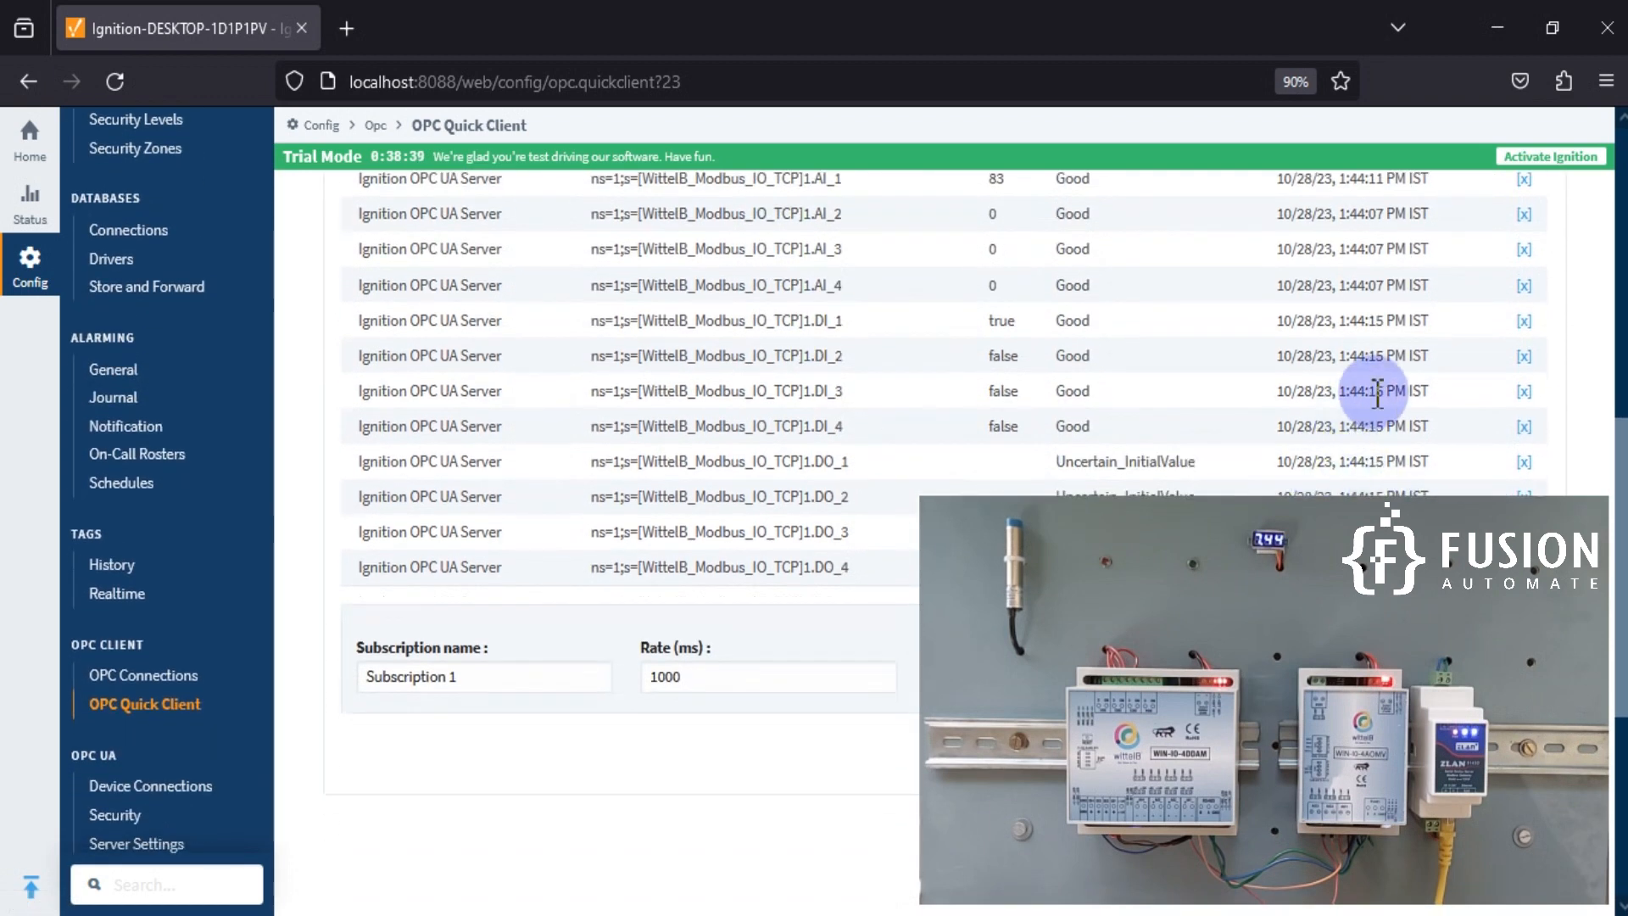
{"action": "key", "text": "ctrl+minus"}
{"action": "key", "text": "ctrl+minus"}
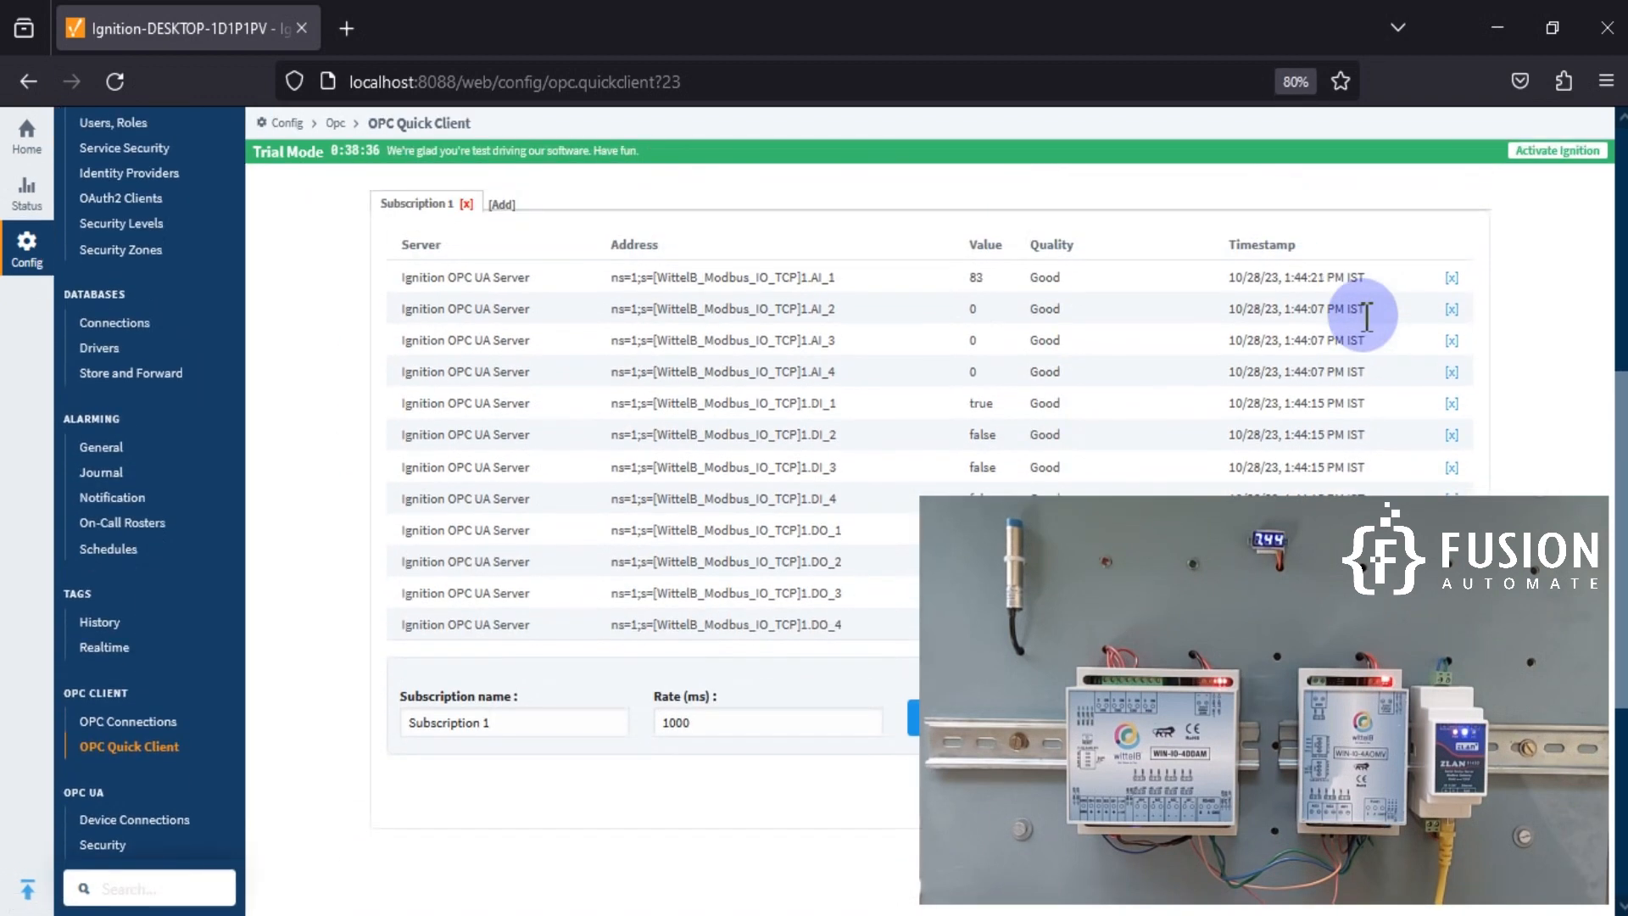
{"action": "left_click_drag", "start_coordinate": [841, 410], "coordinate": [810, 410]}
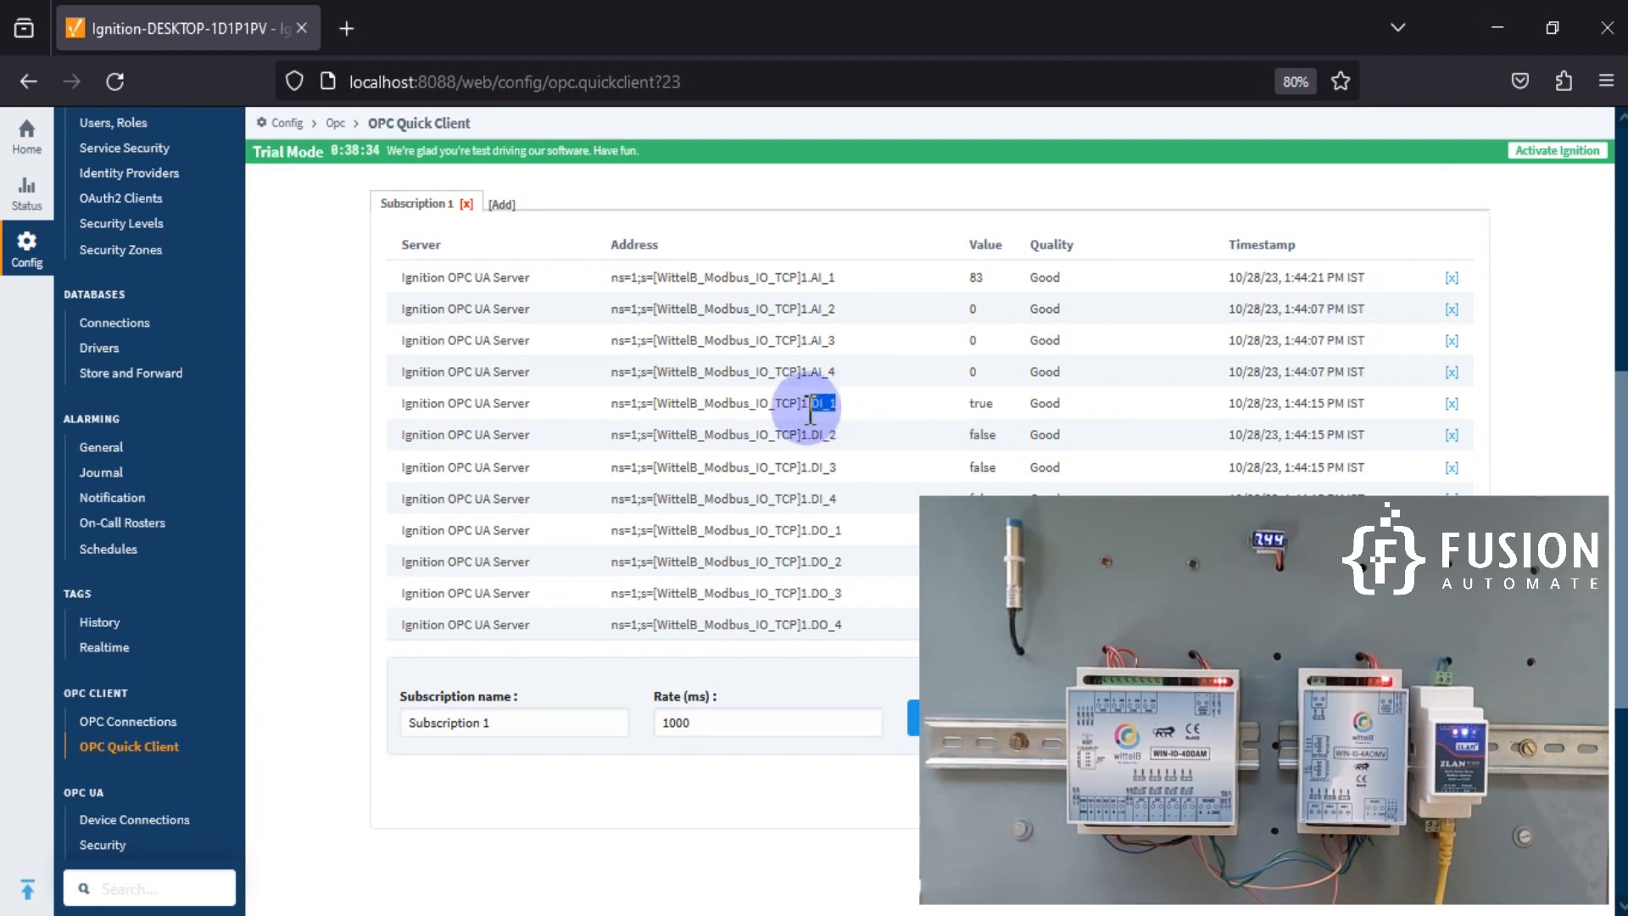
{"action": "left_click", "coordinate": [1021, 403]}
{"action": "left_click_drag", "start_coordinate": [1021, 402], "coordinate": [1145, 403]}
{"action": "left_click_drag", "start_coordinate": [1030, 407], "coordinate": [1098, 407]}
{"action": "left_click", "coordinate": [1062, 409]}
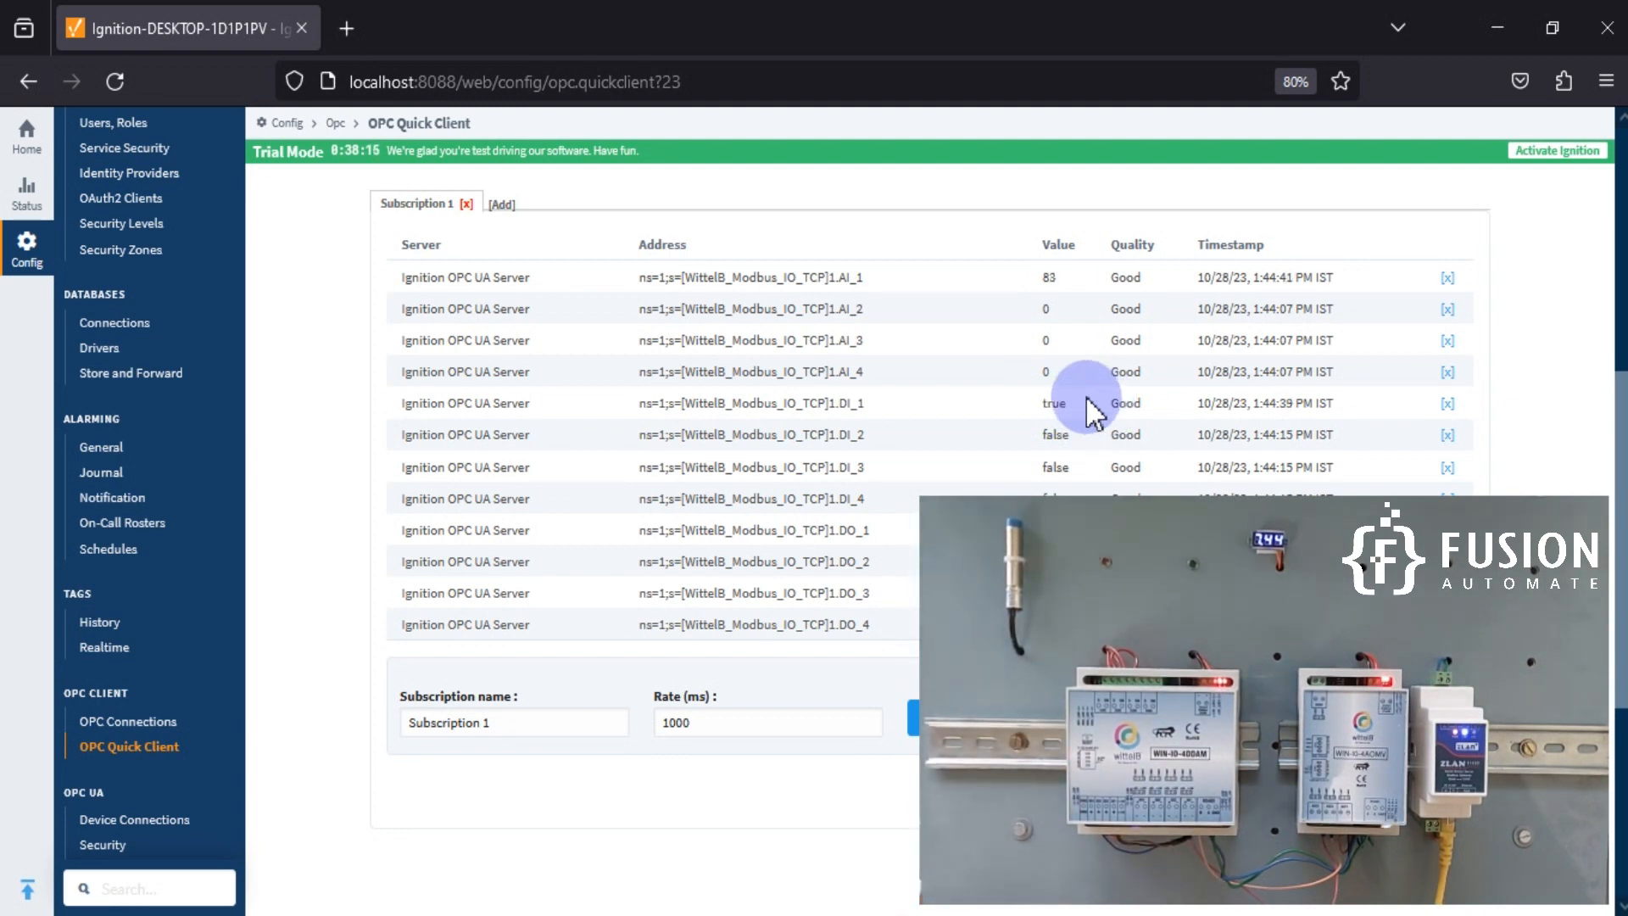
Write the value 1 to tag 1.DO_1 and check the live values in the Subscription 1 table
{"action": "scroll", "coordinate": [1051, 394], "scroll_direction": "up", "scroll_amount": 5}
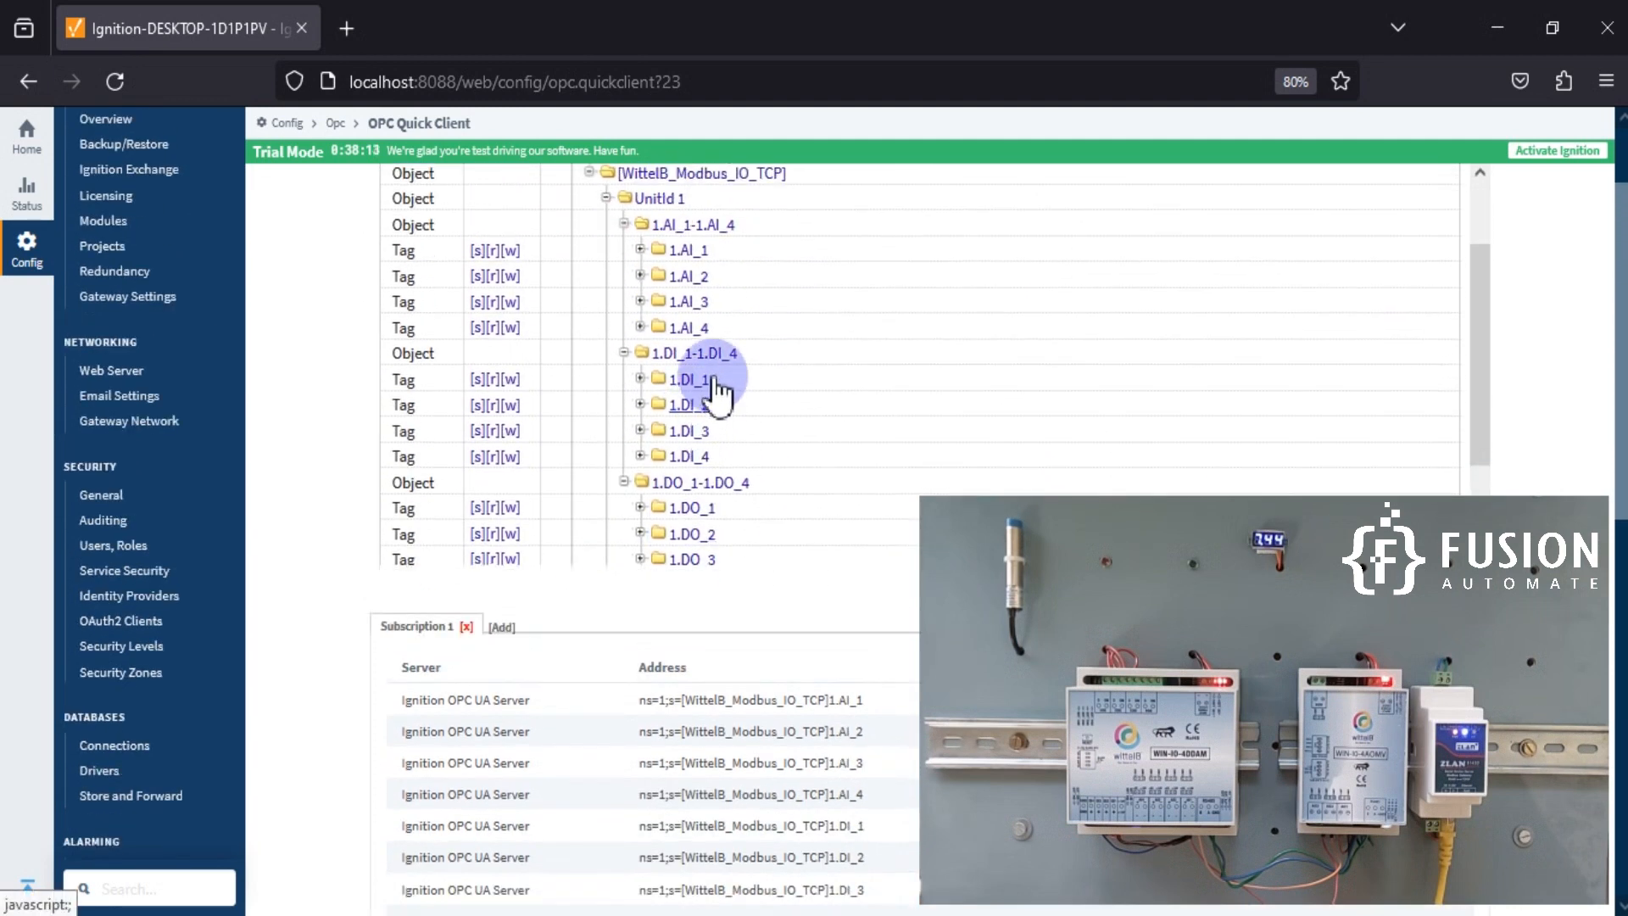
{"action": "scroll", "coordinate": [716, 378], "scroll_direction": "down", "scroll_amount": 2}
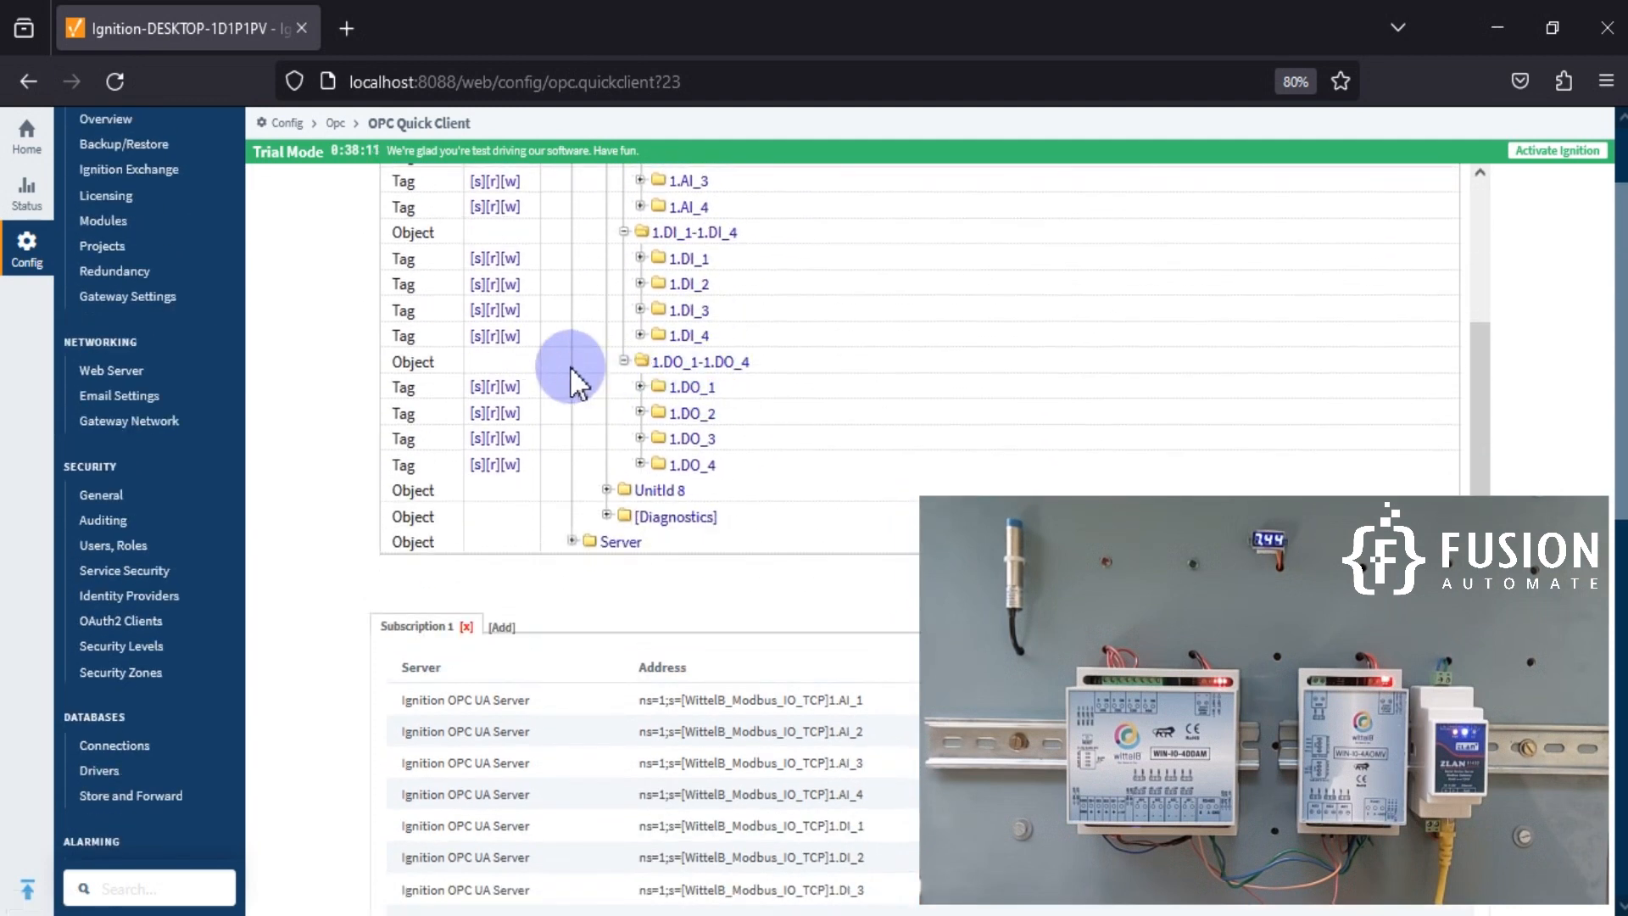
{"action": "left_click", "coordinate": [515, 387]}
{"action": "left_click", "coordinate": [761, 496]}
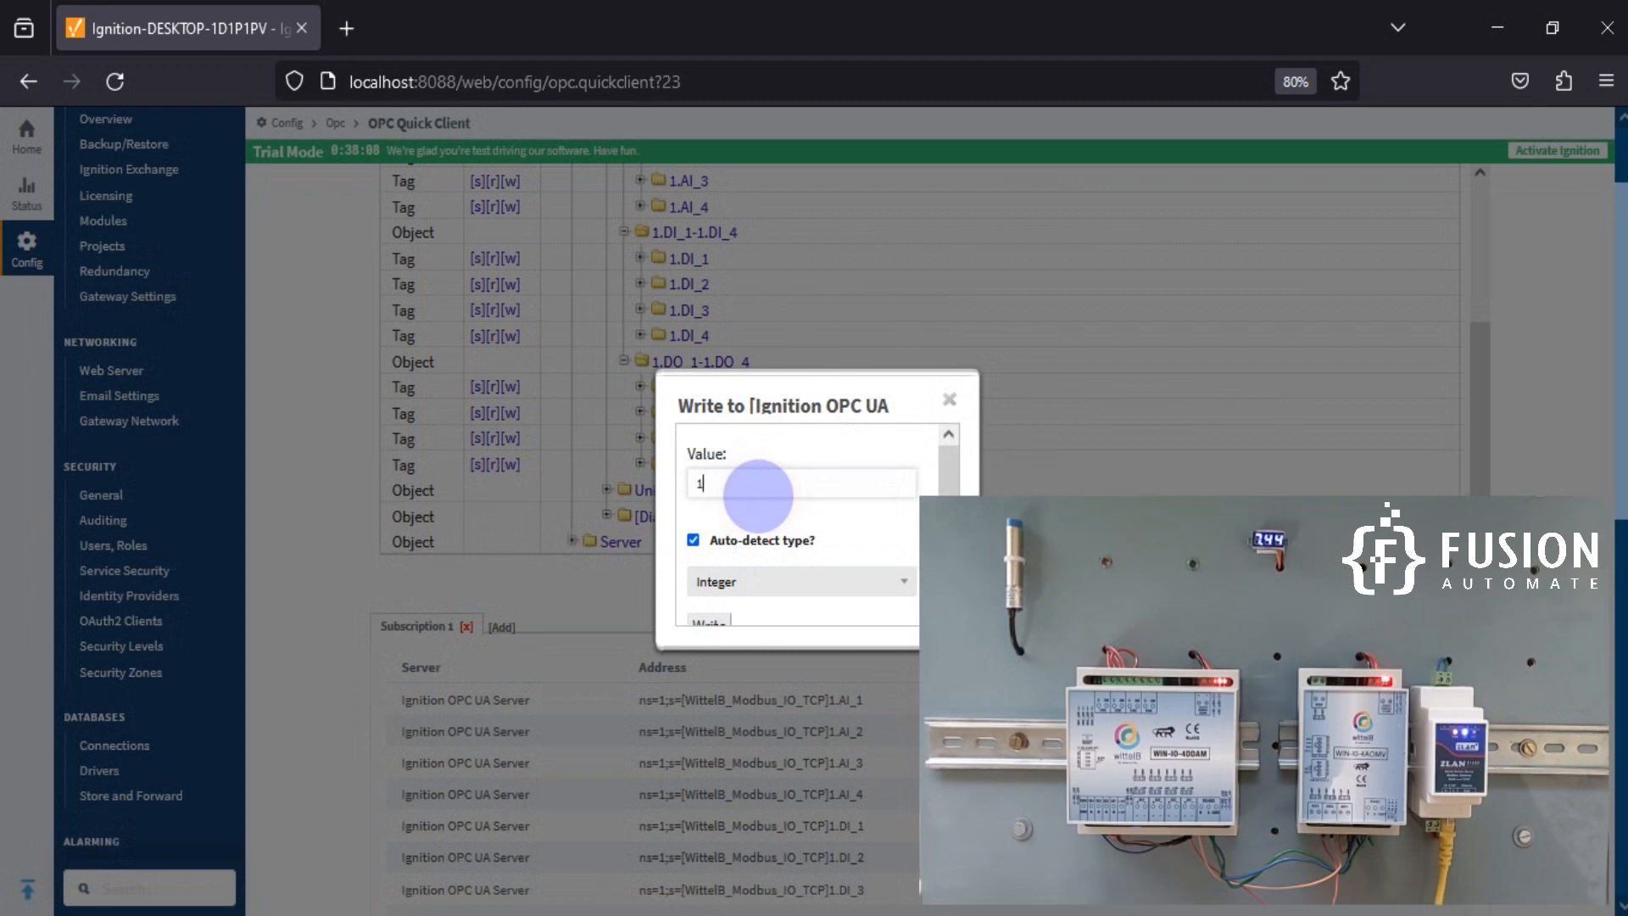
{"action": "scroll", "coordinate": [746, 526], "scroll_direction": "down", "scroll_amount": 1}
{"action": "left_click", "coordinate": [703, 610]}
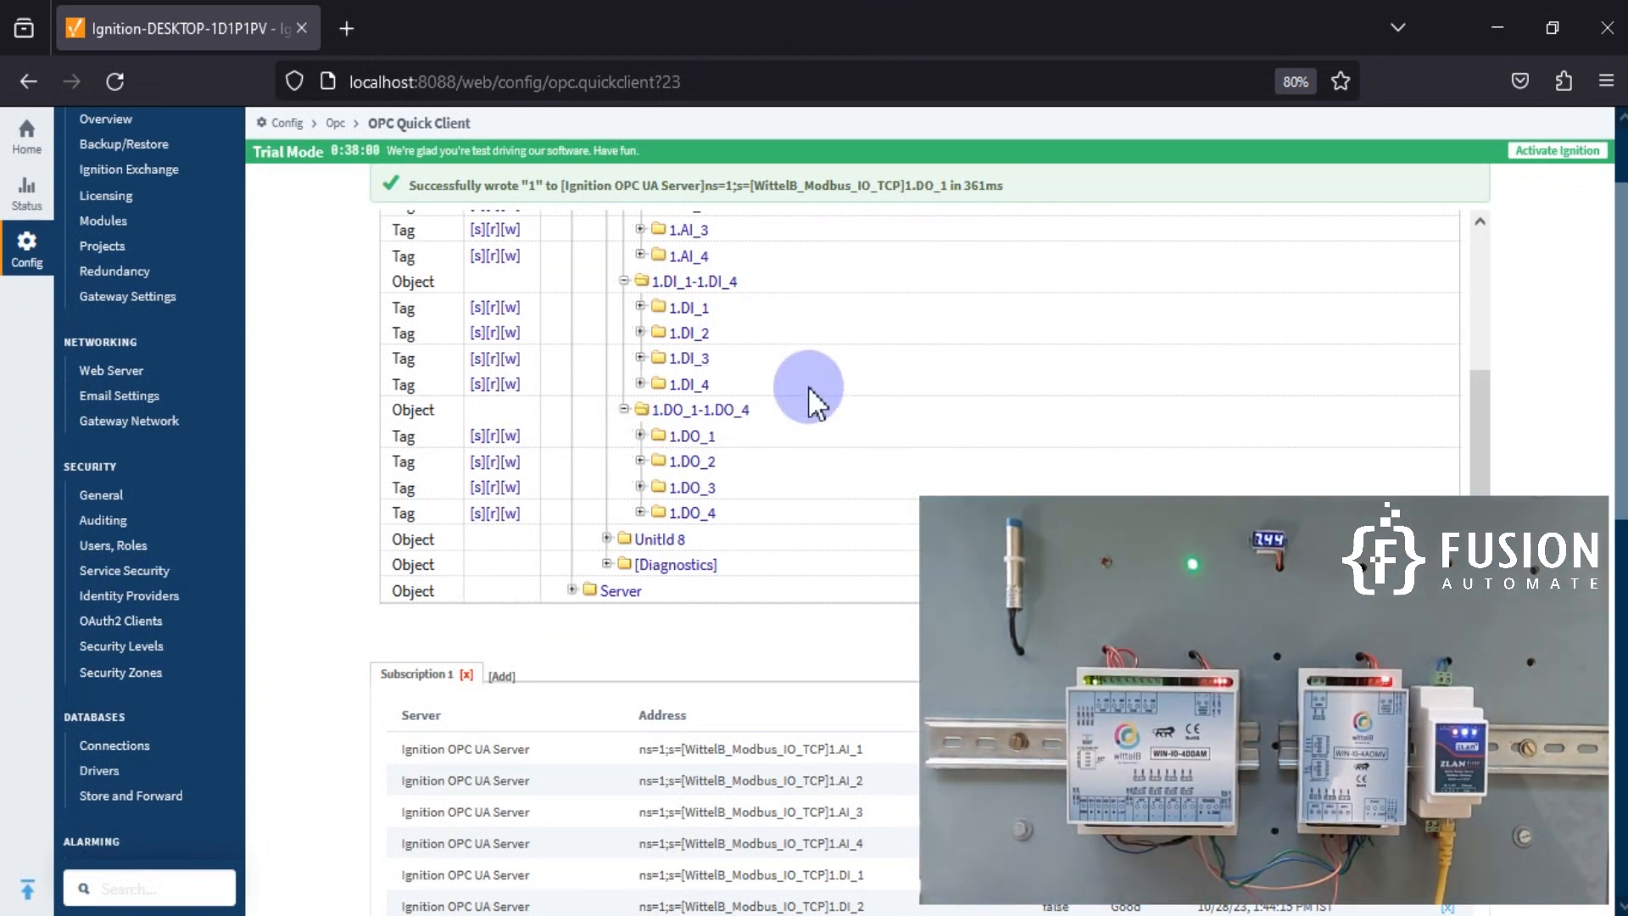
{"action": "scroll", "coordinate": [809, 398], "scroll_direction": "down", "scroll_amount": 3}
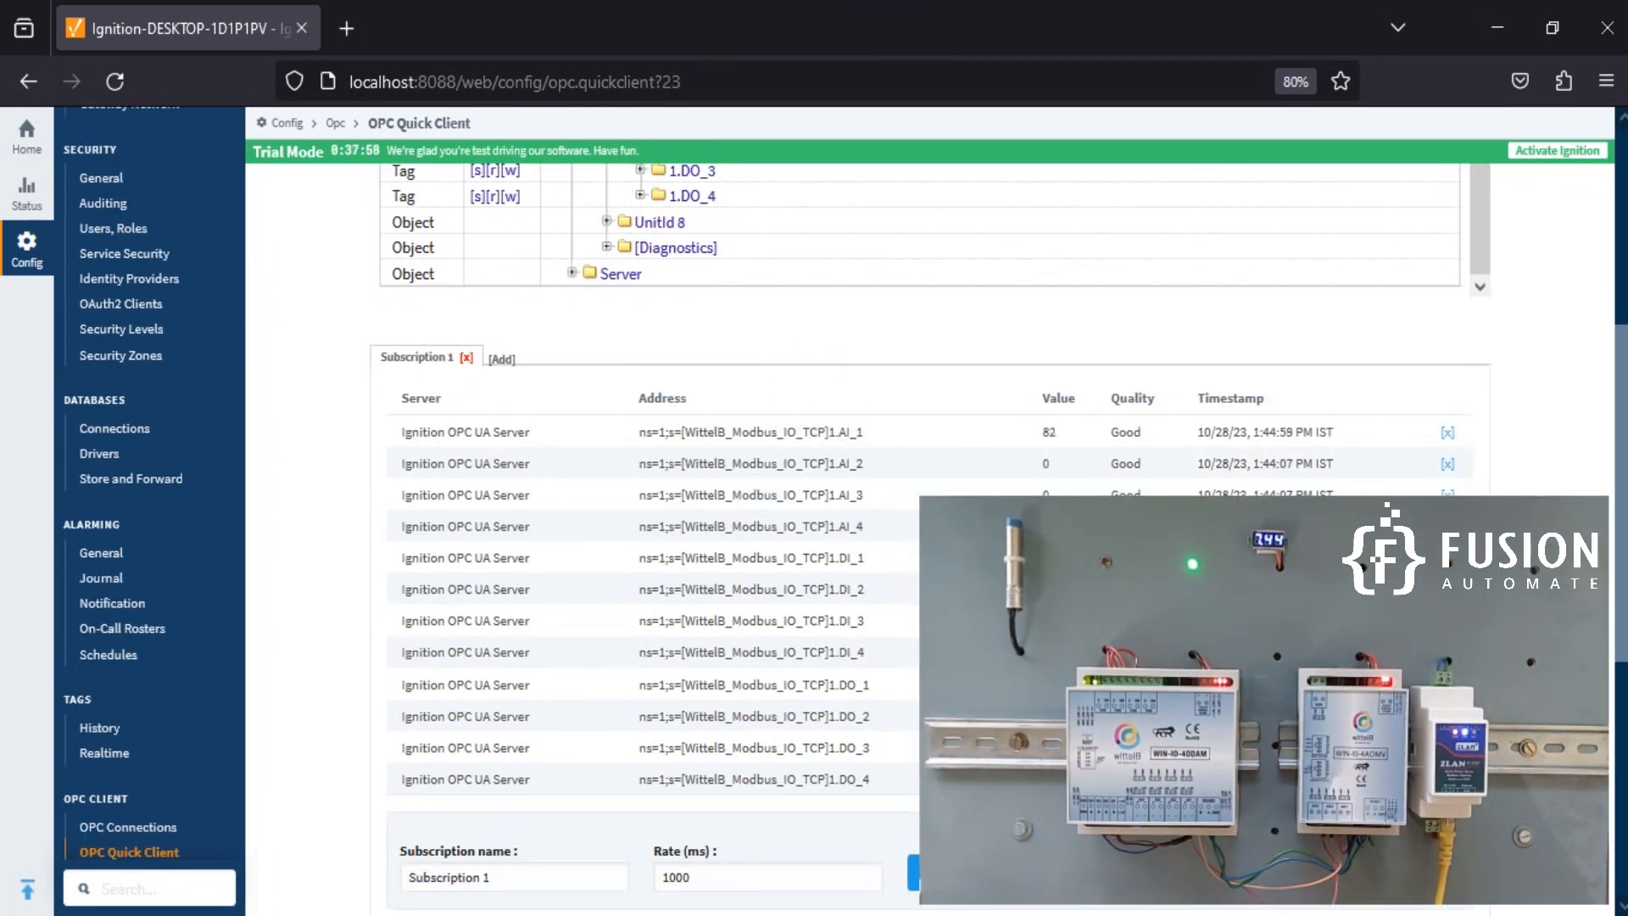
{"action": "mouse_move", "coordinate": [382, 914]}
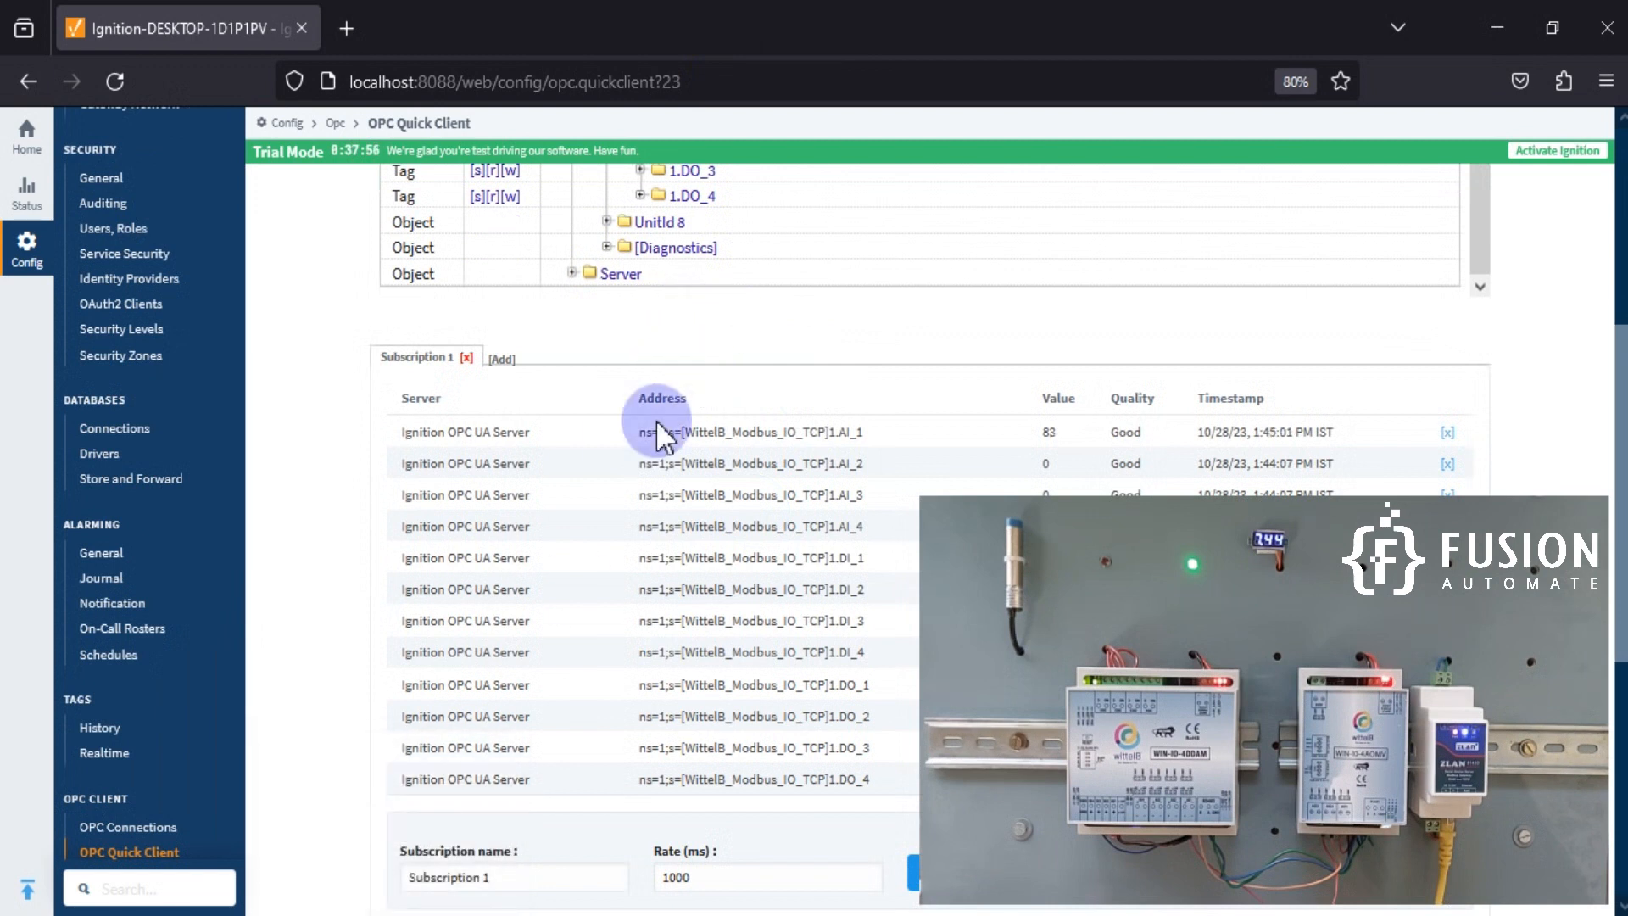
Switch to the WittelB_TCP client dashboard and toggle the RED LED, Green LED and DO3 outputs, leaving them off
{"action": "left_click", "coordinate": [698, 855]}
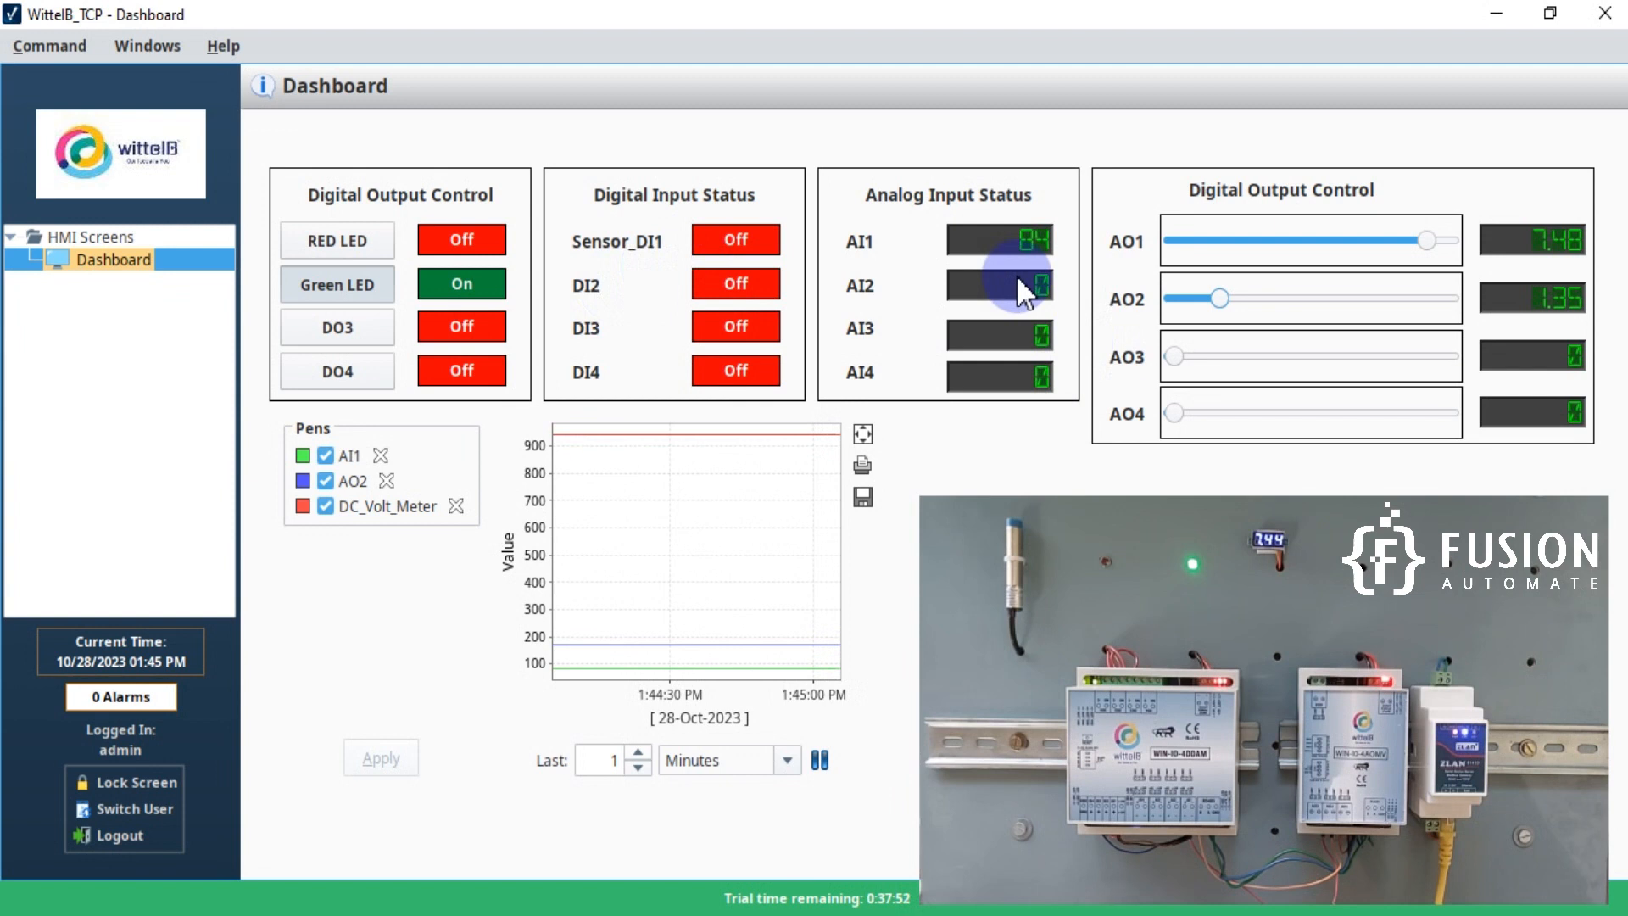
{"action": "left_click", "coordinate": [352, 246]}
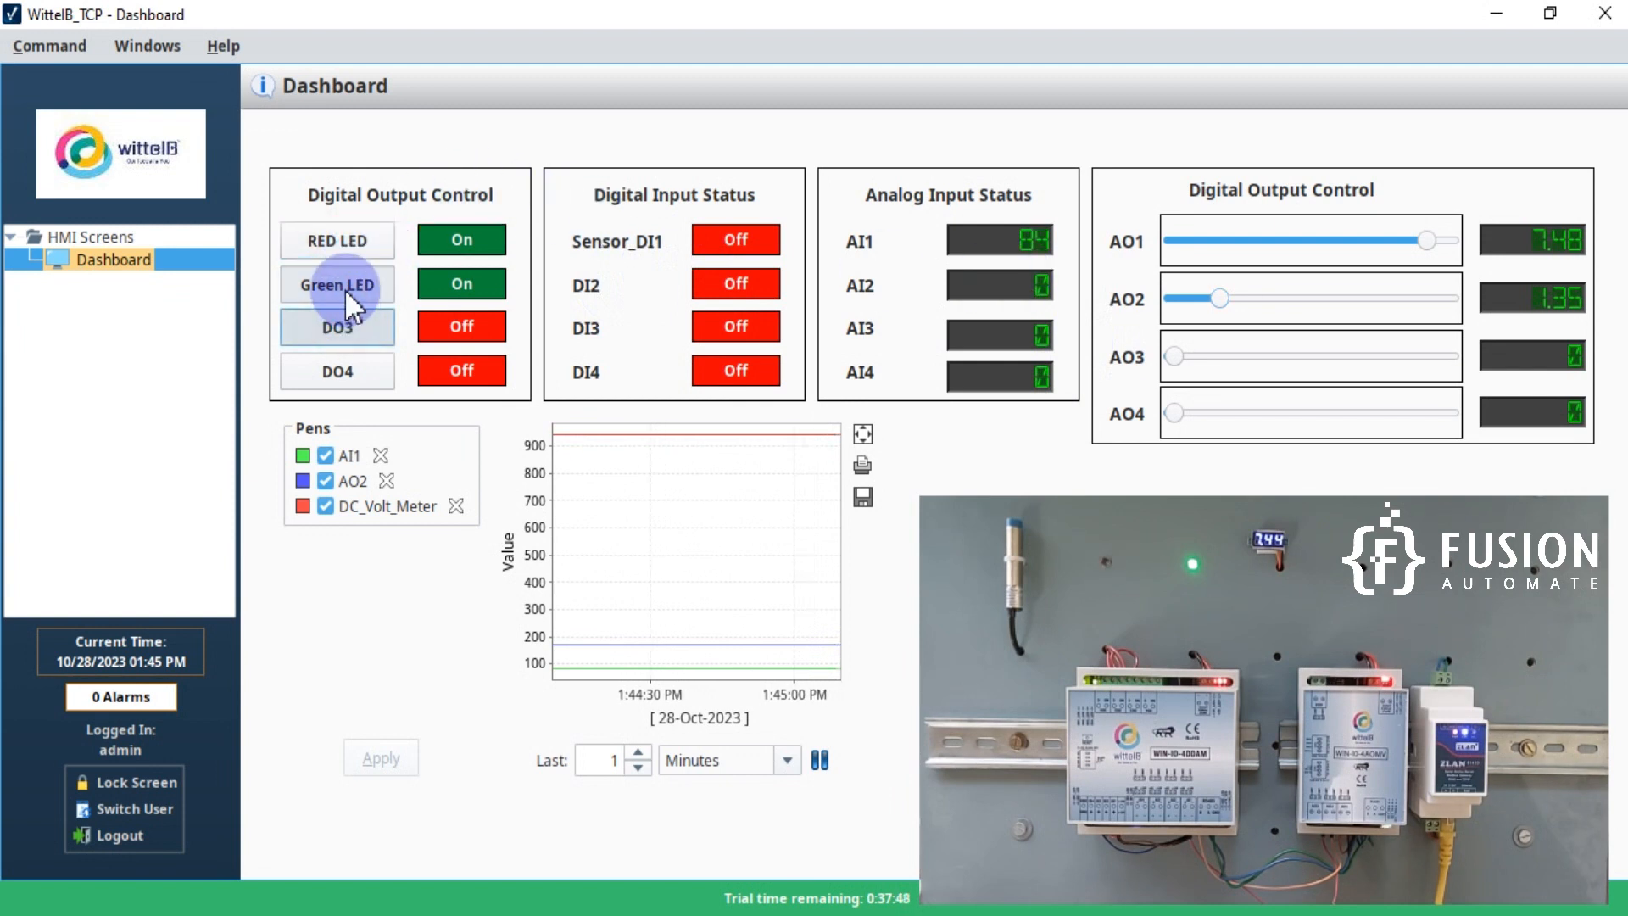
{"action": "left_click", "coordinate": [352, 329]}
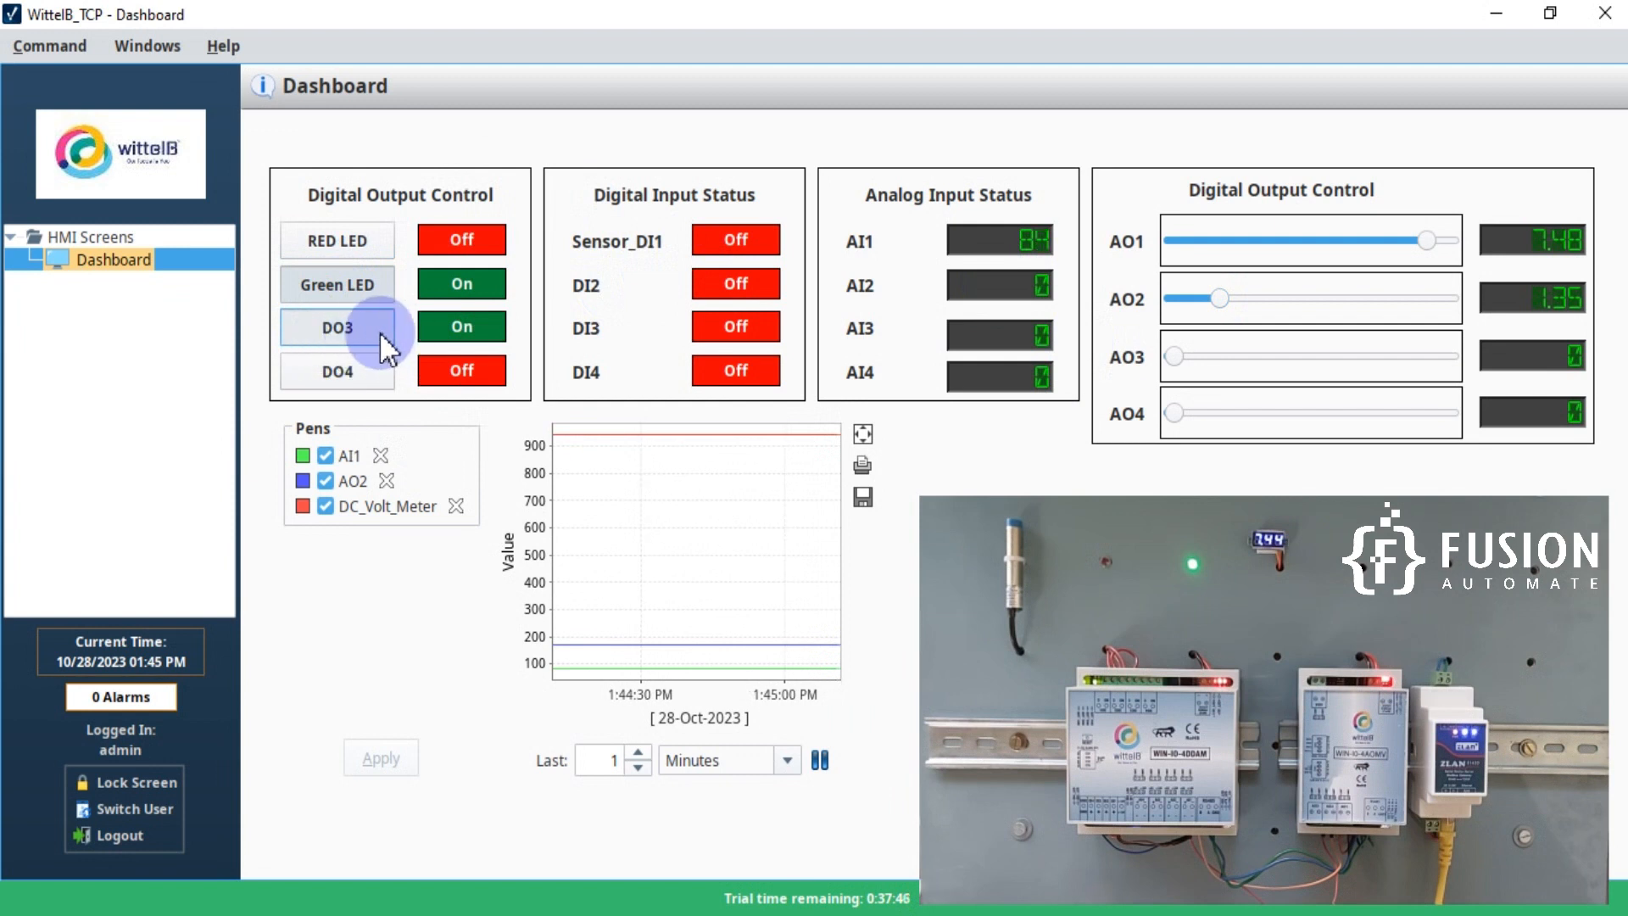
{"action": "left_click", "coordinate": [359, 290]}
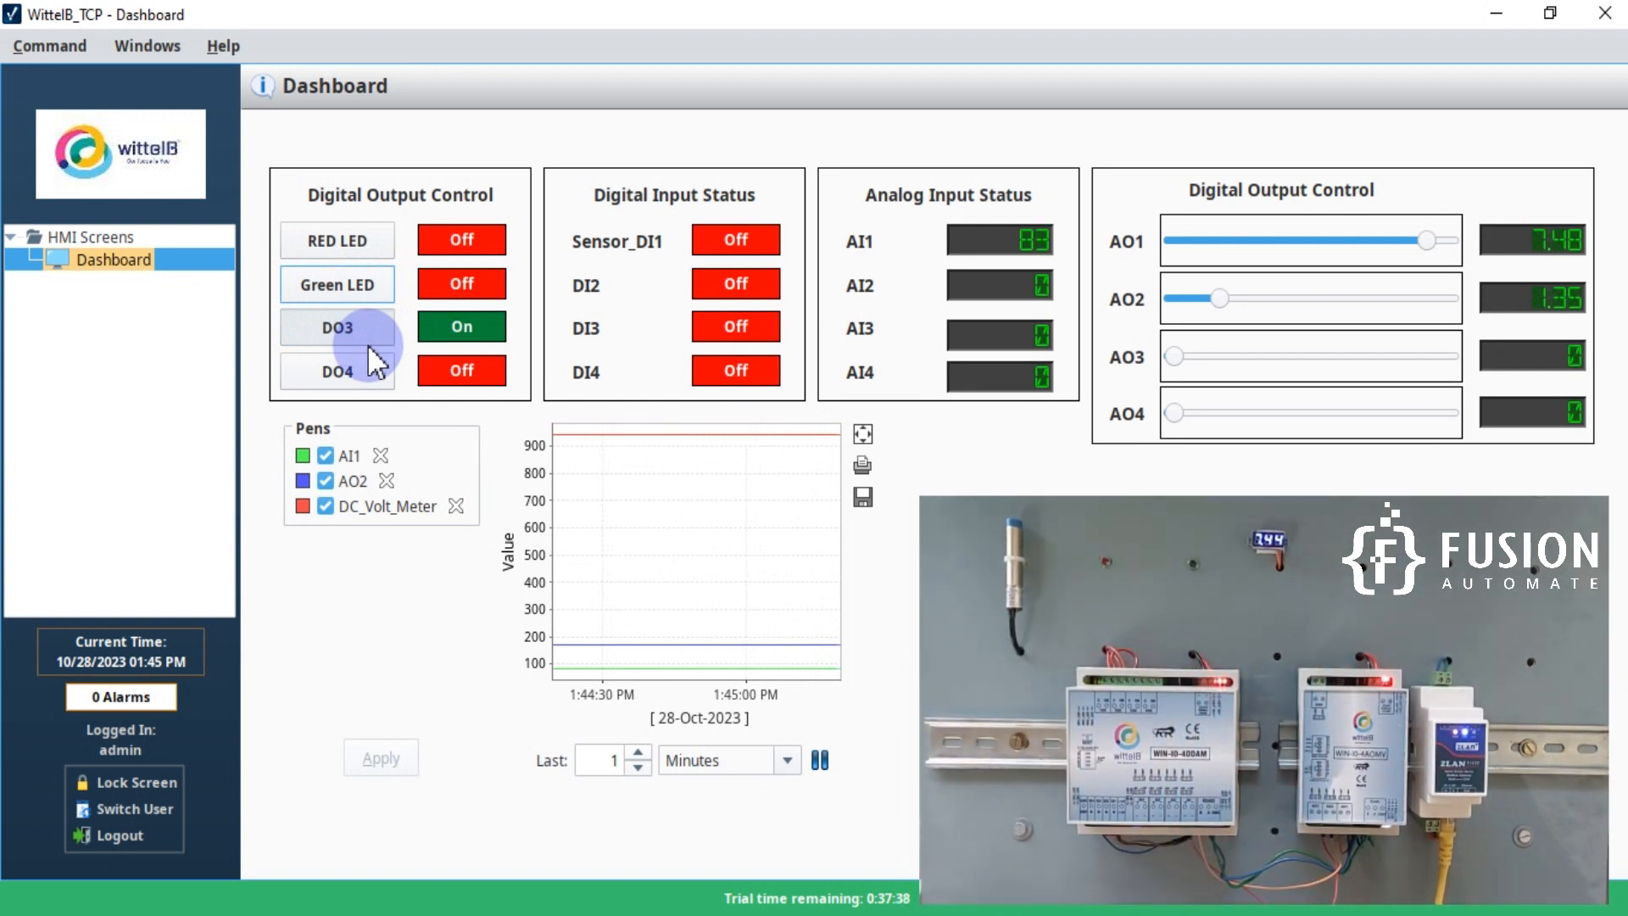
{"action": "left_click", "coordinate": [368, 344]}
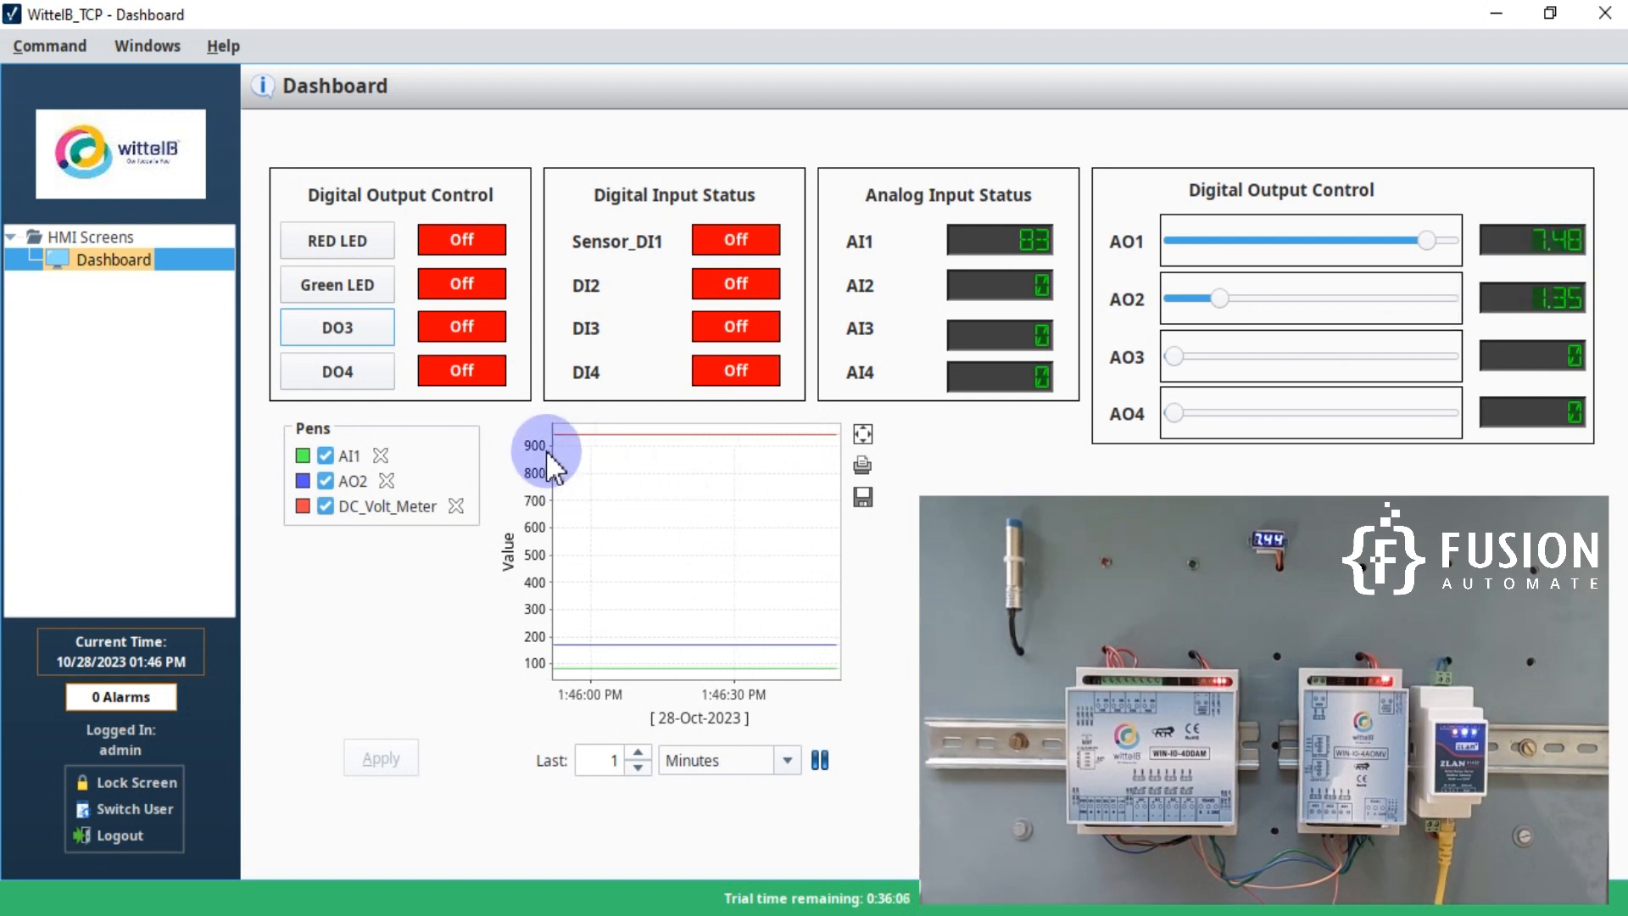
Set analog output AO1 to 2.7 and view the trend chart maximized before restoring its size
{"action": "left_click", "coordinate": [587, 436]}
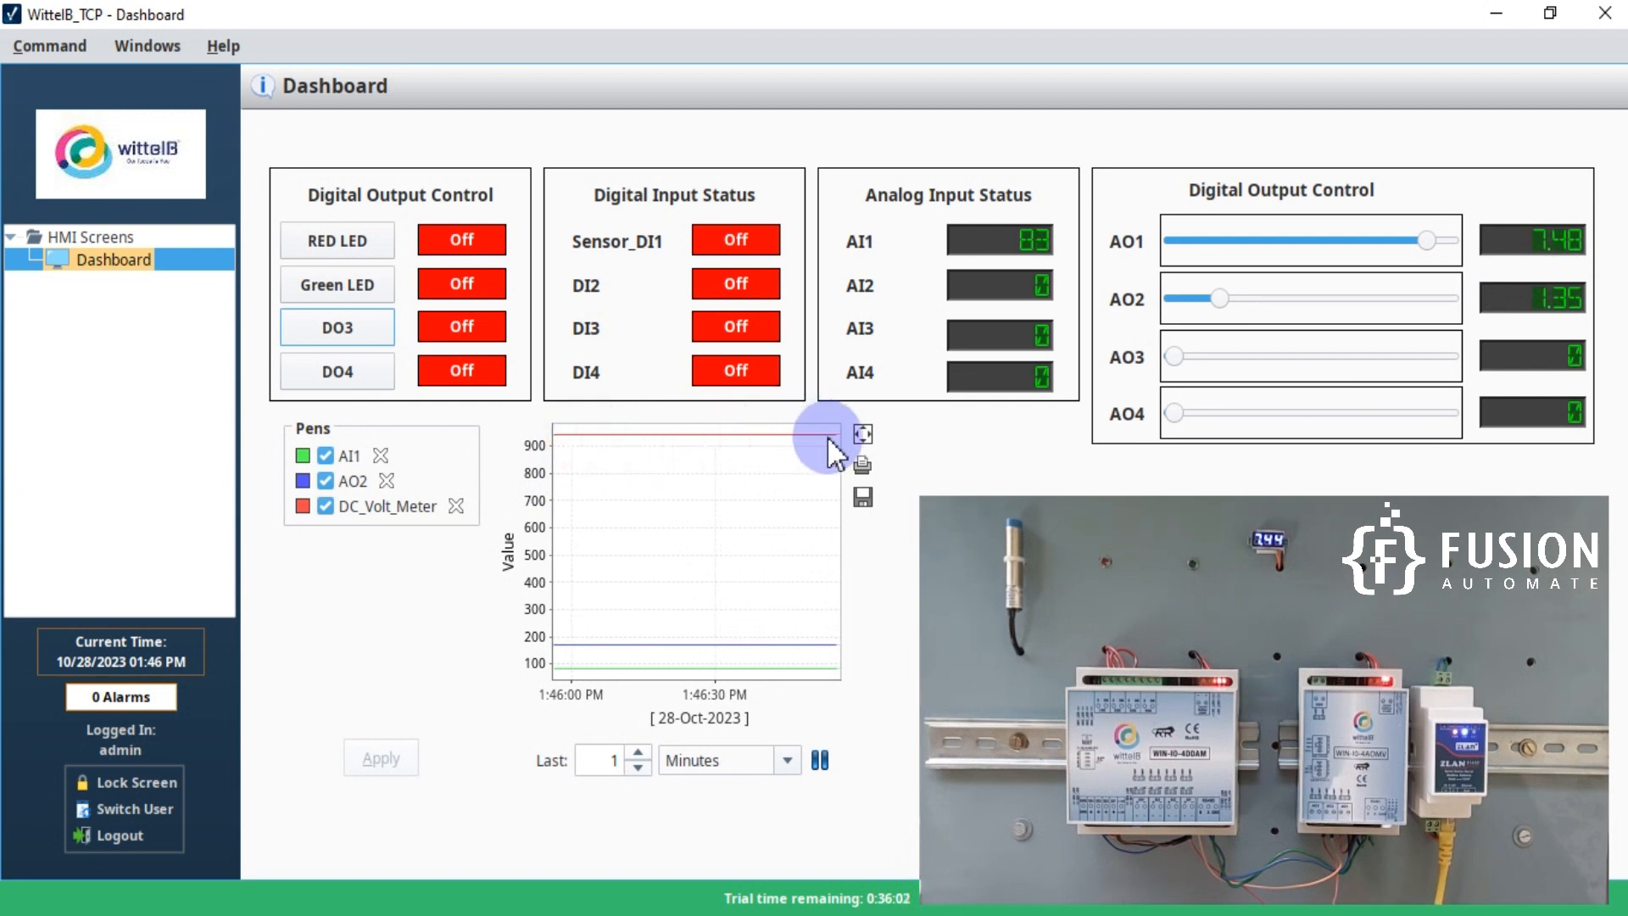
{"action": "mouse_move", "coordinate": [827, 435]}
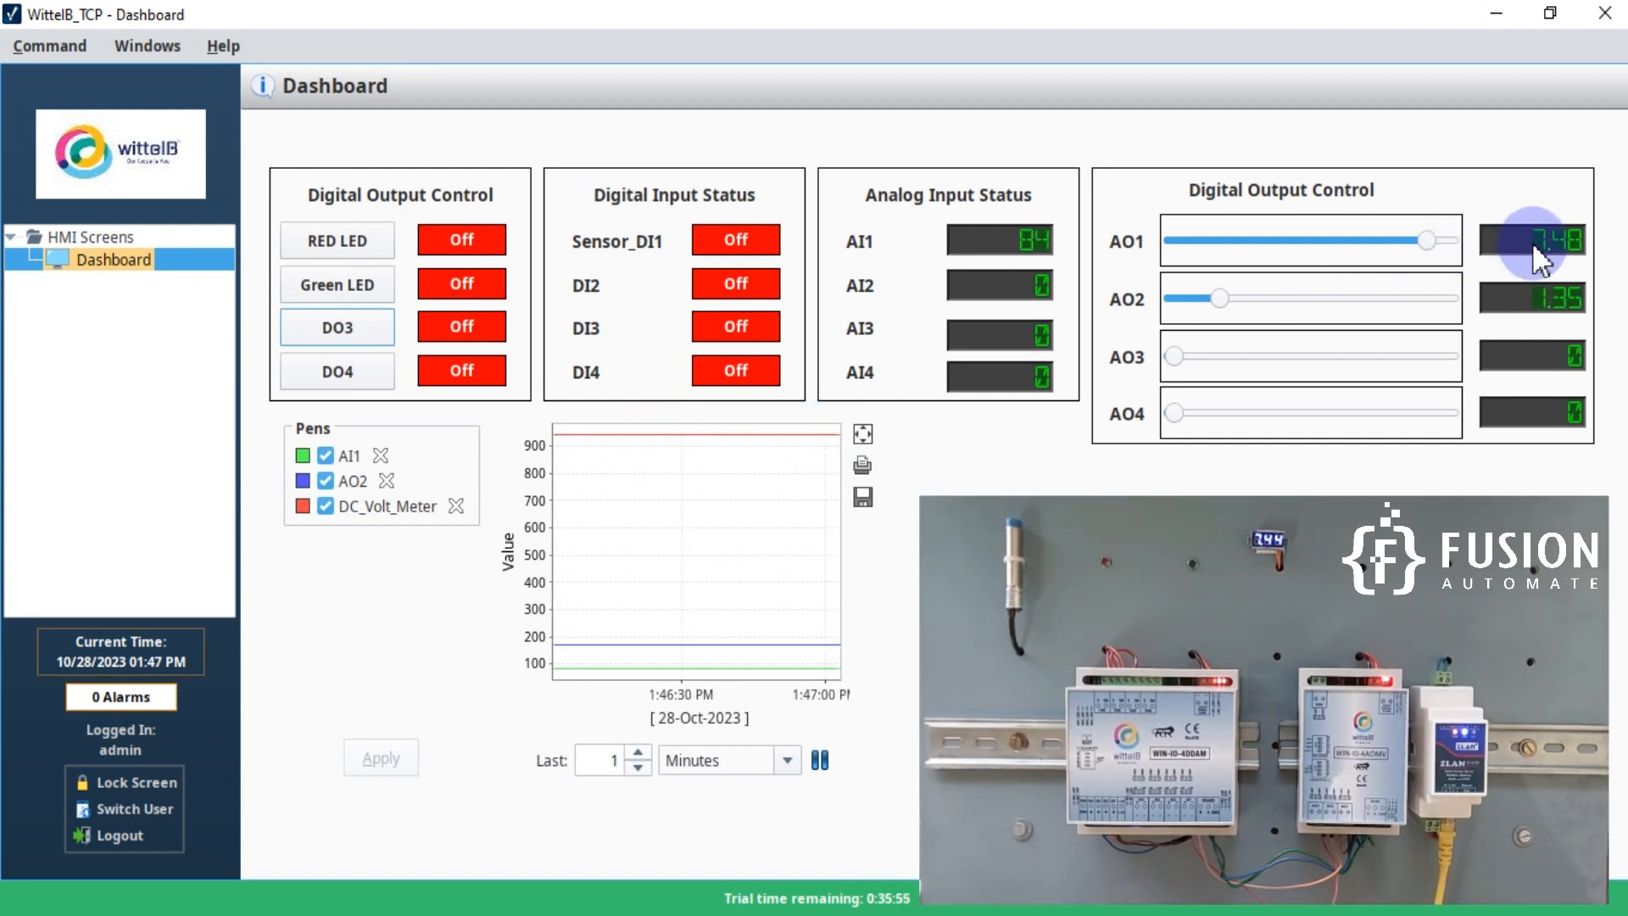
{"action": "left_click_drag", "start_coordinate": [1427, 241], "coordinate": [1264, 239]}
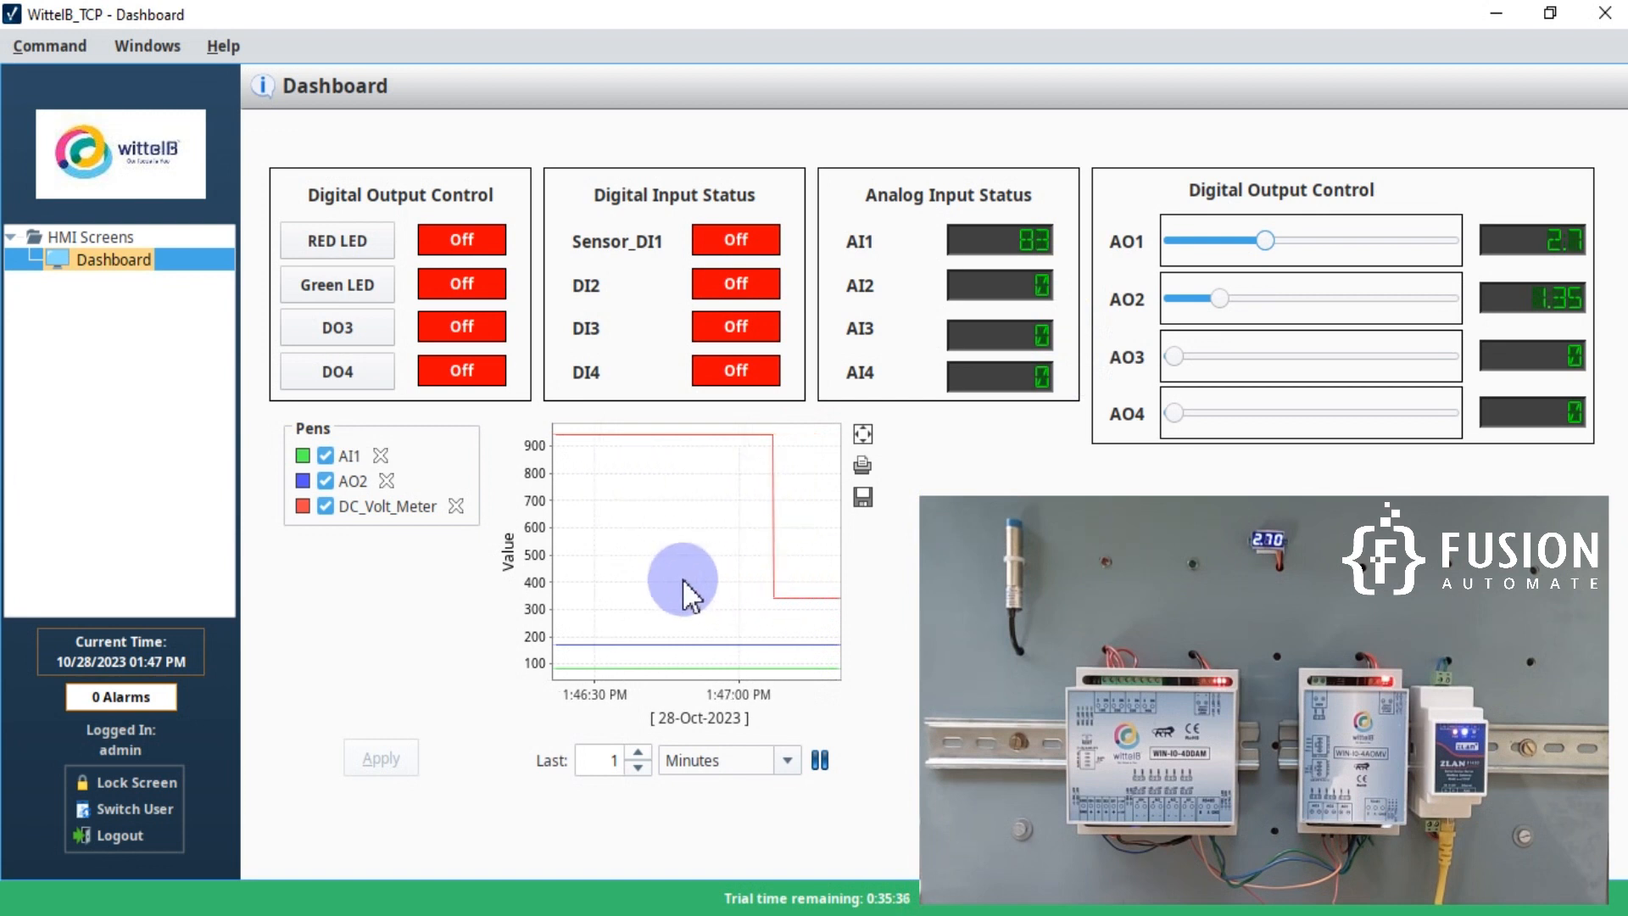
{"action": "left_click", "coordinate": [863, 434]}
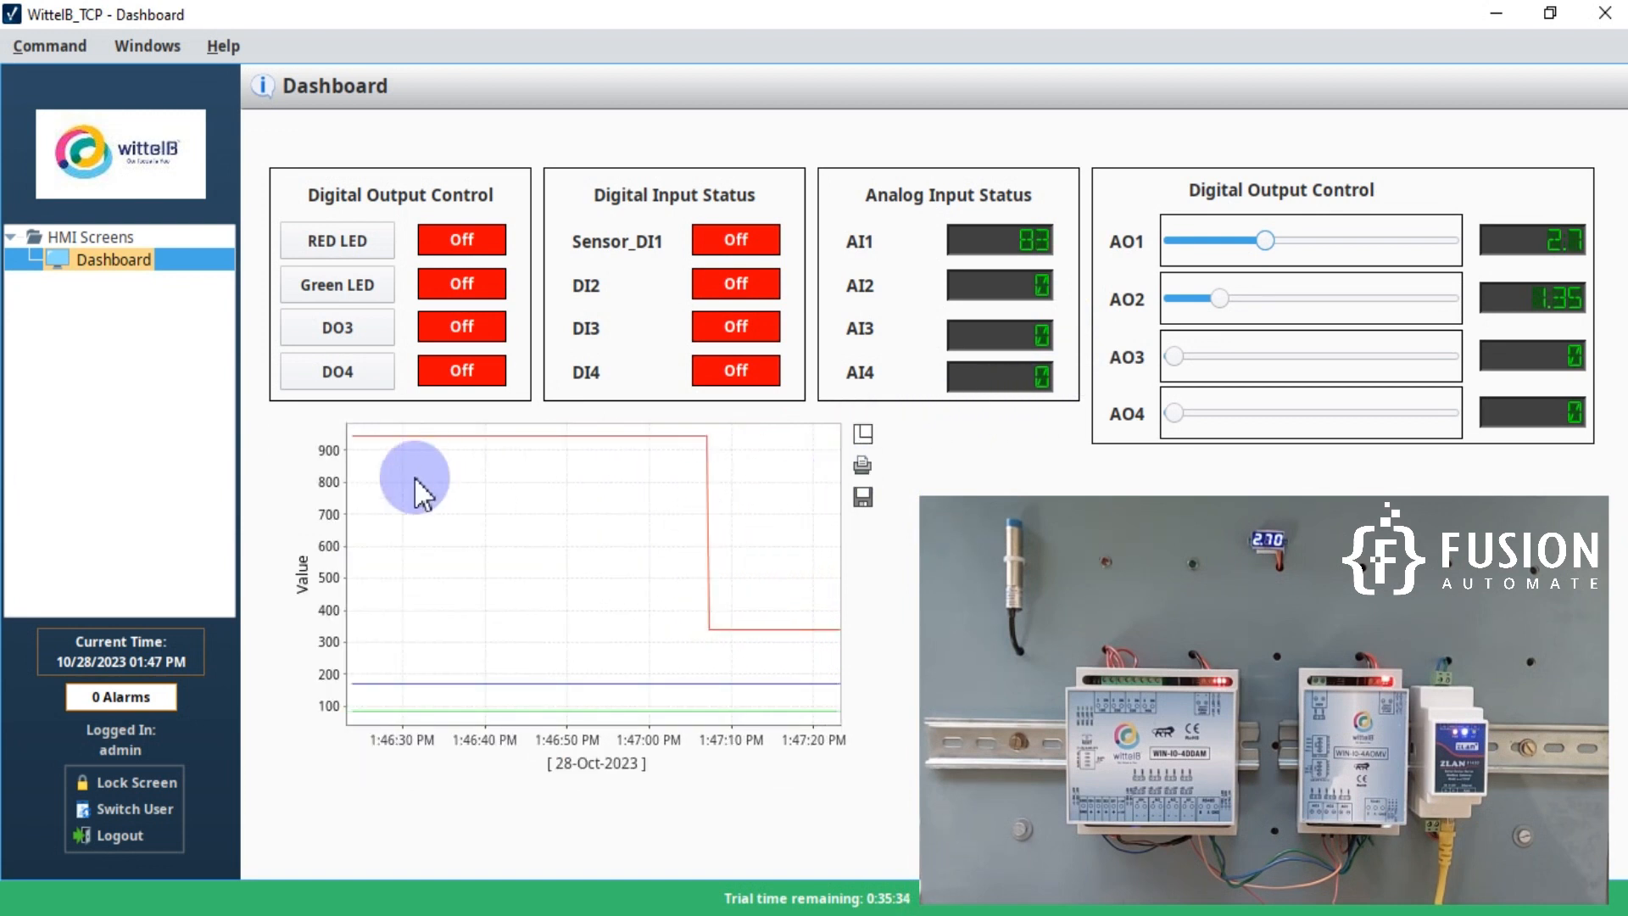
{"action": "left_click", "coordinate": [863, 433]}
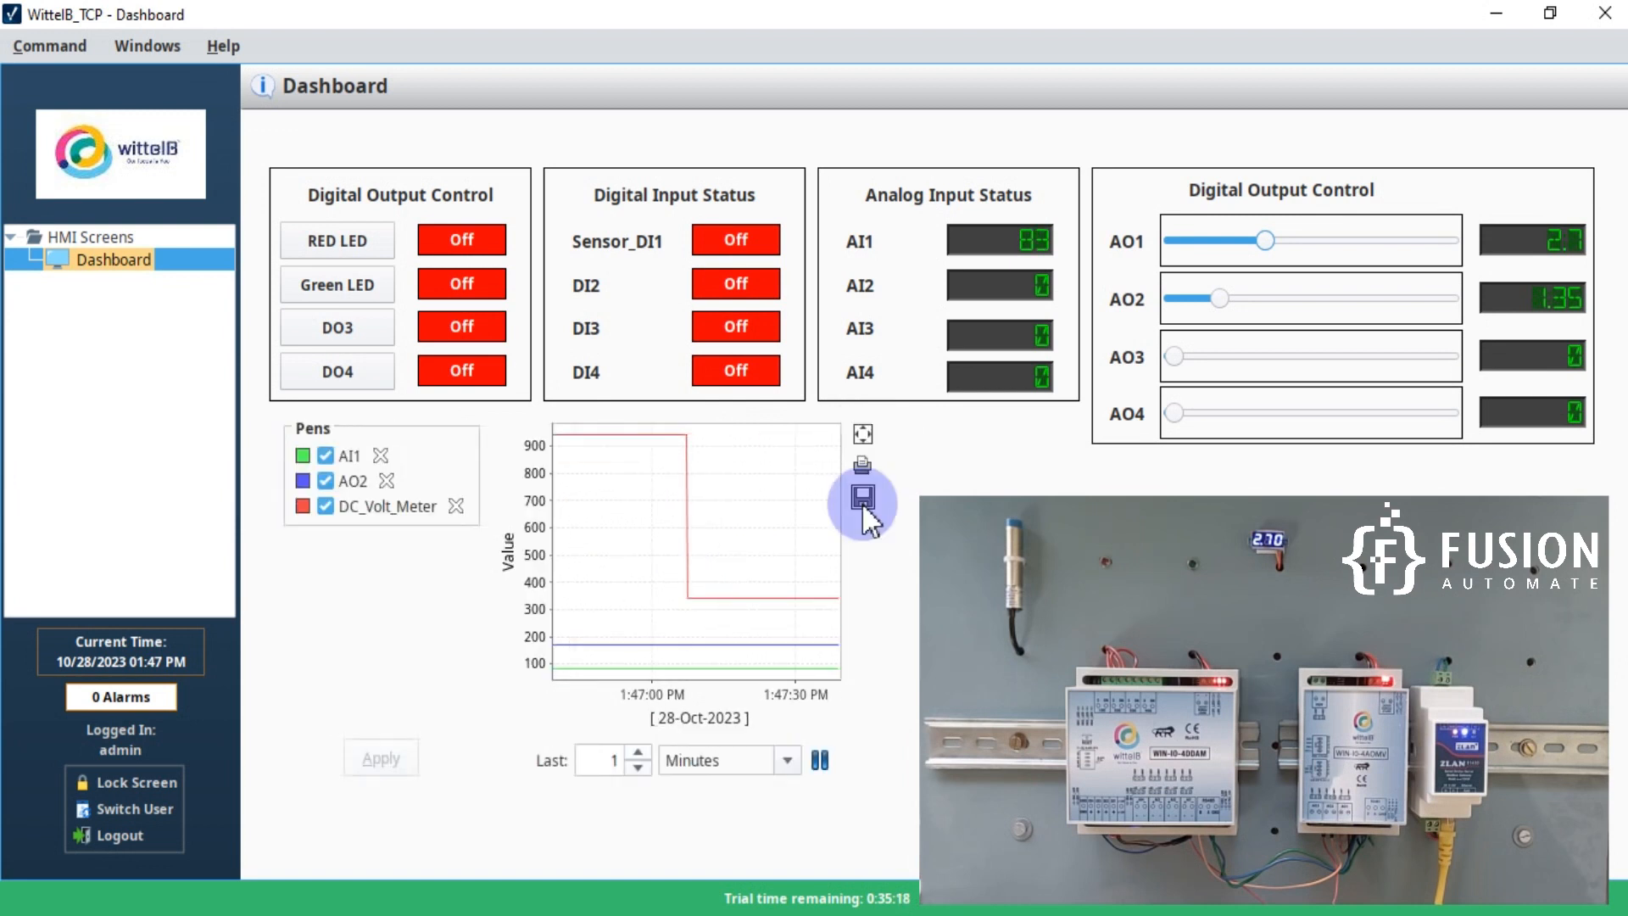
Look at the trend chart's Excel save options and print dialog, closing both without saving or printing
{"action": "left_click", "coordinate": [866, 500]}
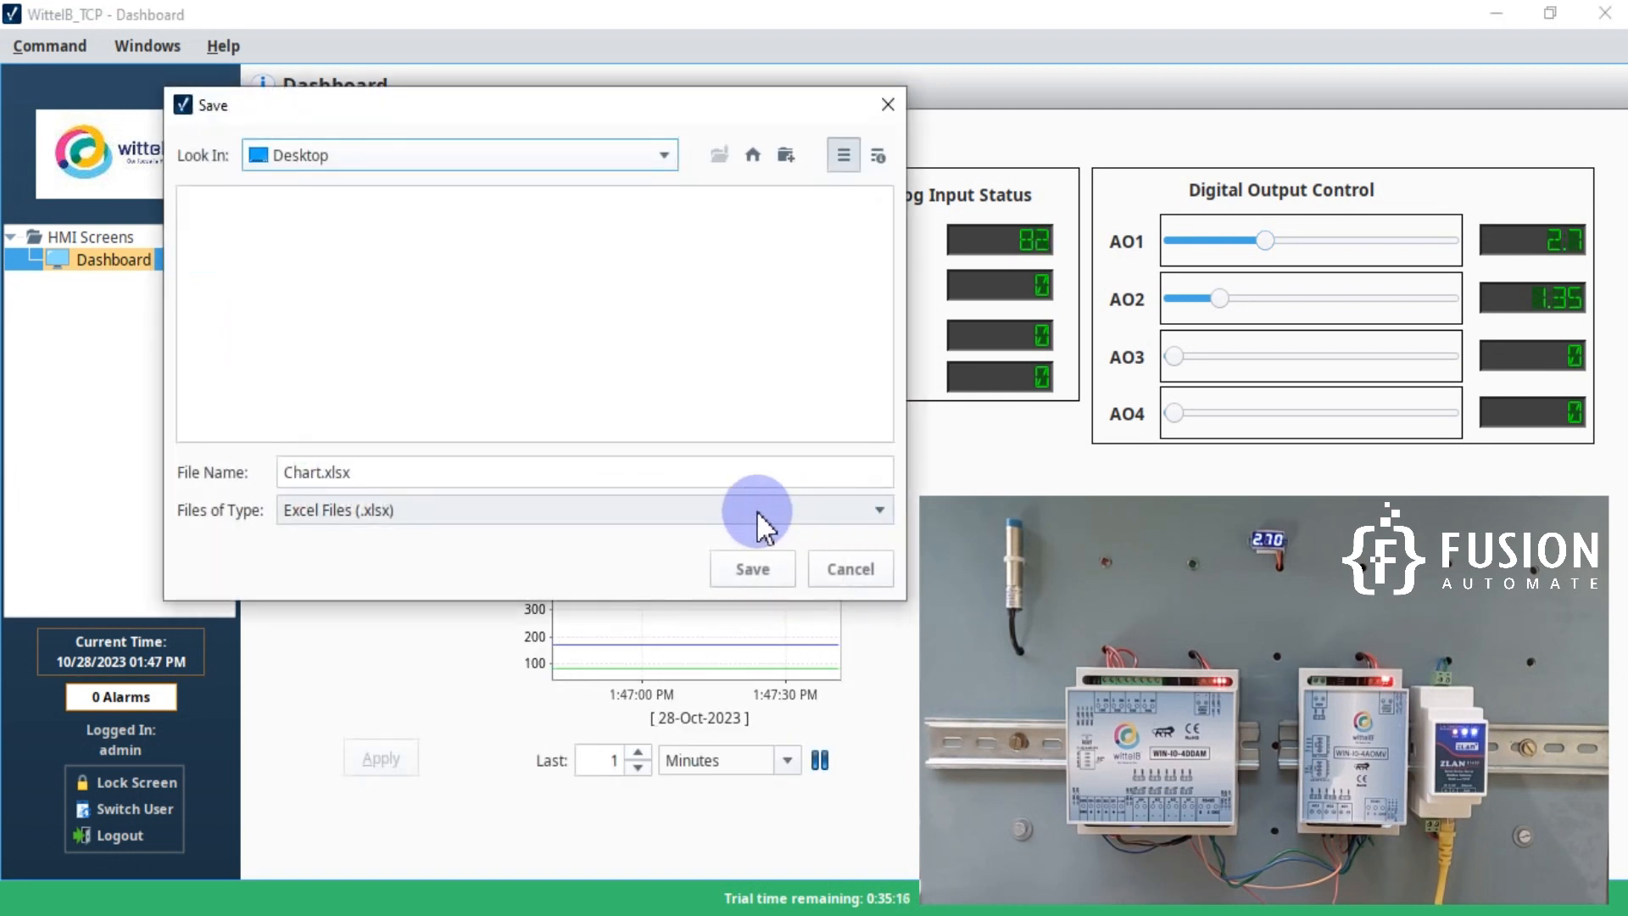
{"action": "left_click", "coordinate": [673, 510]}
{"action": "left_click", "coordinate": [679, 538]}
{"action": "left_click", "coordinate": [847, 567]}
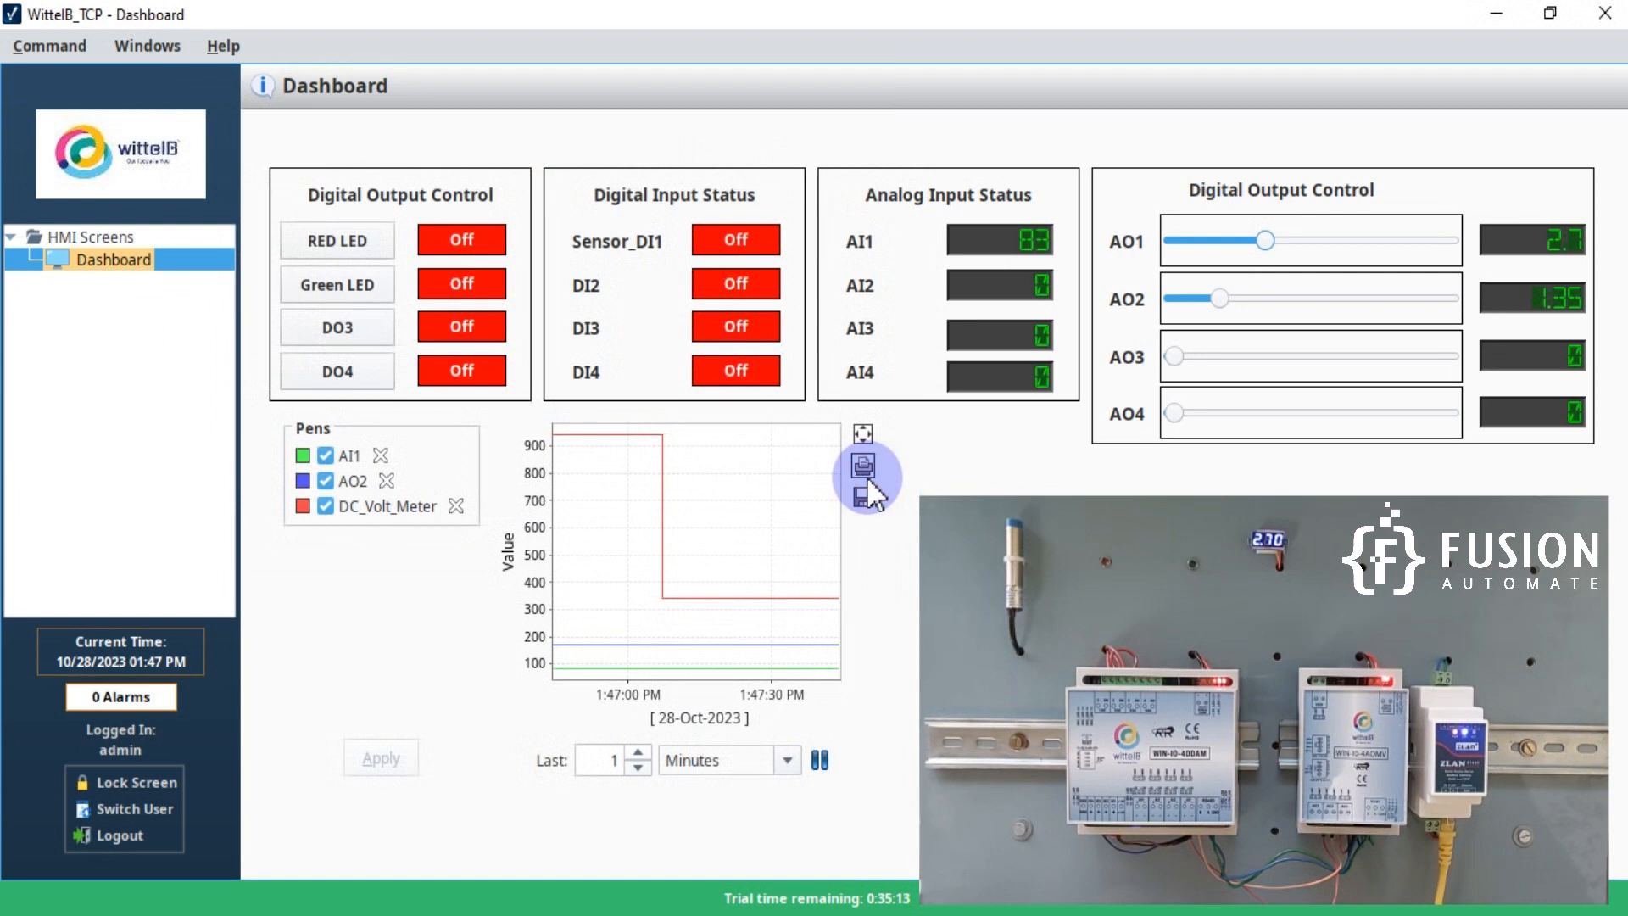
{"action": "left_click", "coordinate": [864, 474]}
{"action": "left_click_drag", "start_coordinate": [820, 354], "coordinate": [556, 205]}
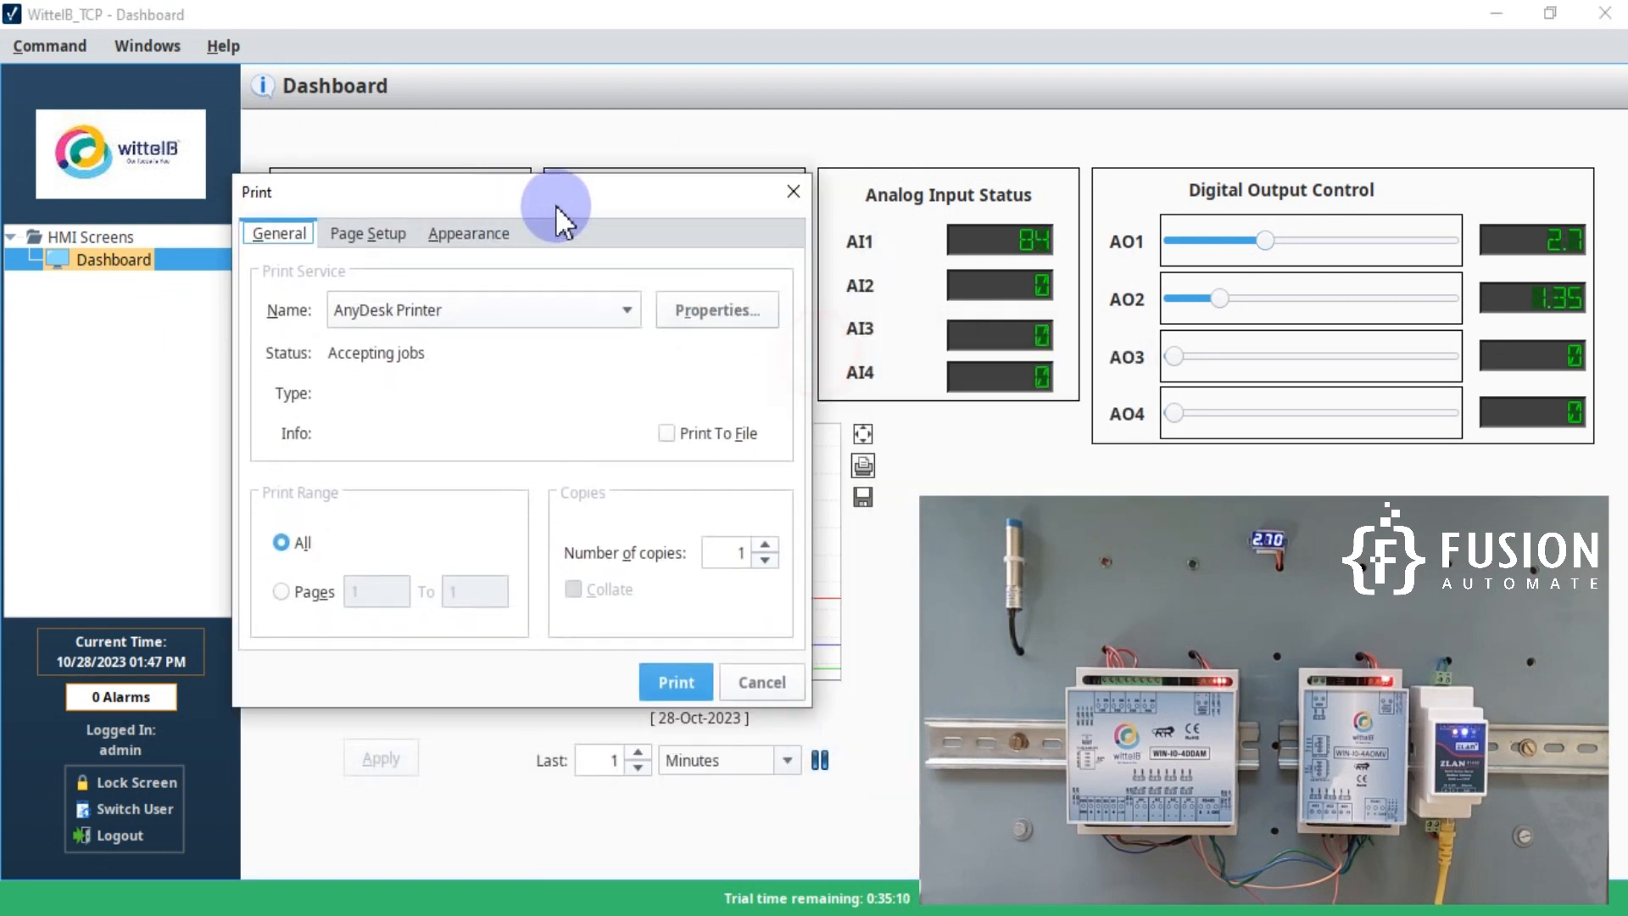
{"action": "left_click", "coordinate": [791, 192]}
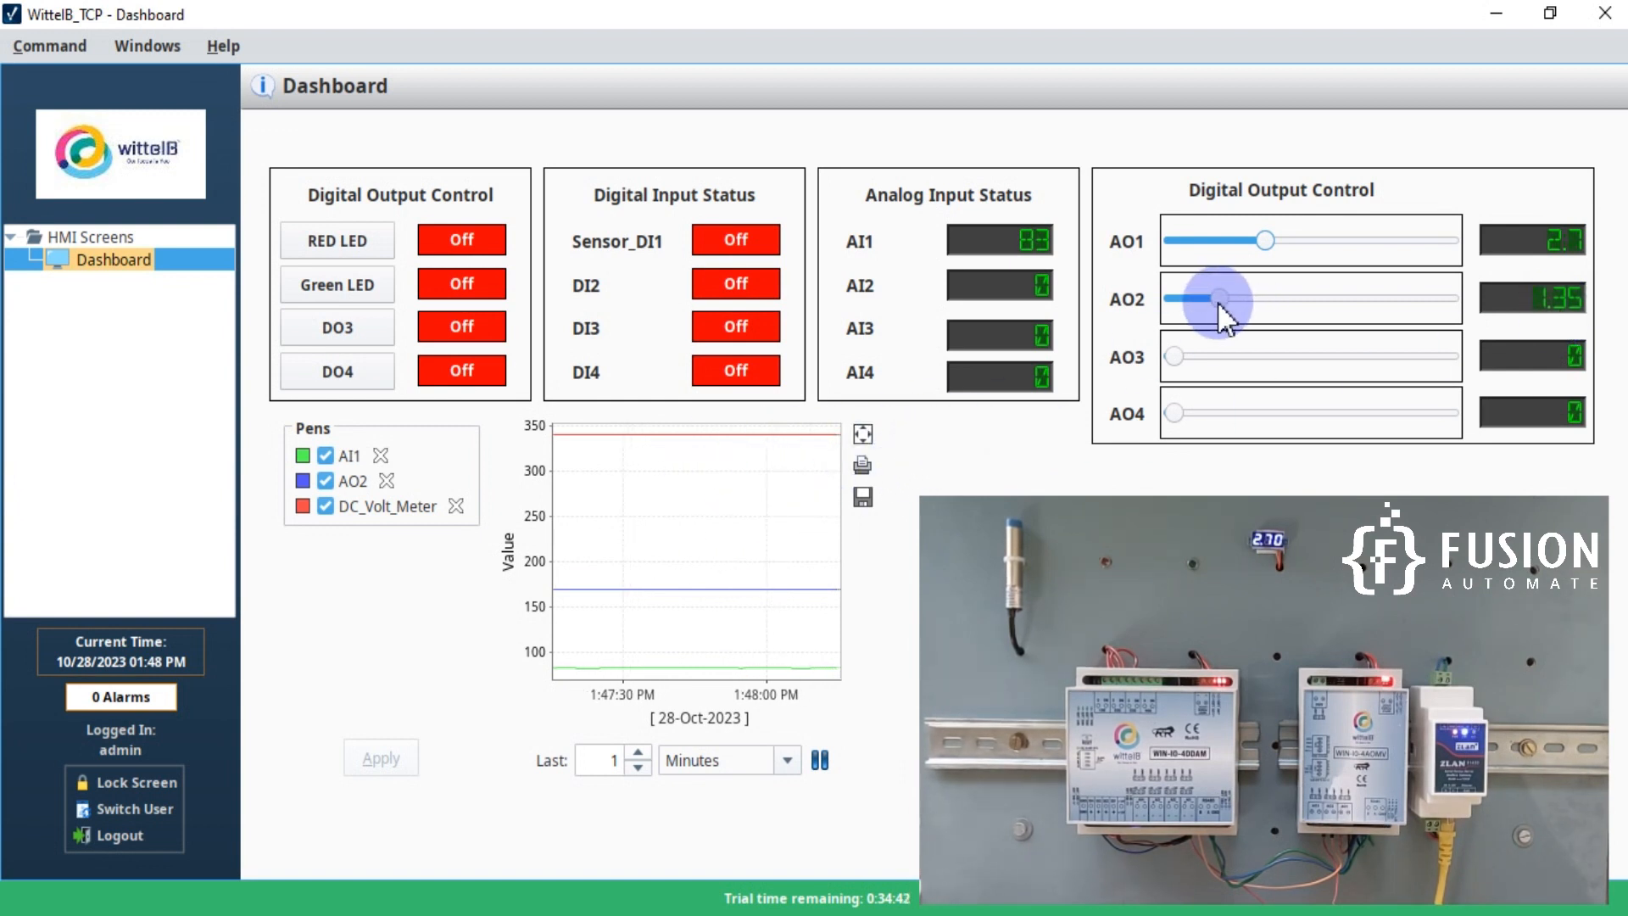
Set analog output AO2 to 5.63 and view the trend over the last 1 hour before restoring the range to 1 minute
{"action": "left_click_drag", "start_coordinate": [1219, 302], "coordinate": [1363, 299]}
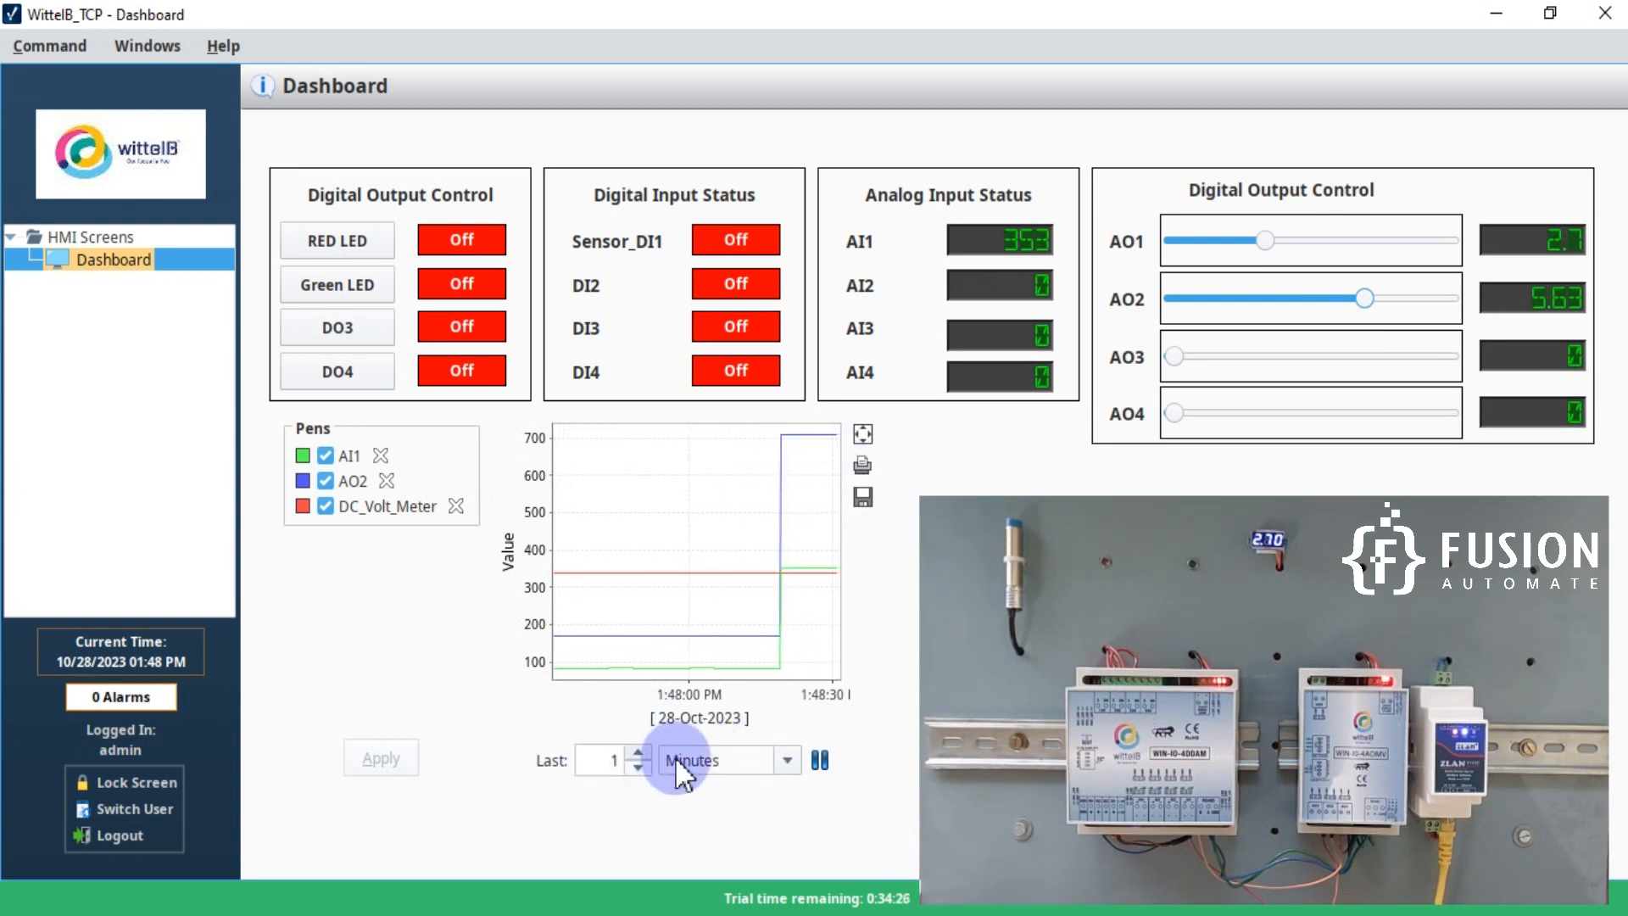
{"action": "left_click", "coordinate": [783, 763]}
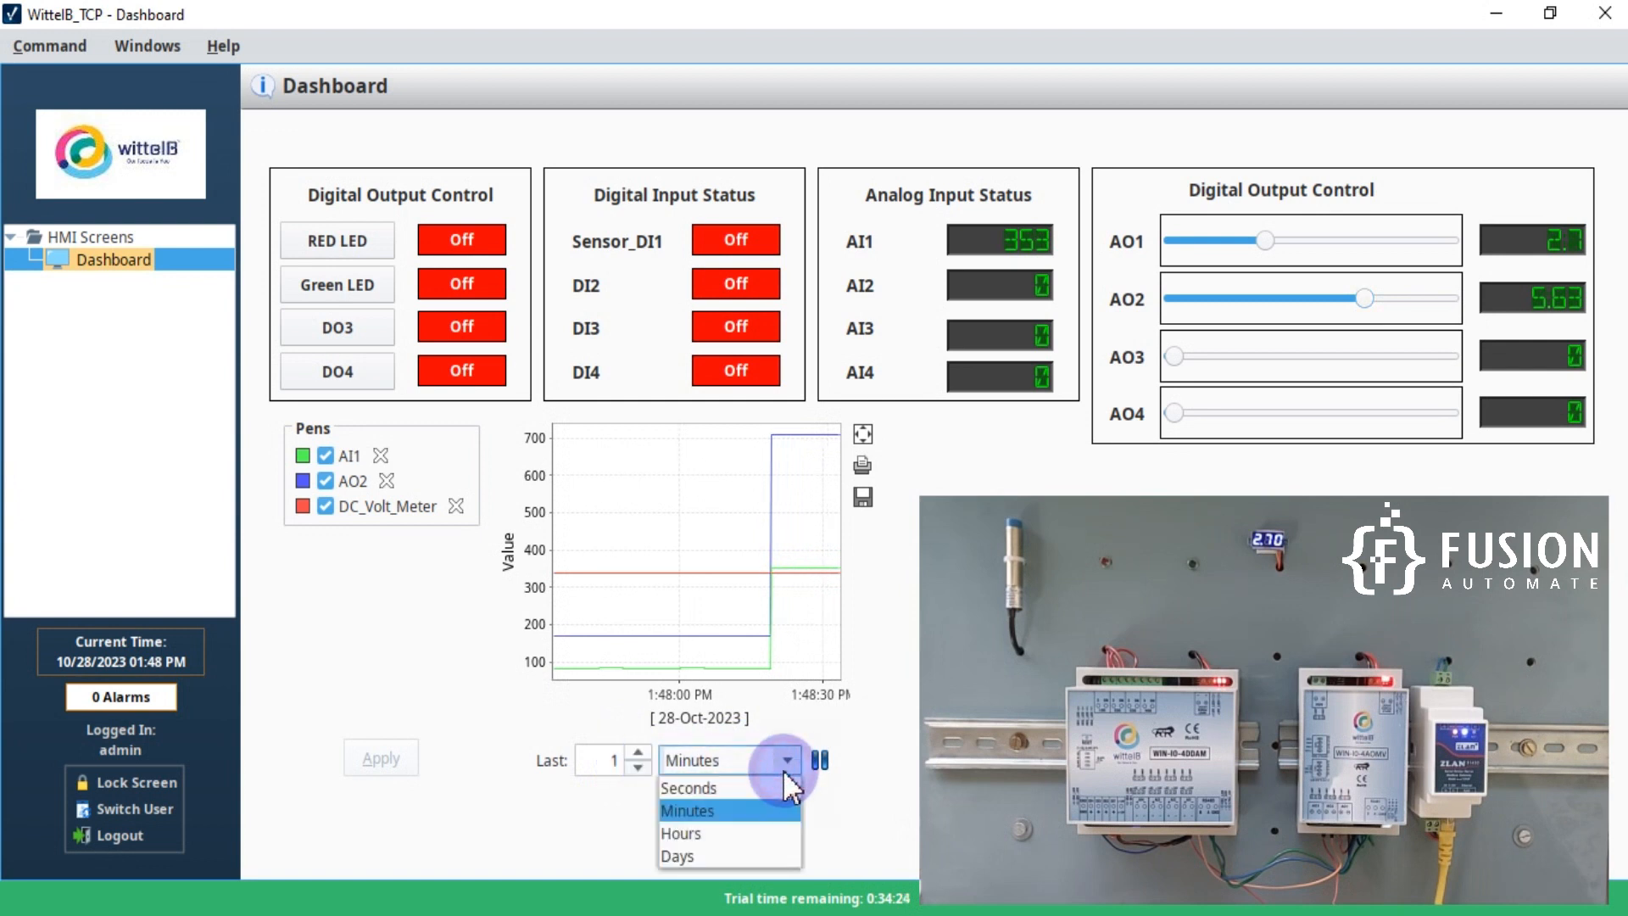
{"action": "left_click", "coordinate": [693, 835]}
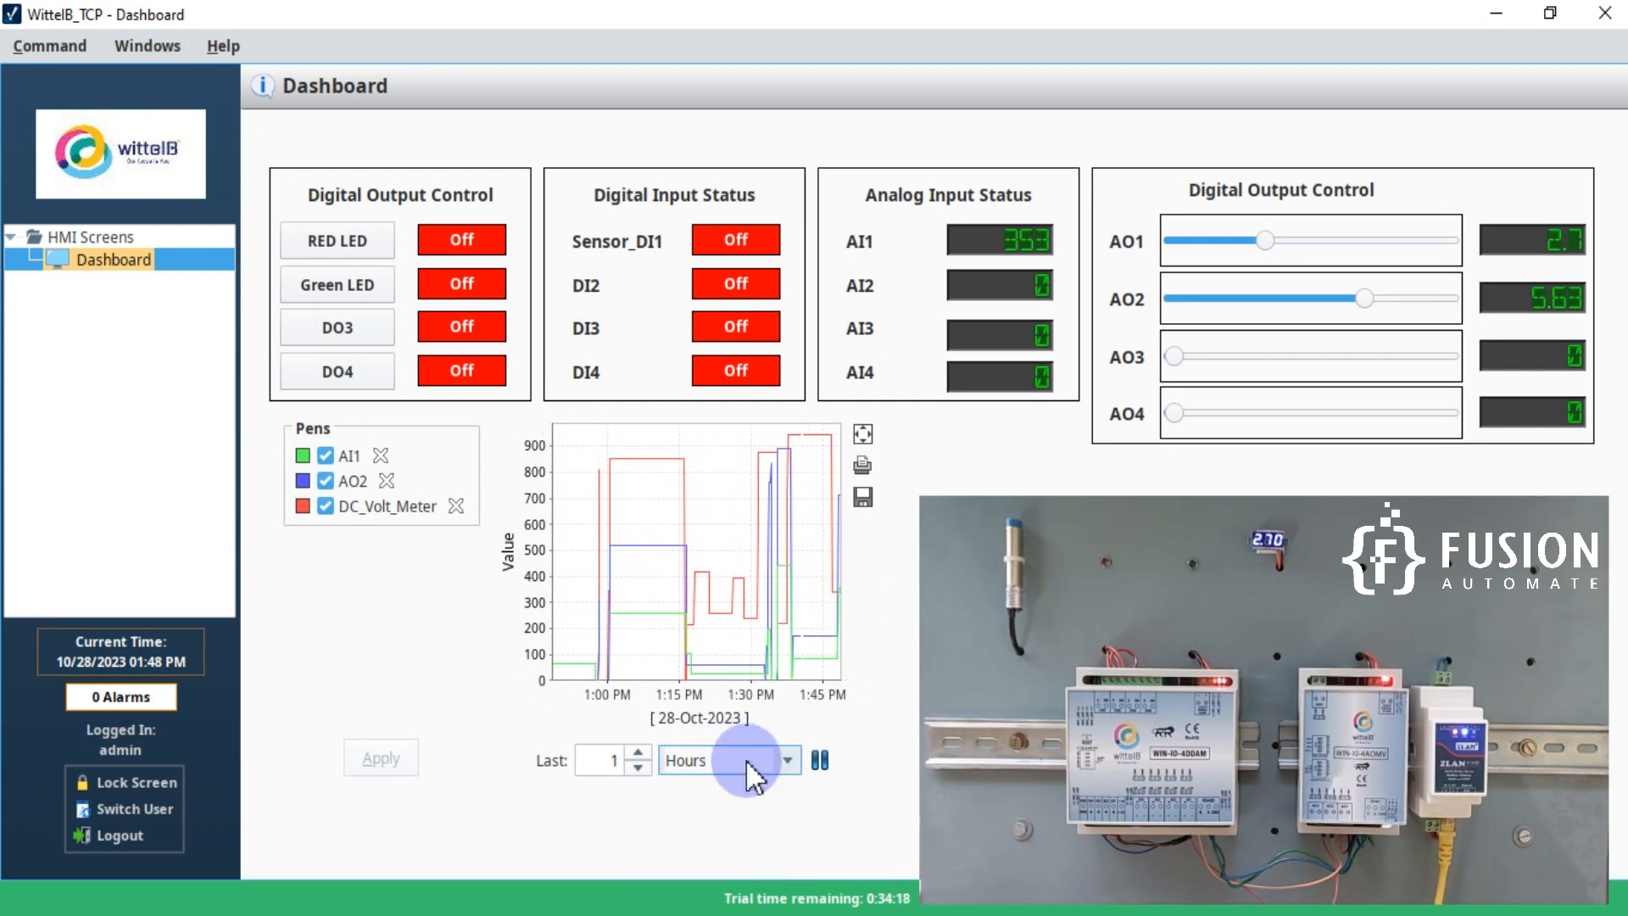
{"action": "left_click", "coordinate": [756, 761]}
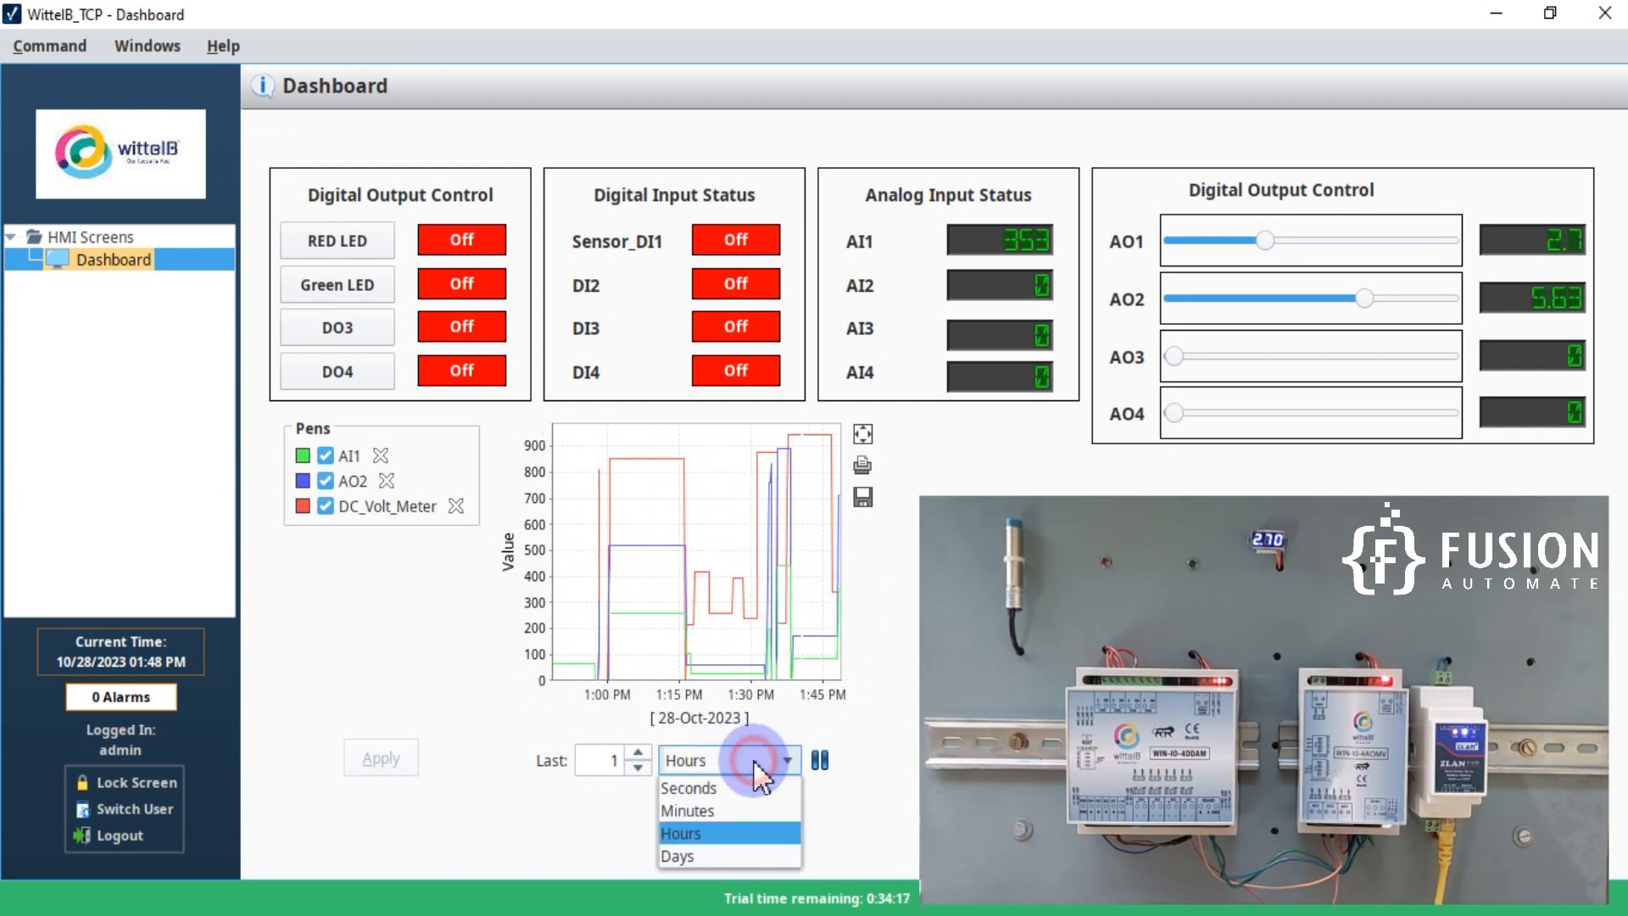
{"action": "left_click", "coordinate": [725, 806]}
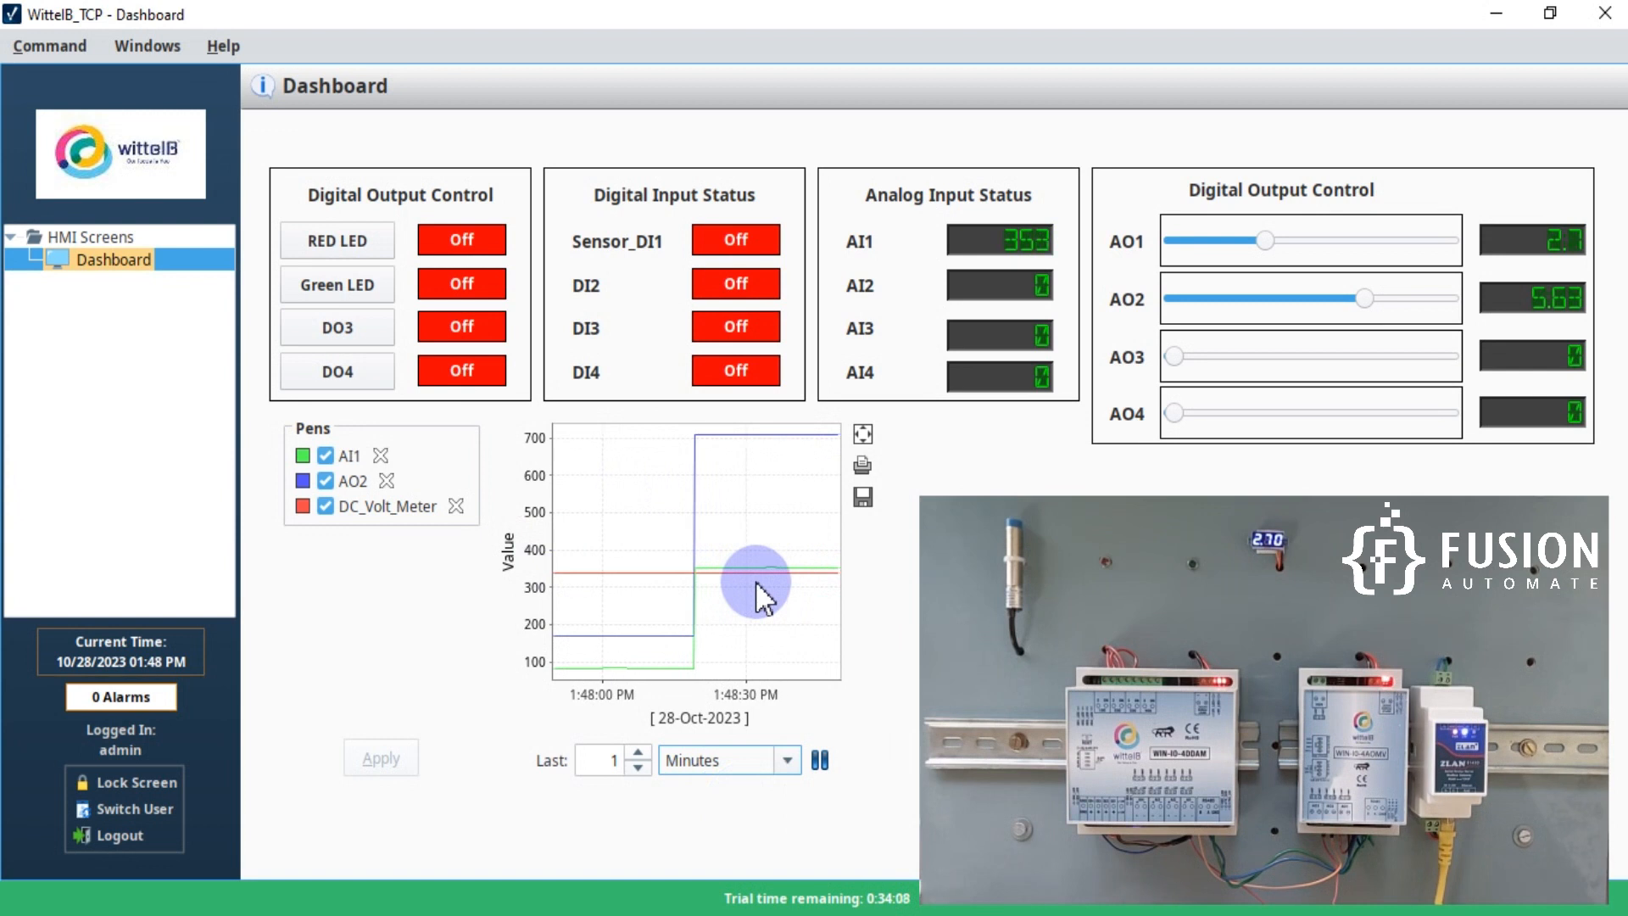
Review the Dashboard window in Ignition Designer and the gateway's OPC UA device connections, ending on the WittelB_TCP client dashboard
{"action": "left_click", "coordinate": [592, 915]}
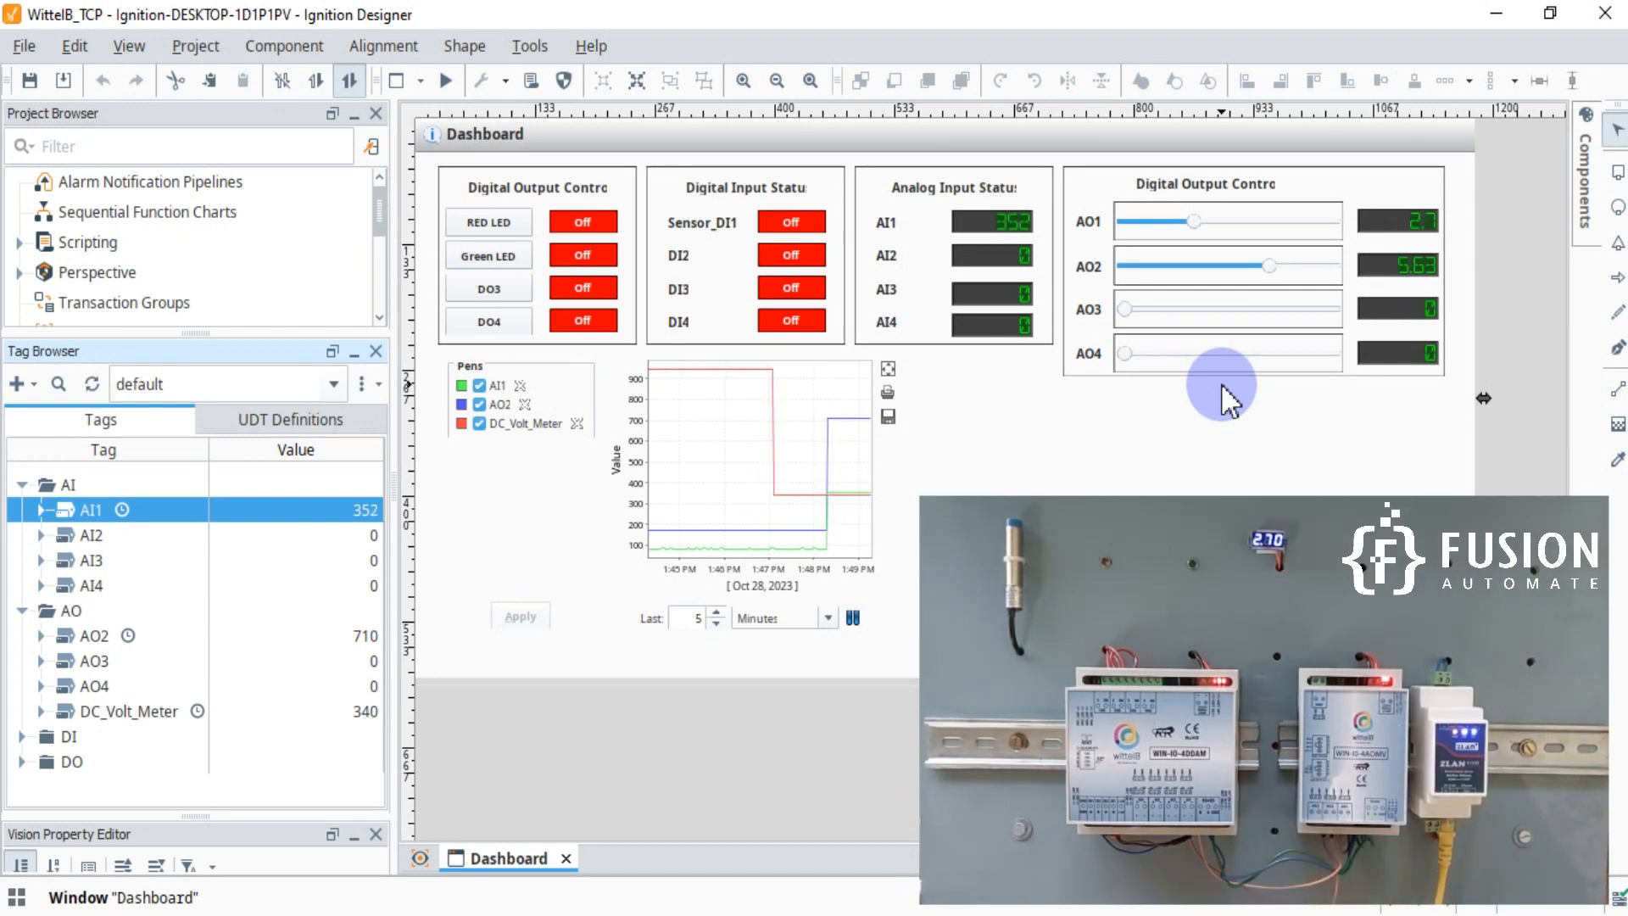
{"action": "key", "text": "alt+Tab"}
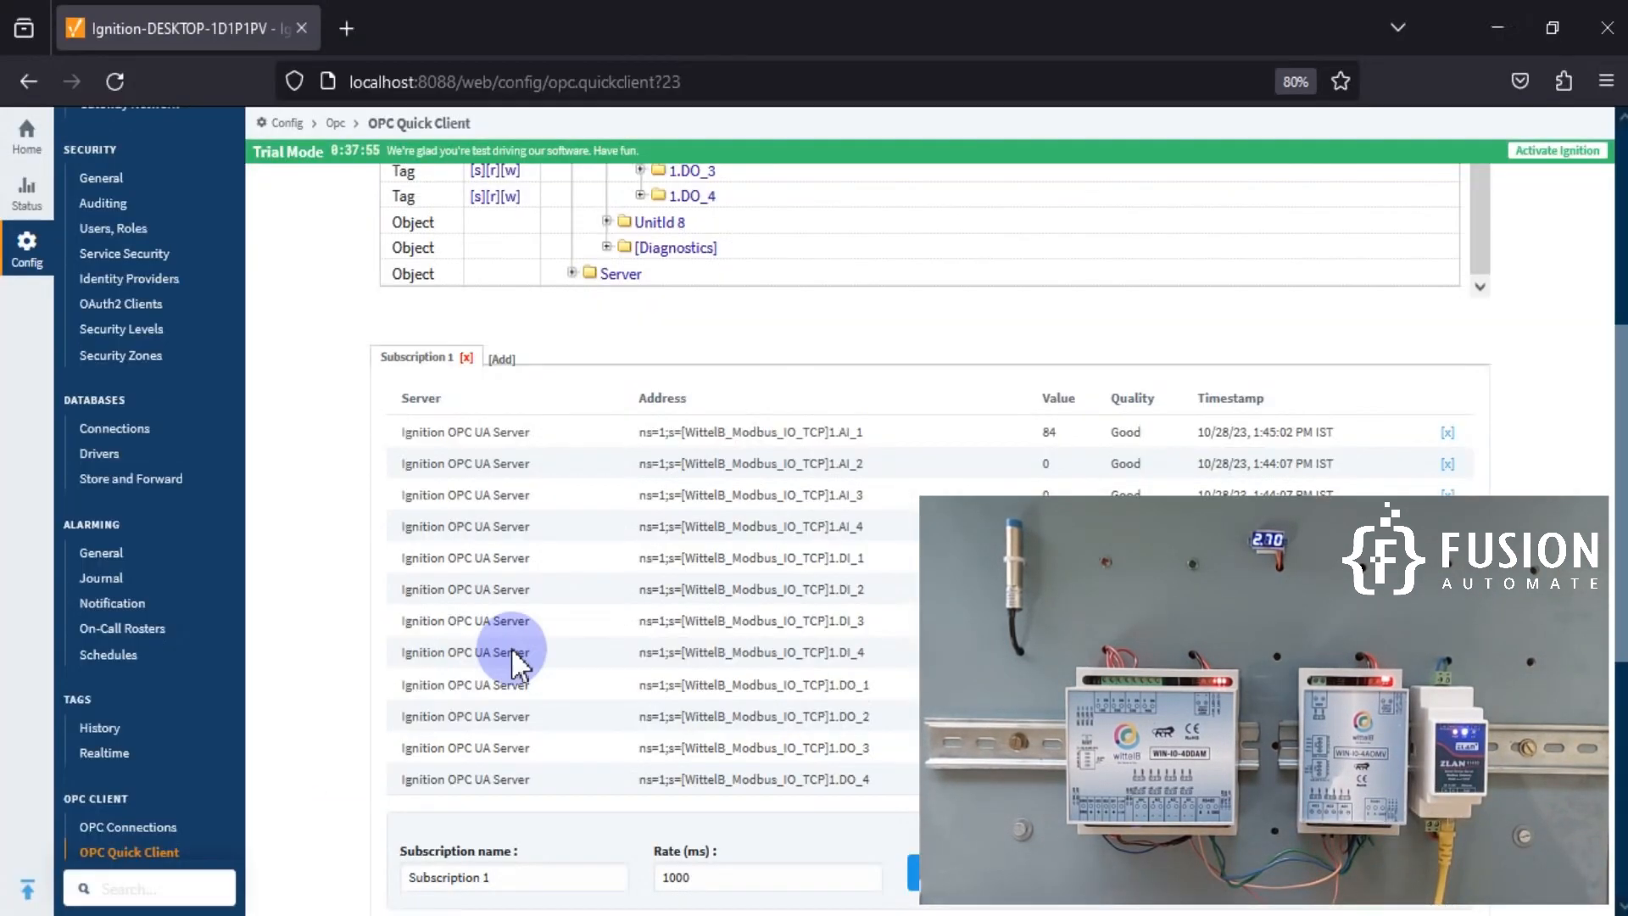
{"action": "scroll", "coordinate": [166, 596], "scroll_direction": "down", "scroll_amount": 3}
{"action": "left_click", "coordinate": [152, 608]}
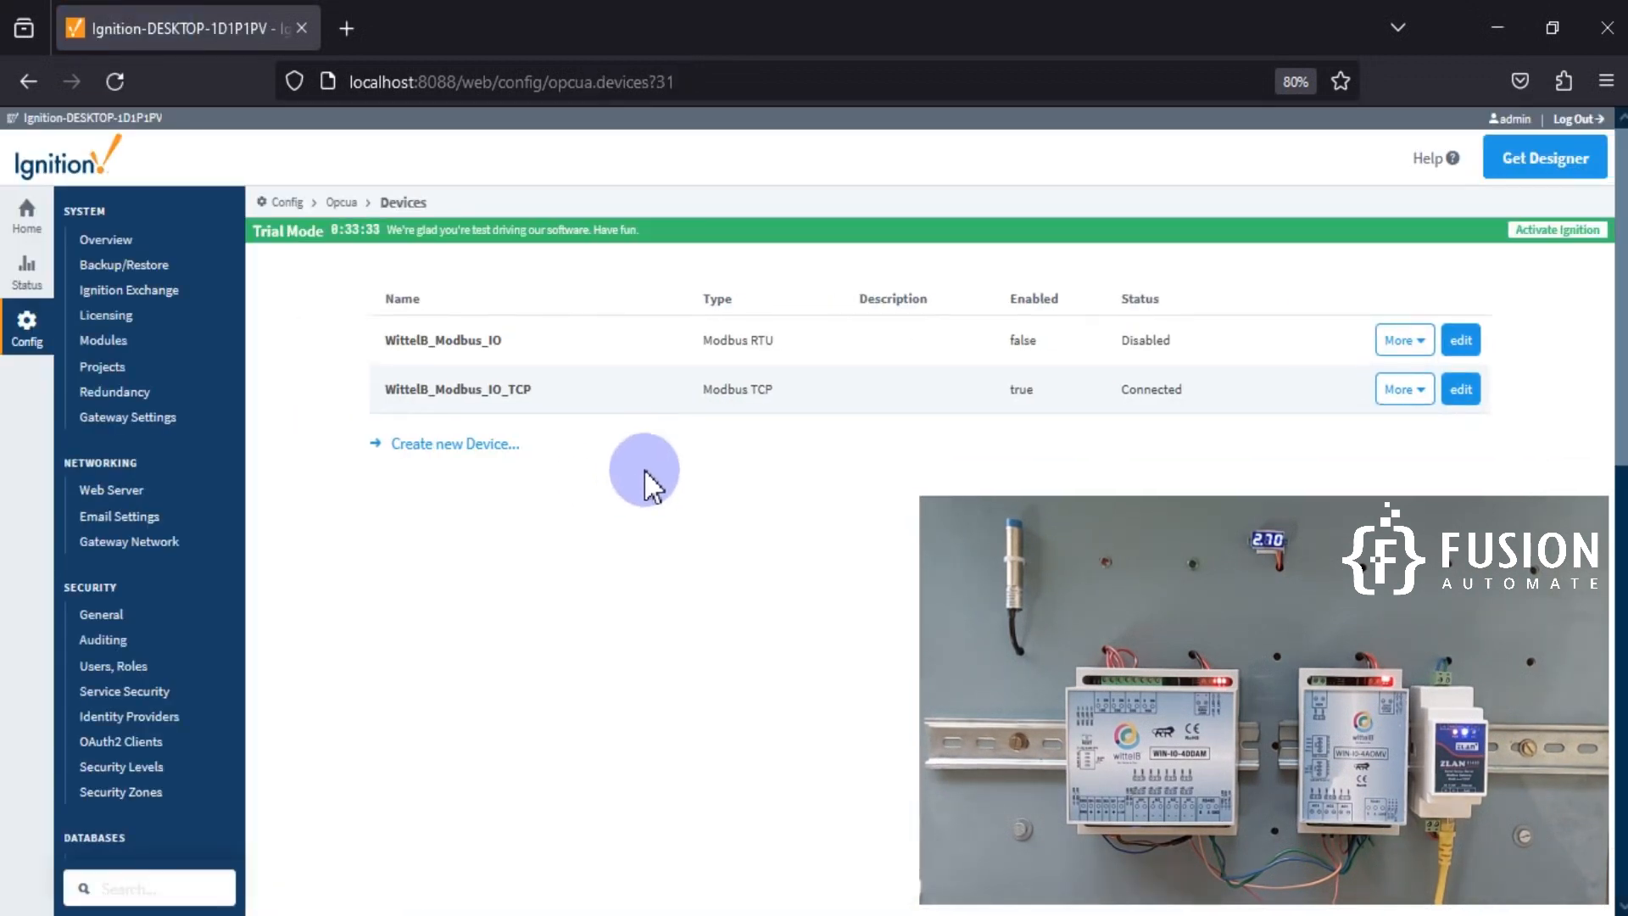
{"action": "left_click", "coordinate": [1496, 28]}
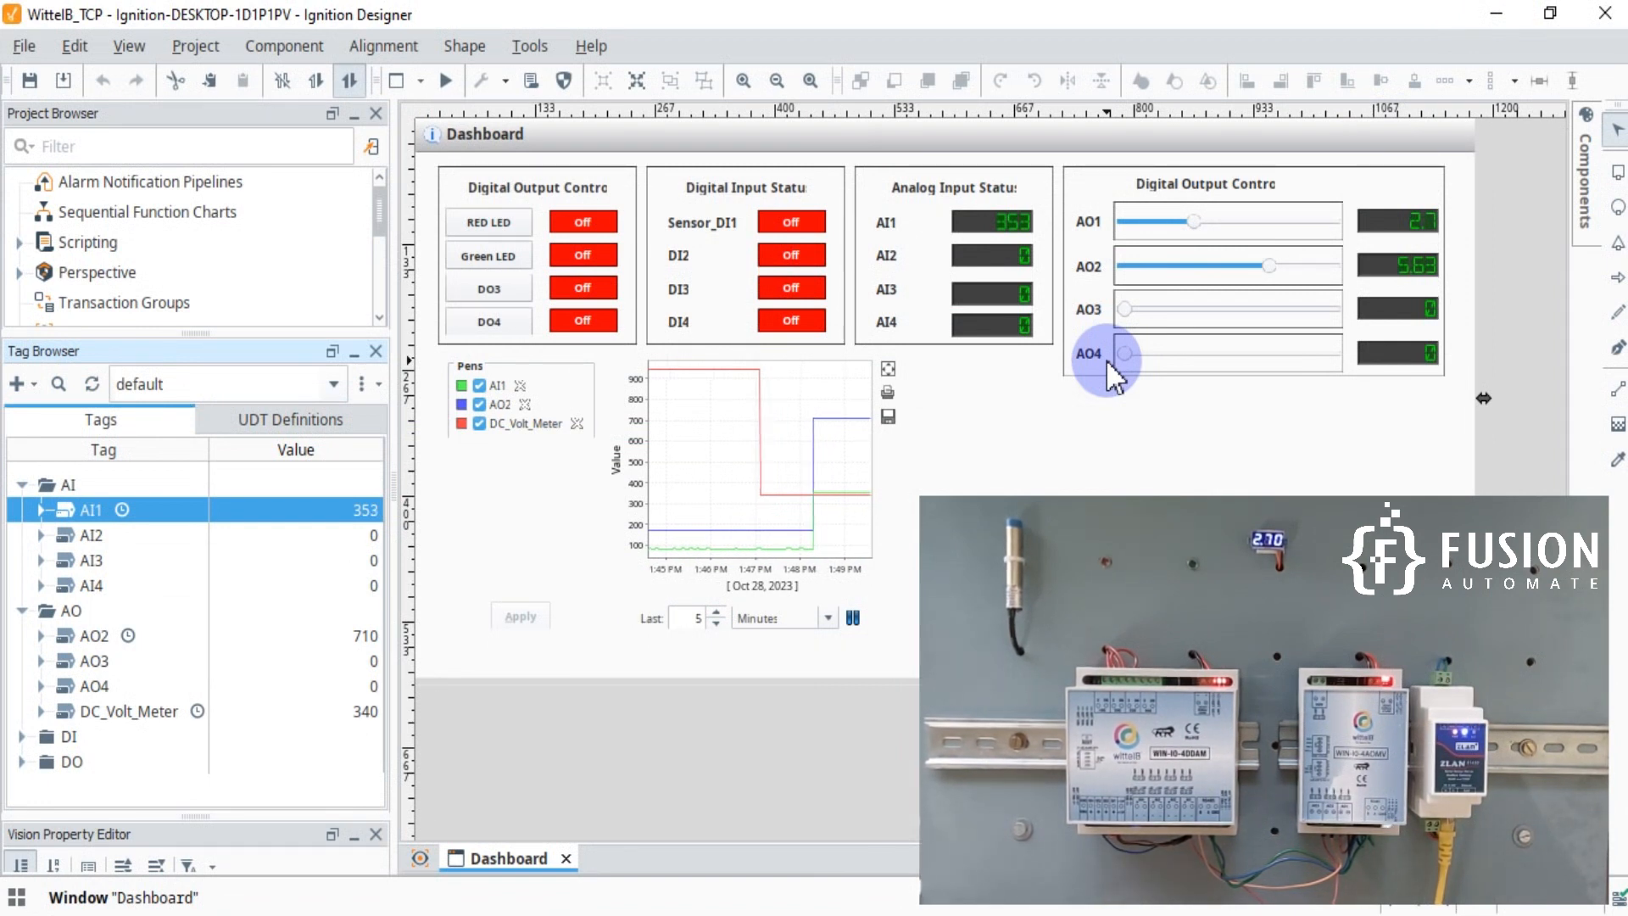
{"action": "left_click", "coordinate": [424, 913]}
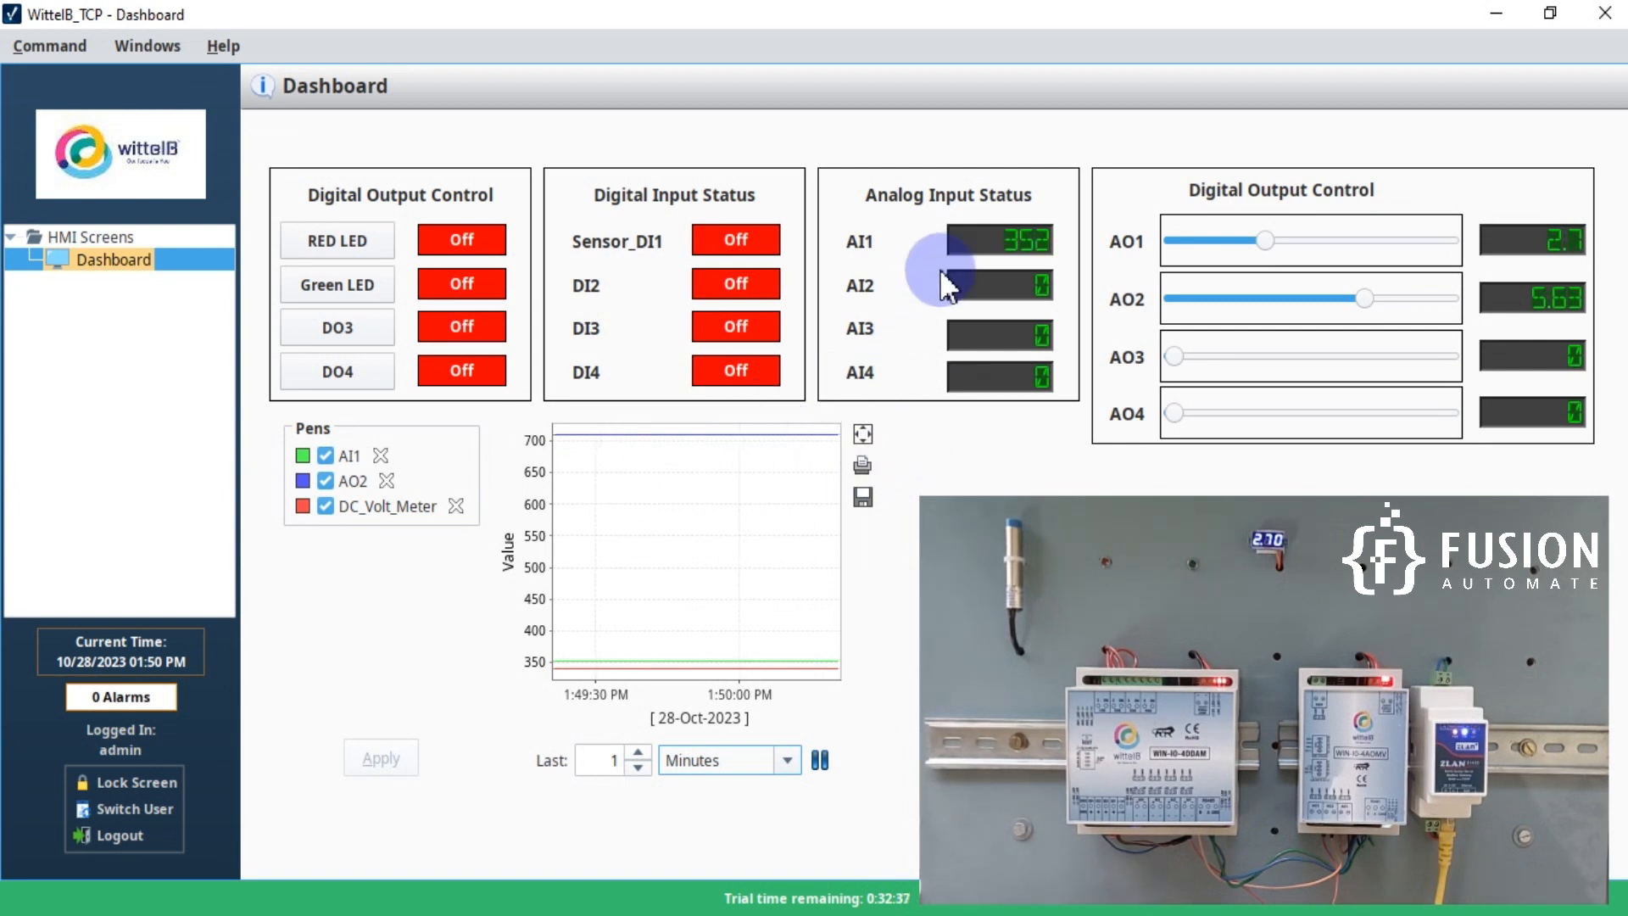
Switch to the gateway's device list in the browser and open the address configuration of WittelB_Modbus_IO_TCP
{"action": "left_click", "coordinate": [1501, 4]}
{"action": "left_click", "coordinate": [1501, 5]}
{"action": "left_click", "coordinate": [23, 444]}
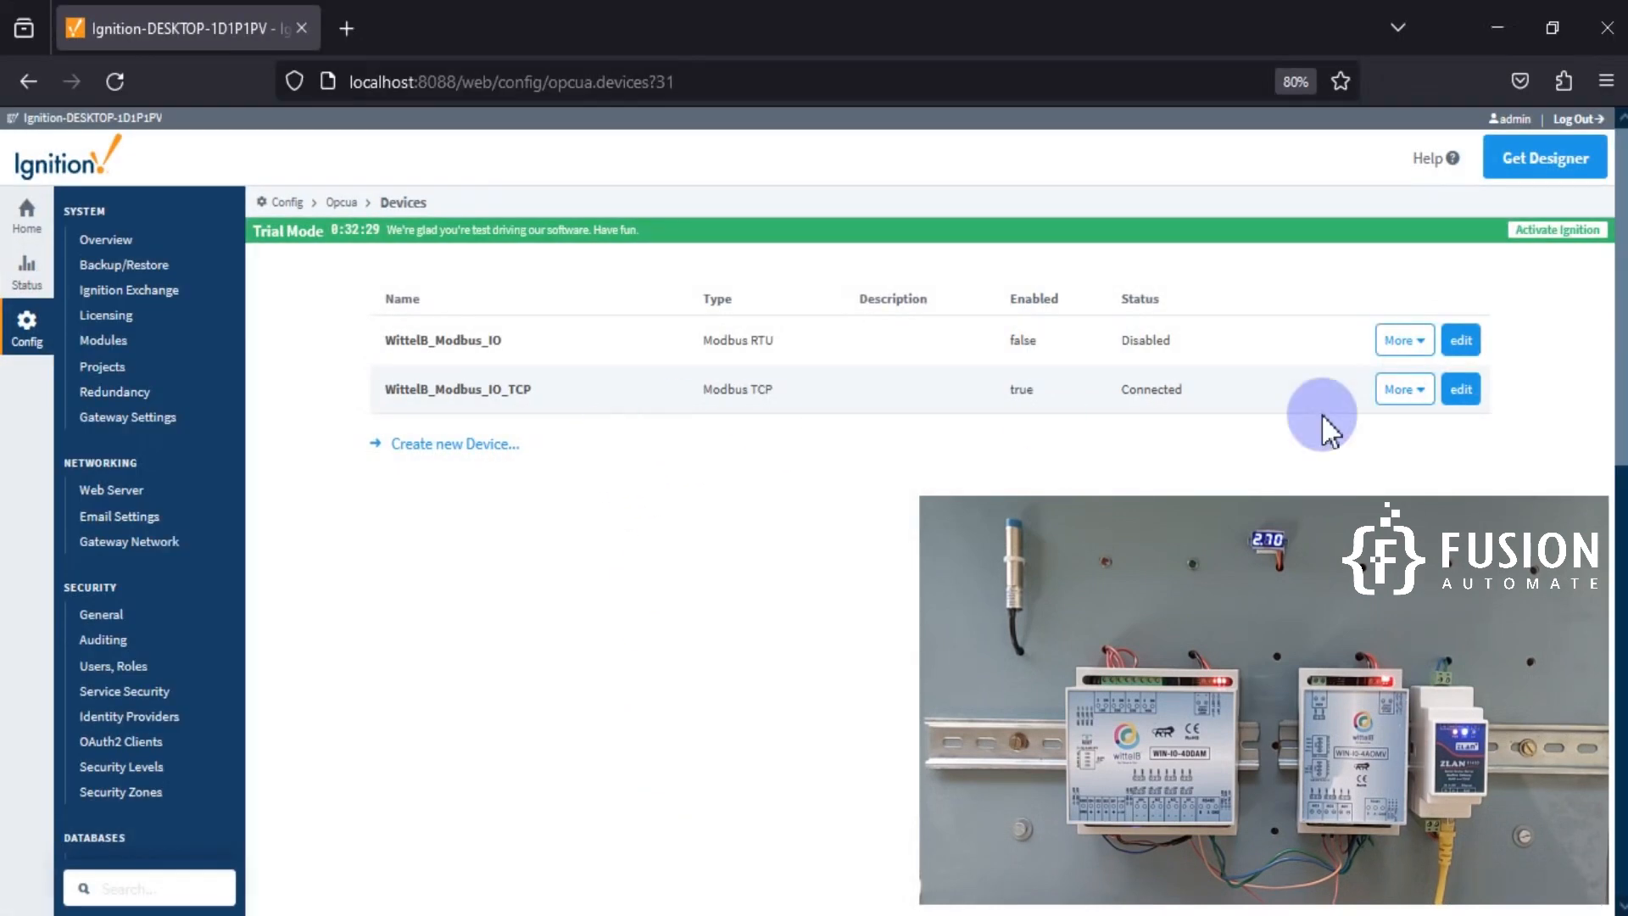
{"action": "left_click", "coordinate": [1404, 389]}
{"action": "left_click", "coordinate": [1407, 434]}
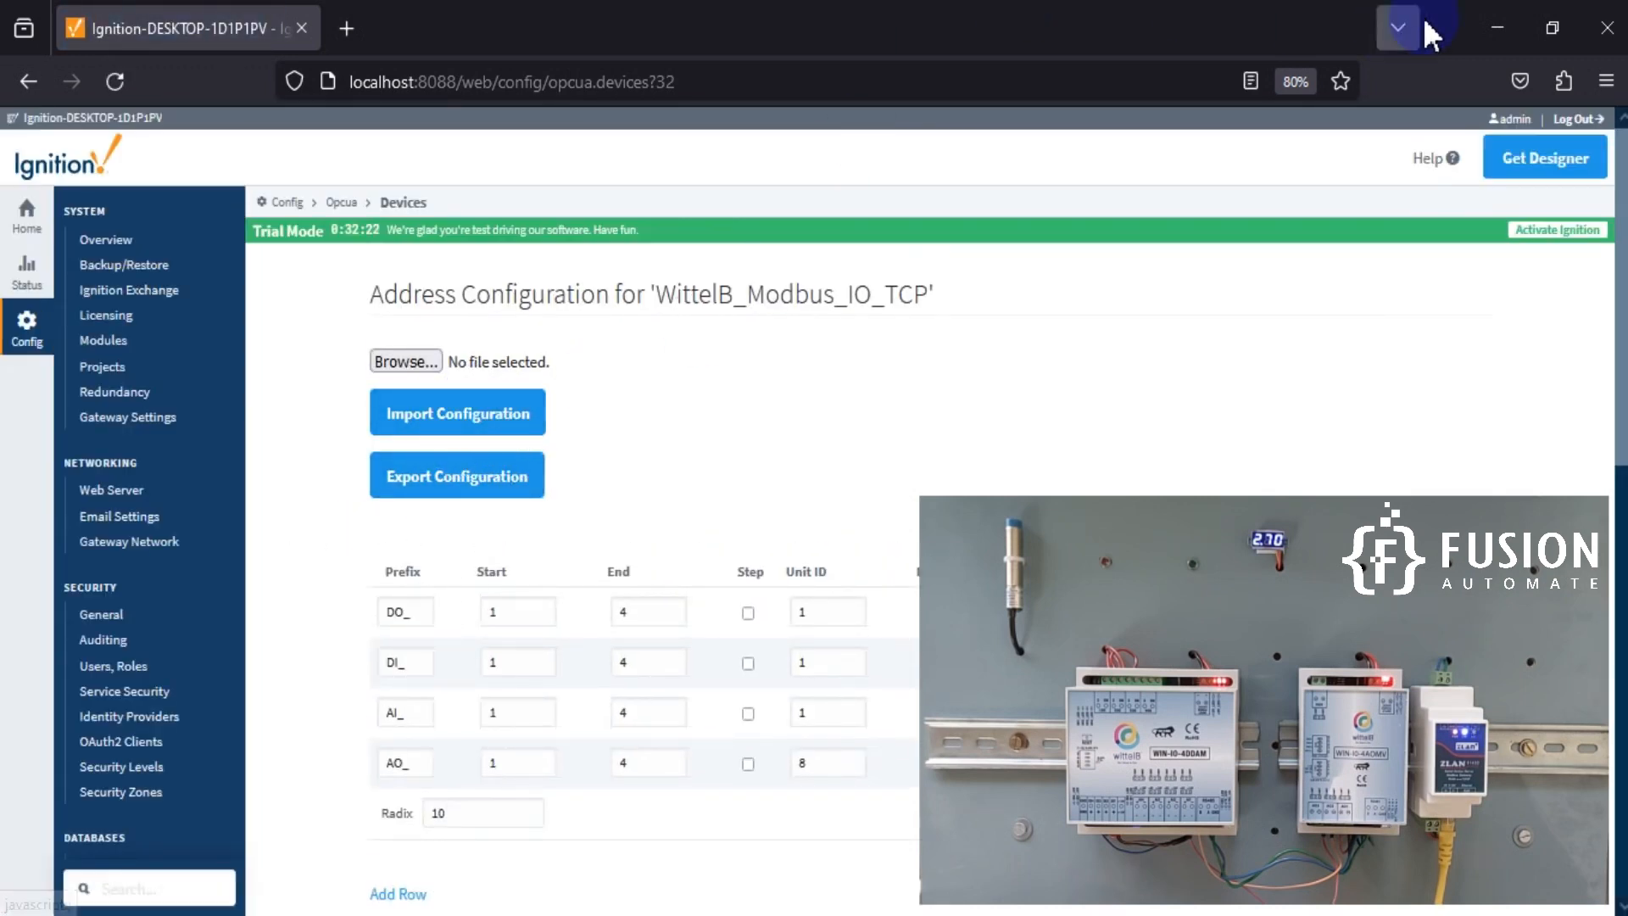
Point out the WittelB Modbus register definitions CSV file on the desktop and switch back to the WittelB_TCP client dashboard
{"action": "left_click", "coordinate": [1497, 27]}
{"action": "left_click", "coordinate": [60, 423]}
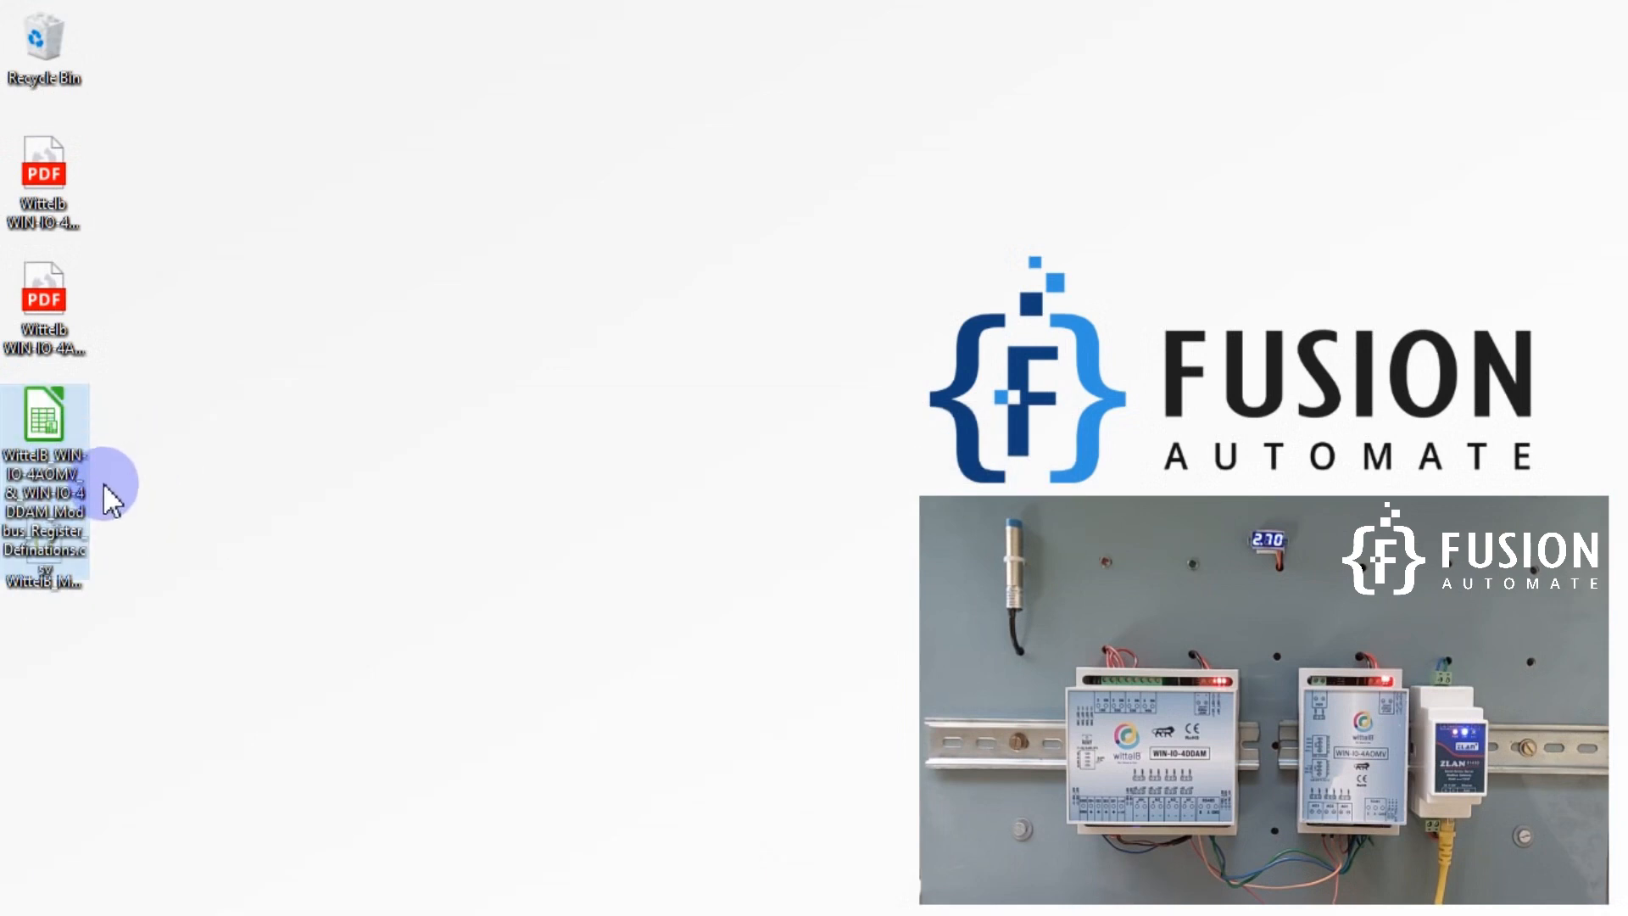
{"action": "left_click", "coordinate": [404, 478]}
{"action": "left_click", "coordinate": [313, 914]}
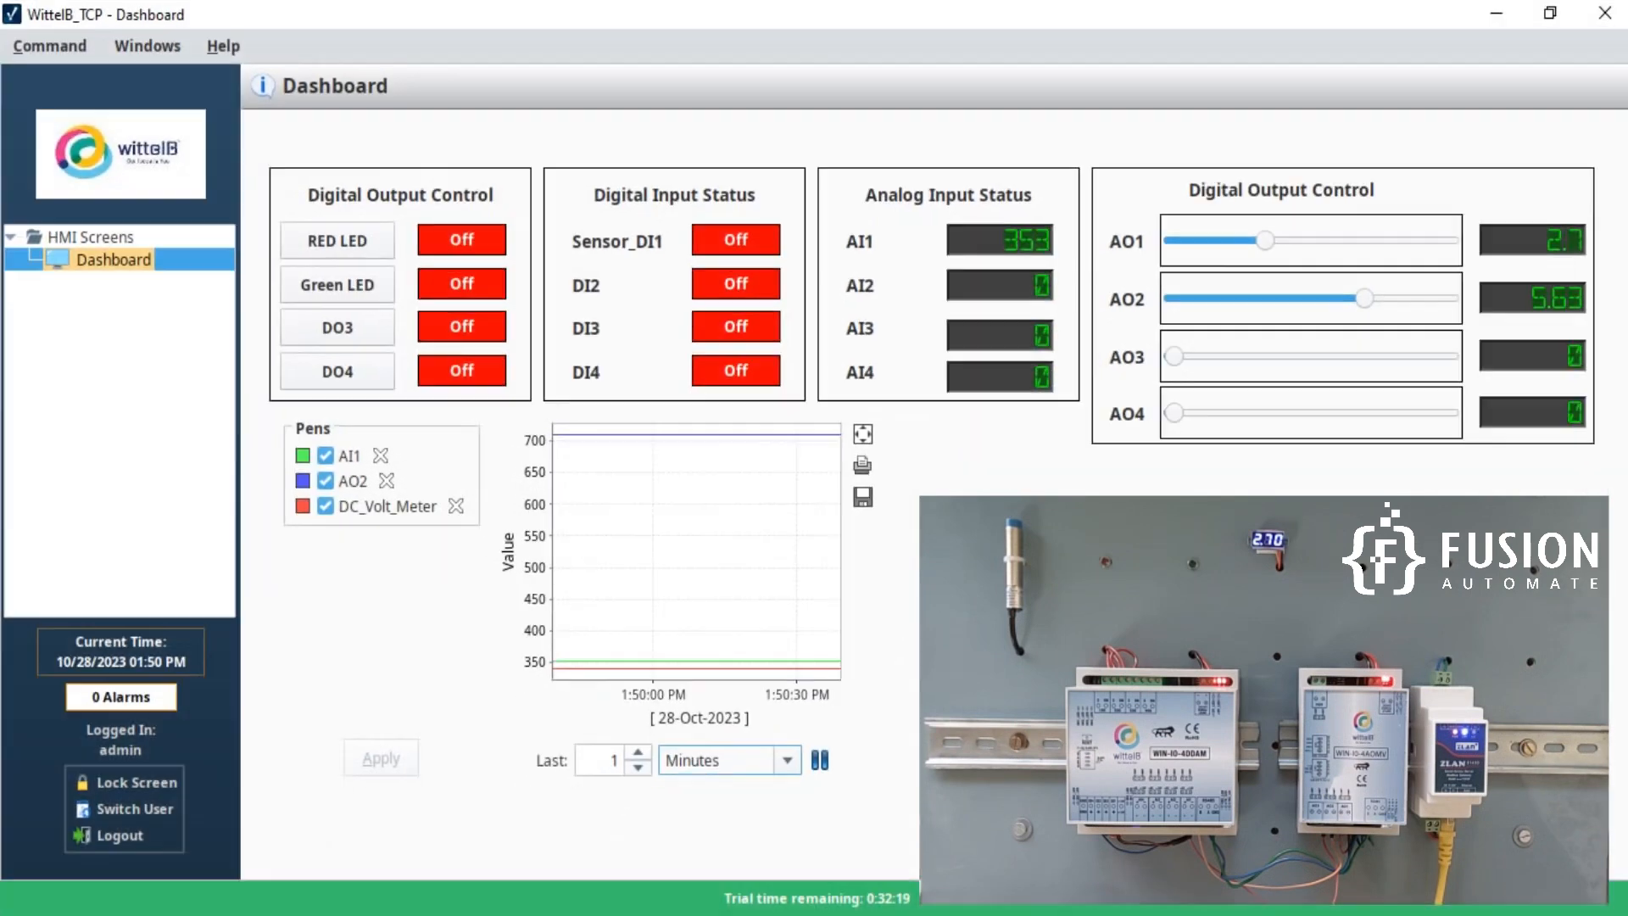